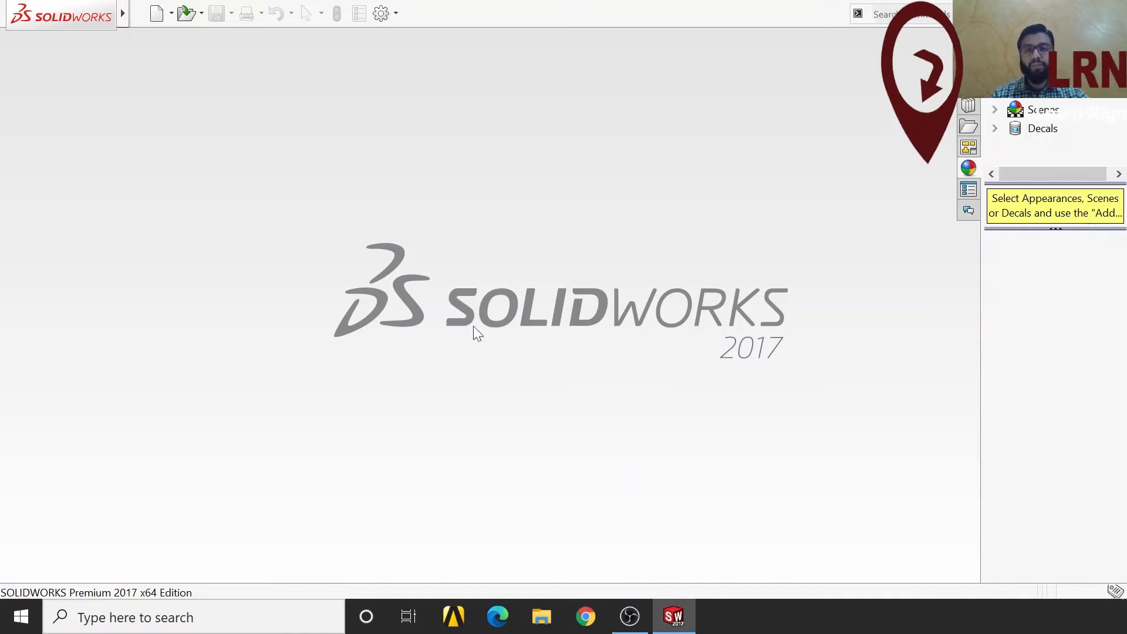
Step: Create a new part document and start a sketch on the Front Plane
{"action": "left_click", "coordinate": [157, 14]}
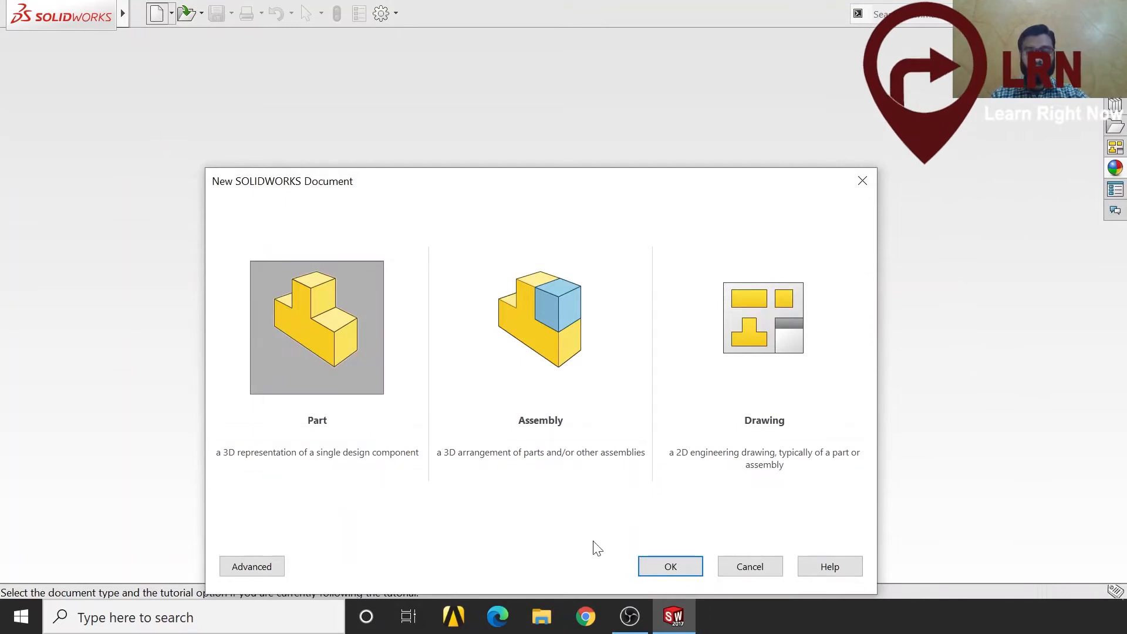
{"action": "left_click", "coordinate": [670, 567]}
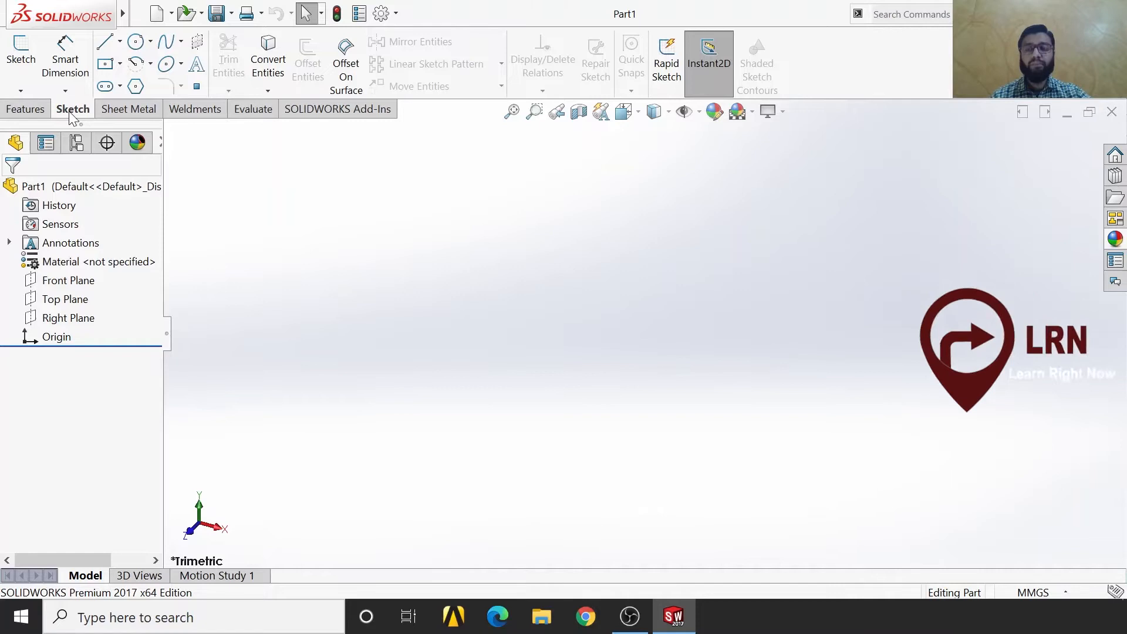
{"action": "left_click", "coordinate": [22, 81]}
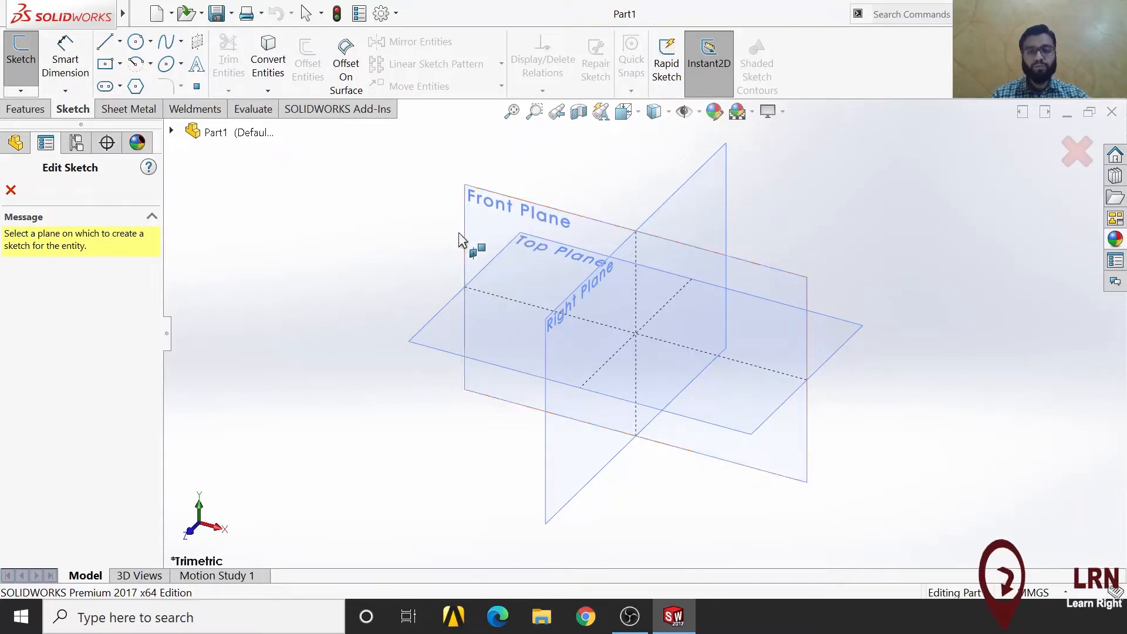
{"action": "left_click", "coordinate": [492, 227]}
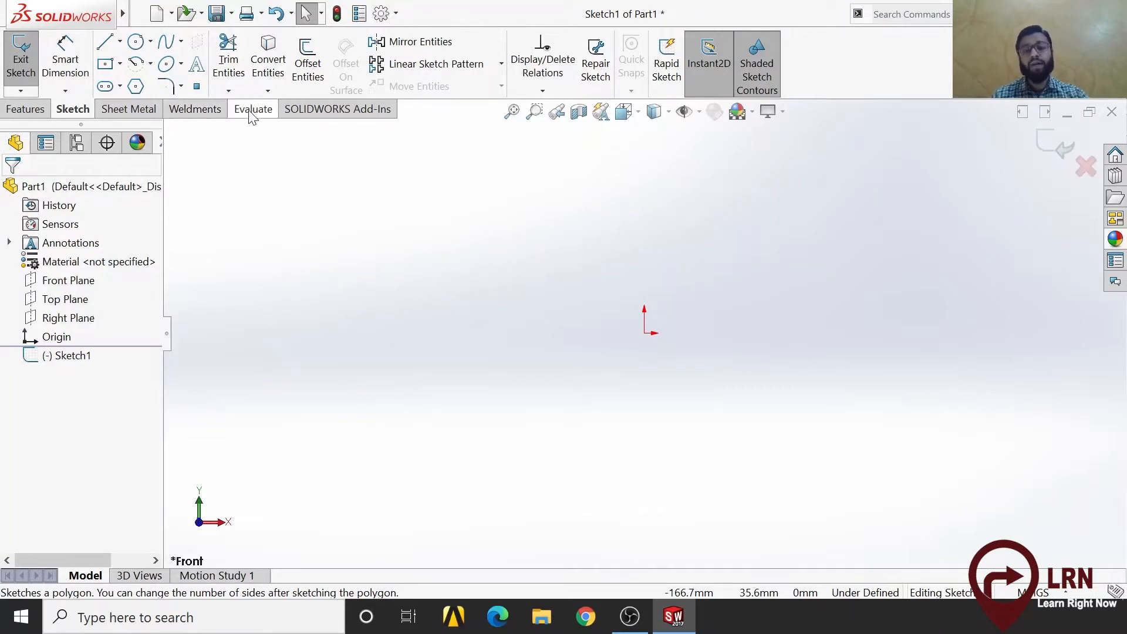
Step: Sketch a closed triangular profile: a sloped line, a vertical line down to the origin, and a tangent arc back to the start
{"action": "left_click", "coordinate": [120, 47]}
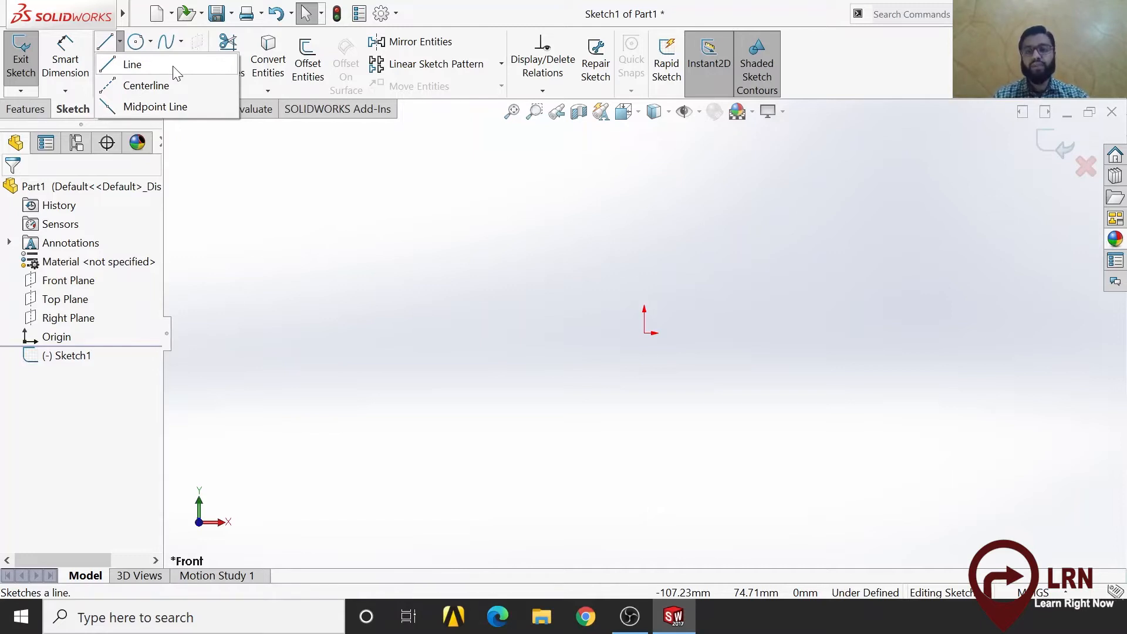
{"action": "left_click", "coordinate": [147, 68]}
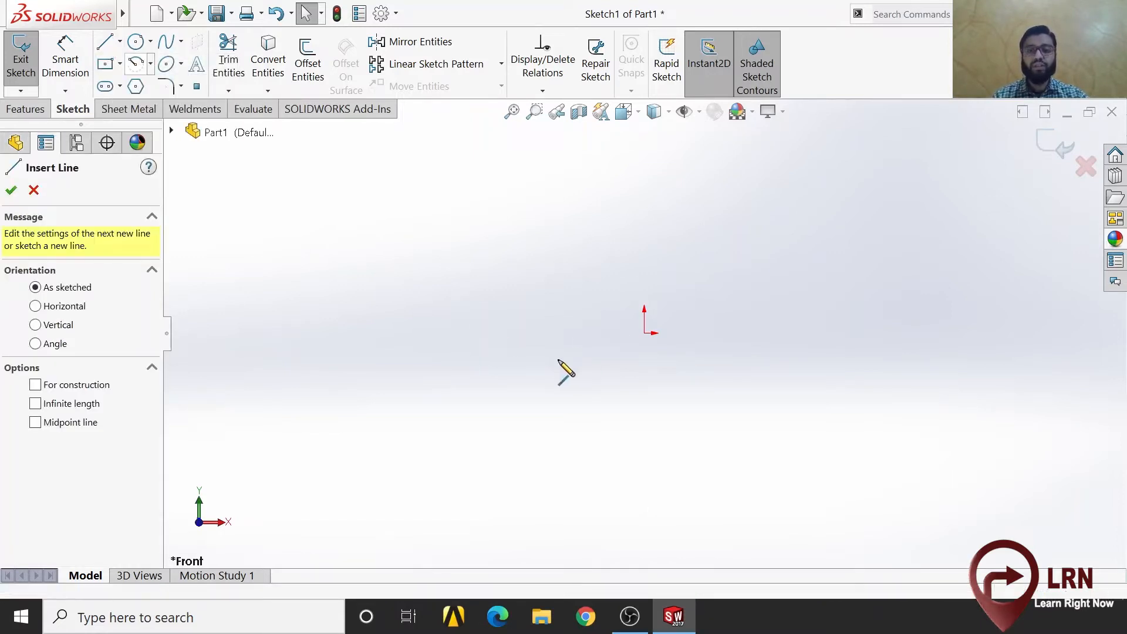
{"action": "left_click", "coordinate": [517, 346]}
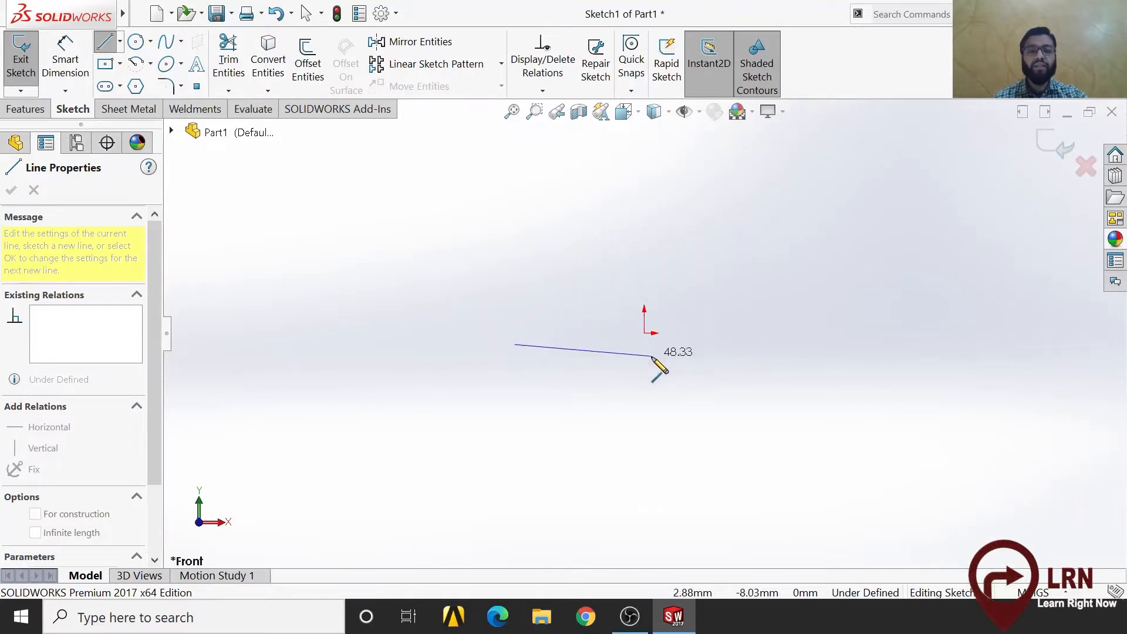
{"action": "left_click", "coordinate": [644, 168]}
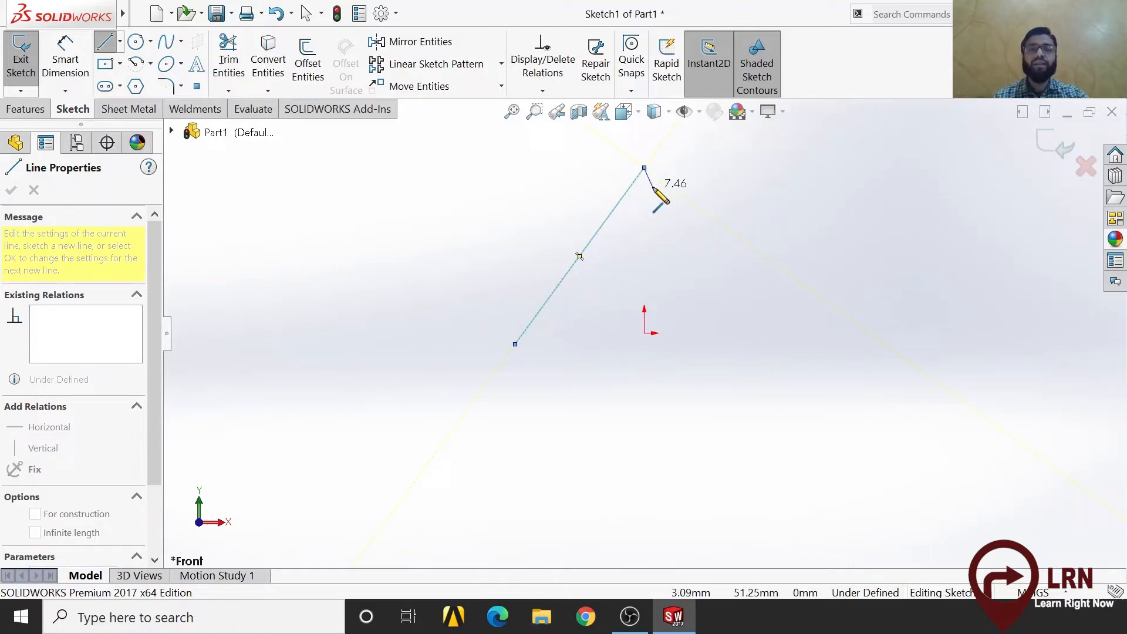
{"action": "left_click", "coordinate": [643, 333]}
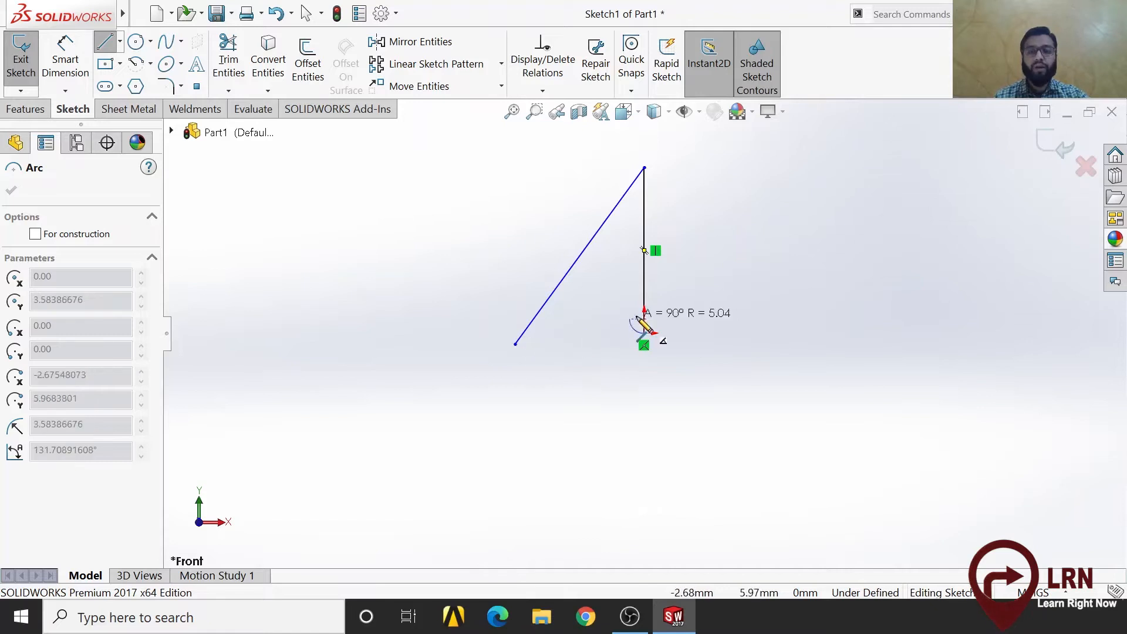
{"action": "left_click", "coordinate": [515, 345]}
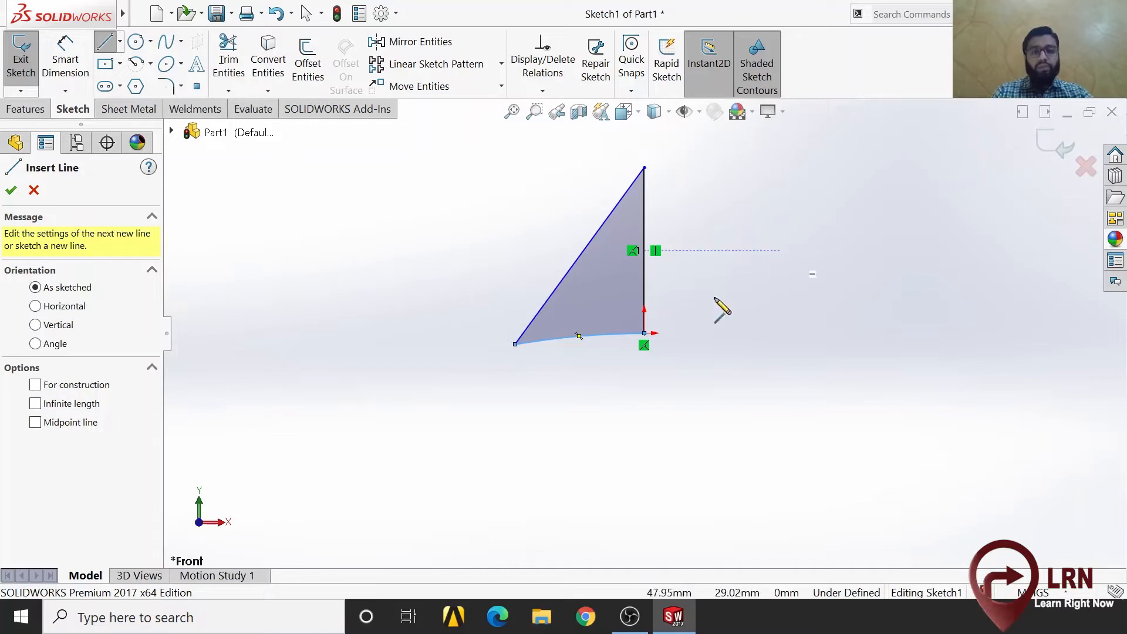
Step: Sketch a wide rectangle from individual lines, about 80 mm wide, below and to the left of the triangular profile
{"action": "left_click", "coordinate": [313, 404]}
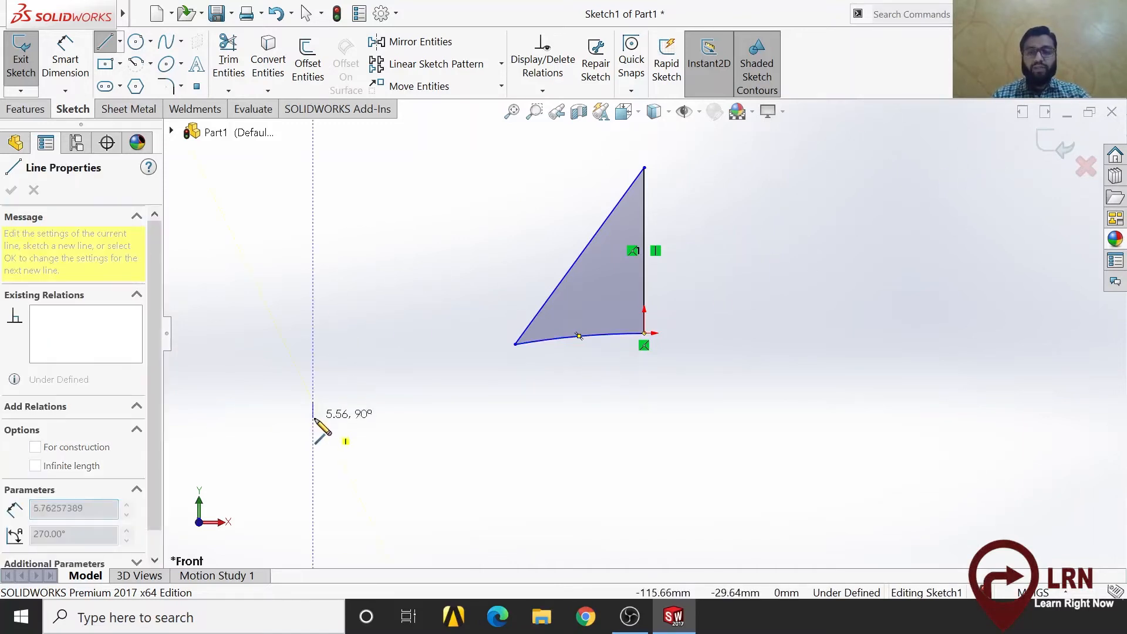
{"action": "left_click", "coordinate": [541, 402]}
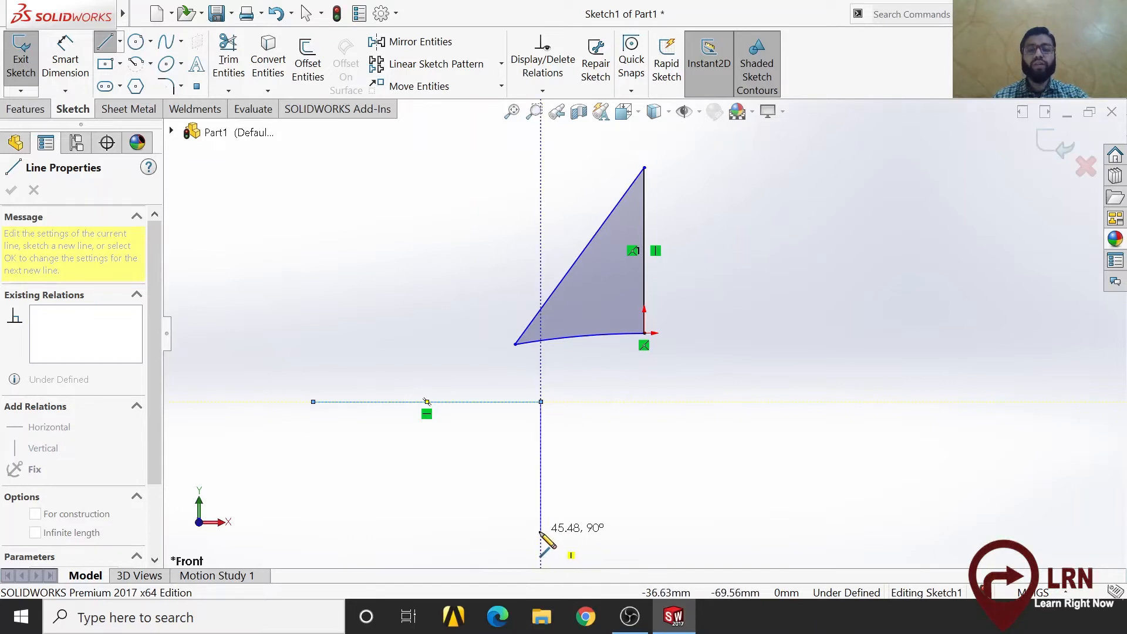
{"action": "left_click", "coordinate": [541, 501]}
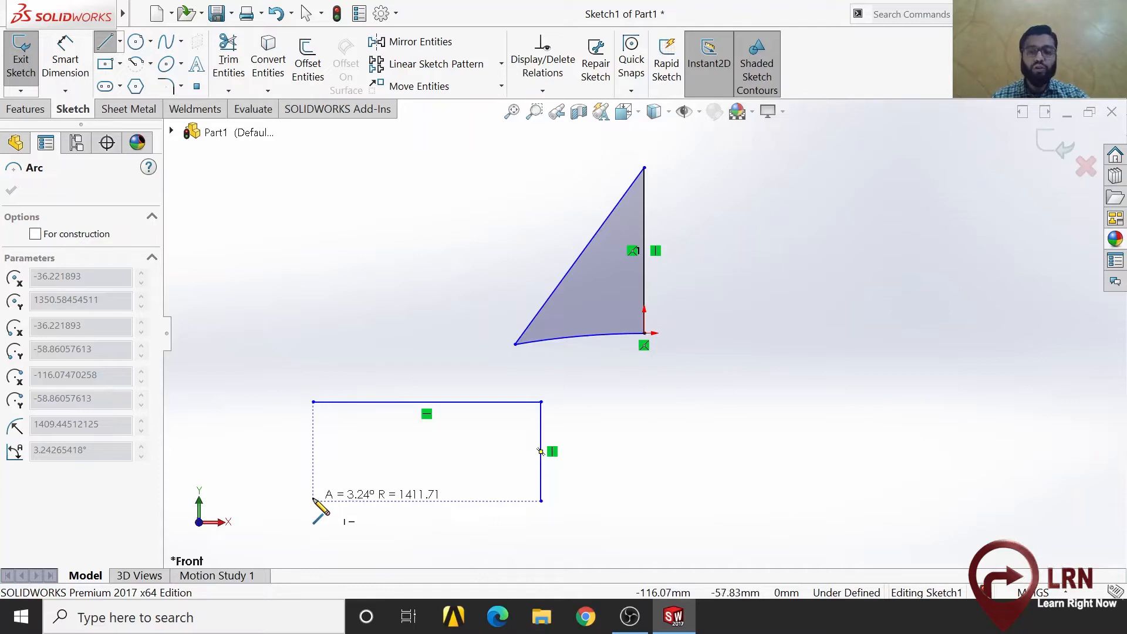
{"action": "key", "text": "Escape"}
{"action": "left_click", "coordinate": [314, 501]}
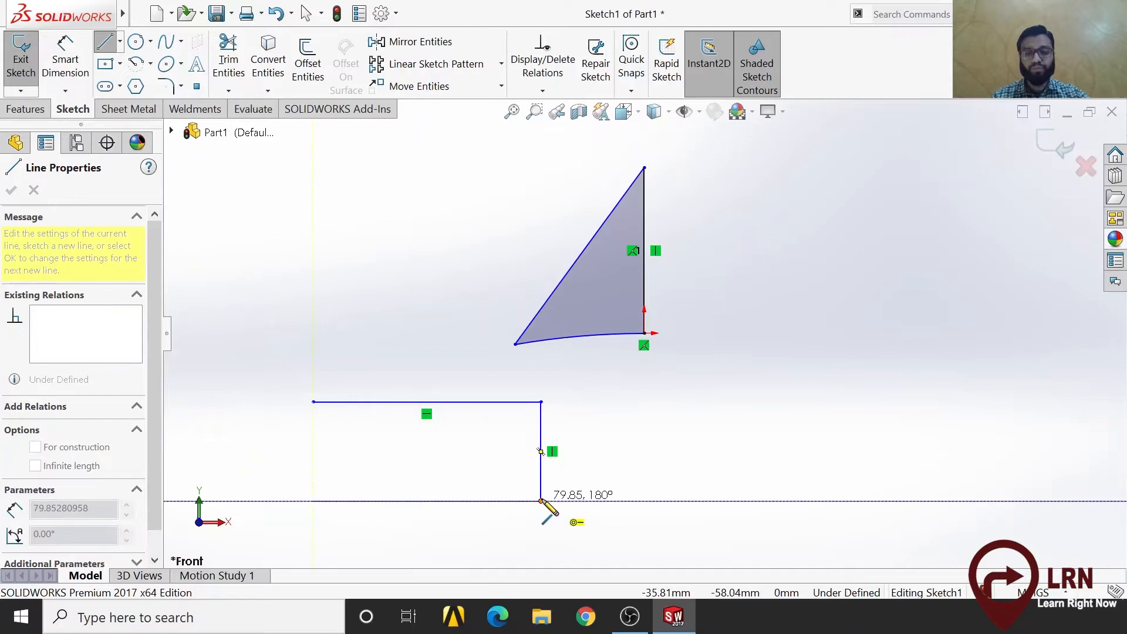
{"action": "left_click", "coordinate": [541, 500]}
{"action": "left_click", "coordinate": [314, 403]}
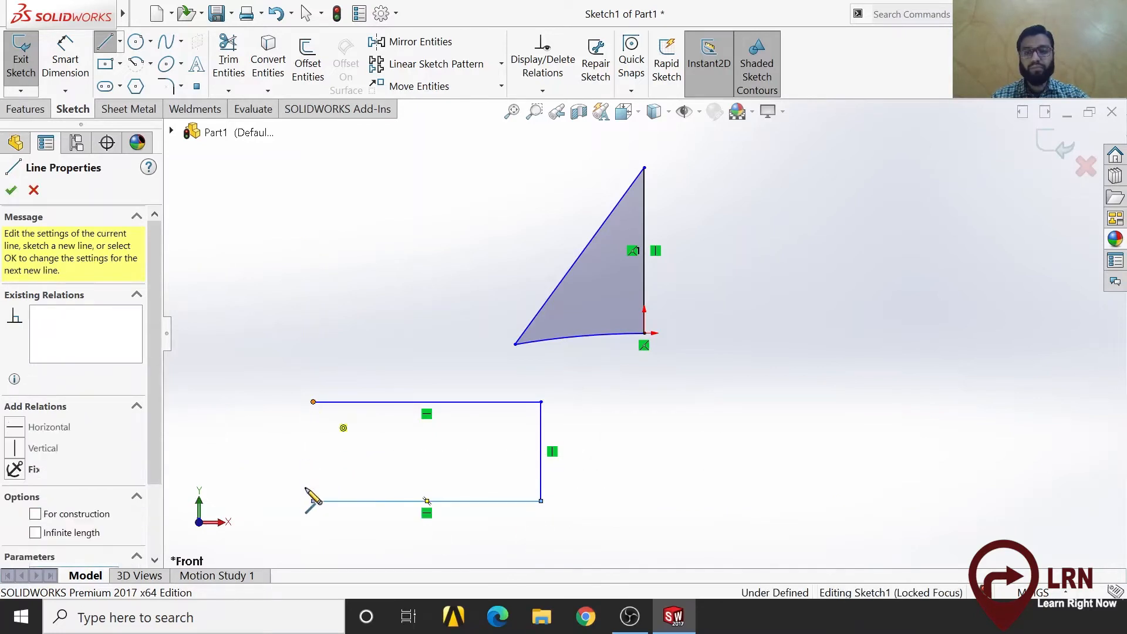
{"action": "left_click", "coordinate": [313, 500]}
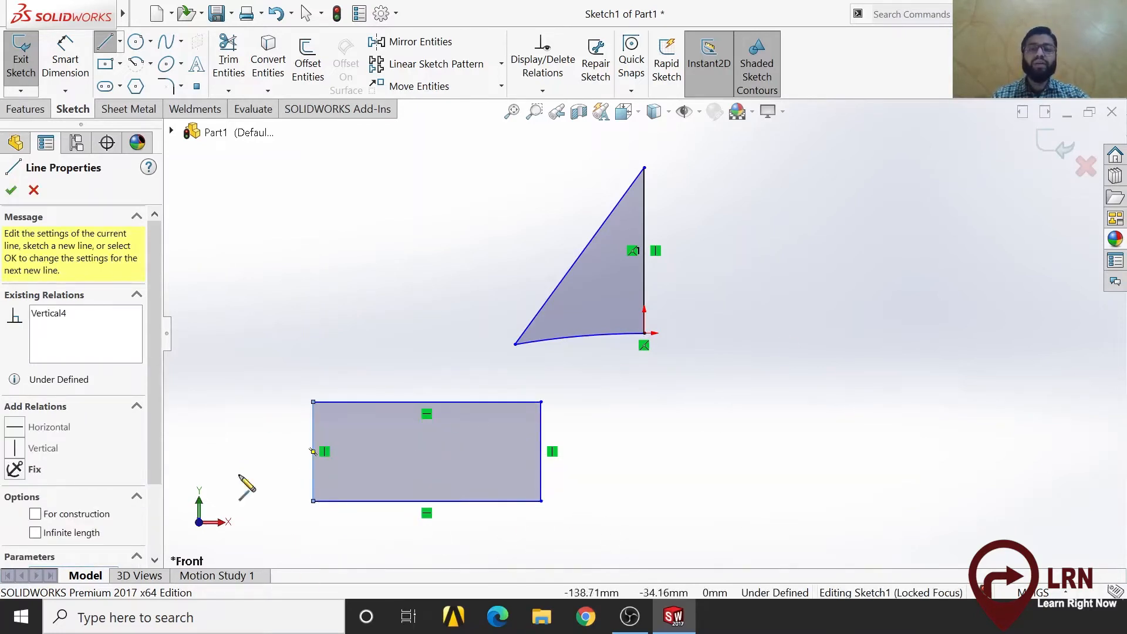
Step: Sketch a second rectangle from individual lines, about 44 by 37 mm, below and to the right of the origin
{"action": "left_click", "coordinate": [714, 388]}
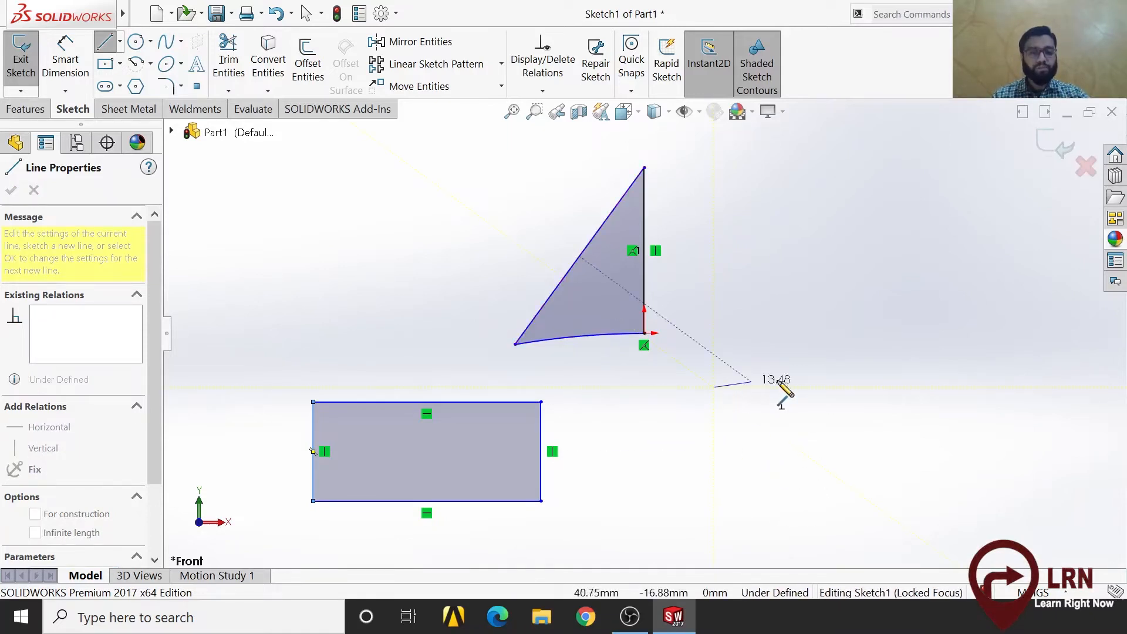
{"action": "left_click", "coordinate": [839, 387]}
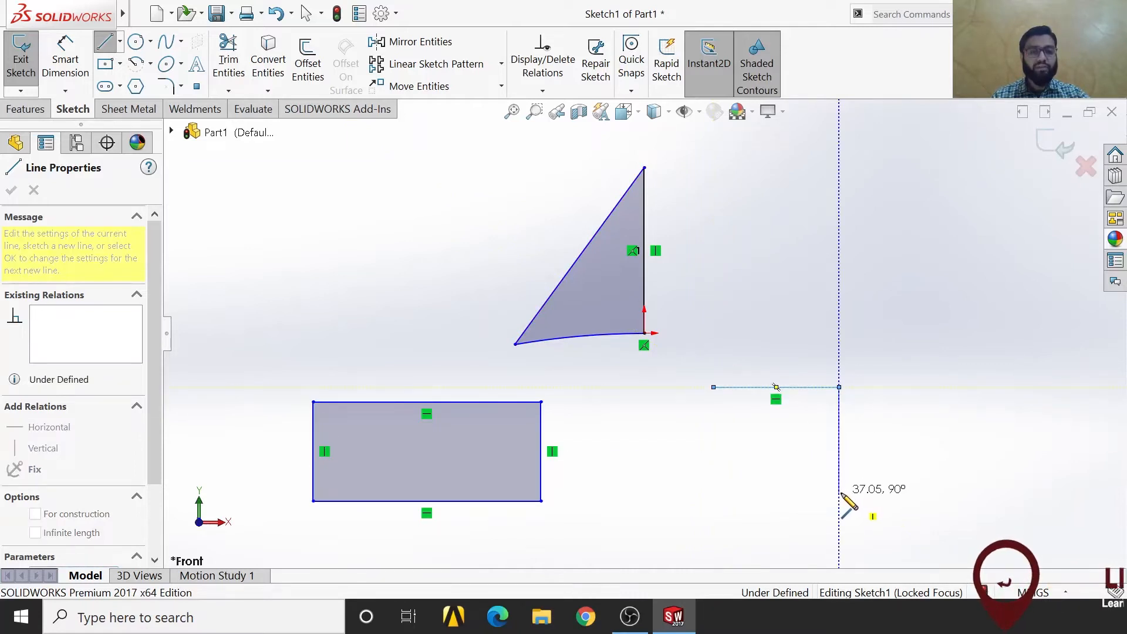
{"action": "left_click", "coordinate": [839, 493]}
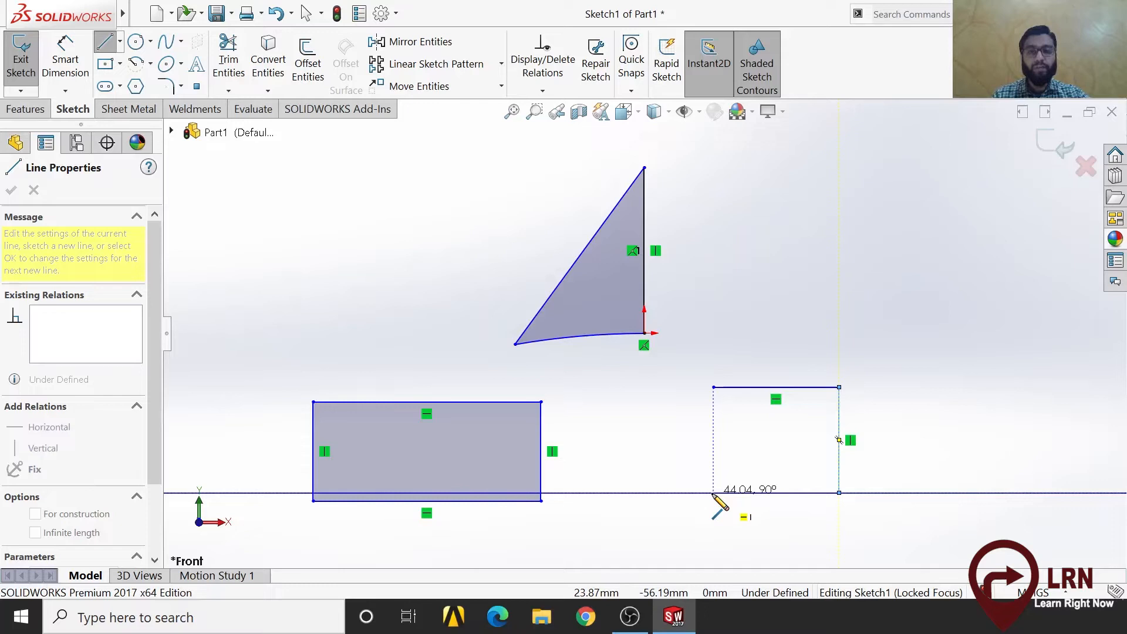
{"action": "left_click", "coordinate": [714, 493]}
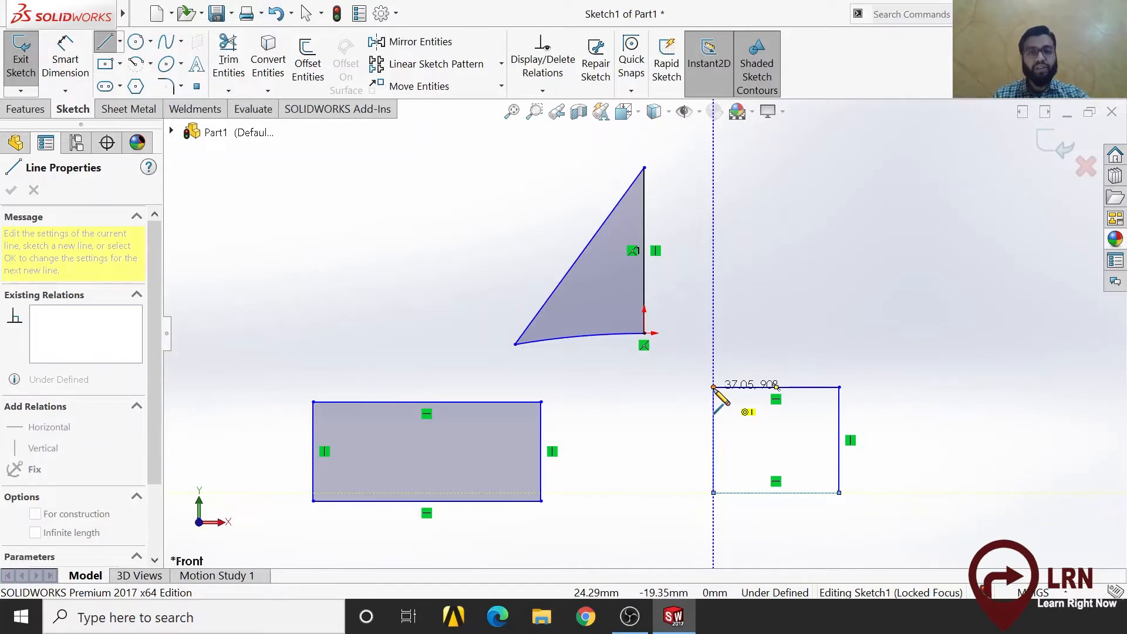
{"action": "left_click", "coordinate": [713, 387]}
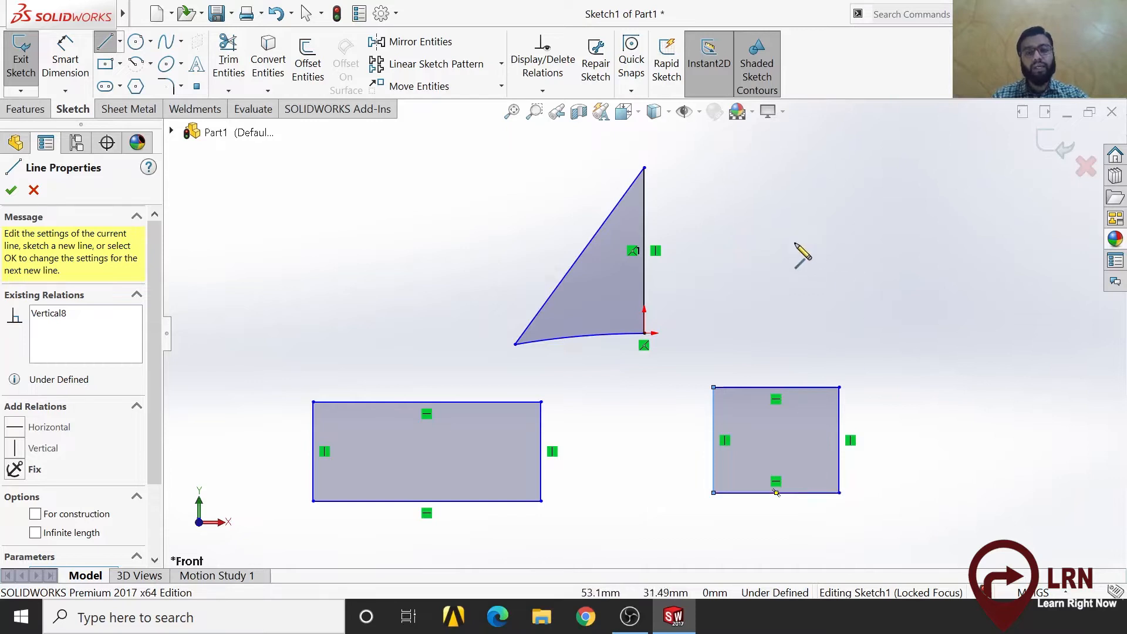
Step: Sketch an open stepped chain of five lines with a raised middle section to the upper right of the triangular profile, and end the Line command
{"action": "left_click", "coordinate": [750, 210]}
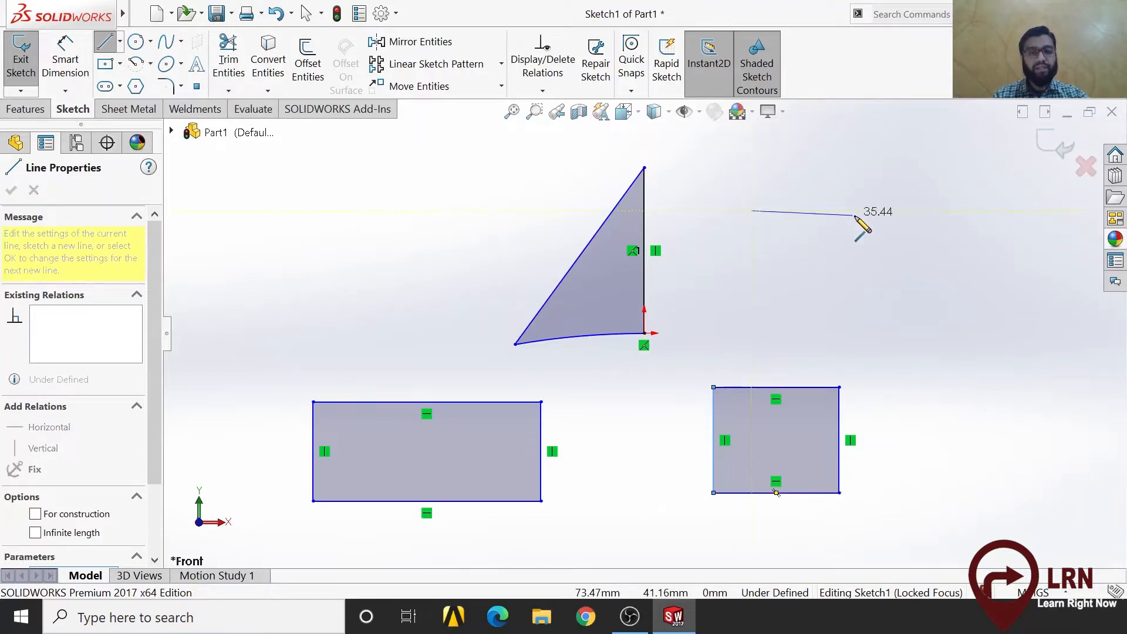
{"action": "left_click", "coordinate": [898, 210]}
{"action": "left_click", "coordinate": [898, 167]}
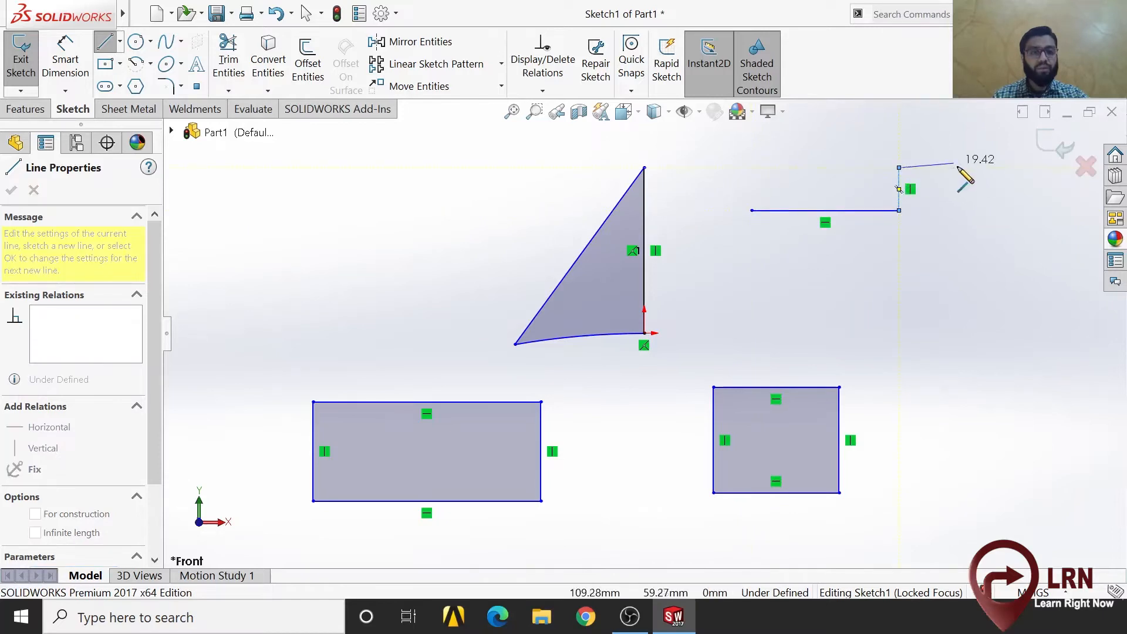
{"action": "left_click", "coordinate": [960, 168]}
{"action": "left_click", "coordinate": [965, 217]}
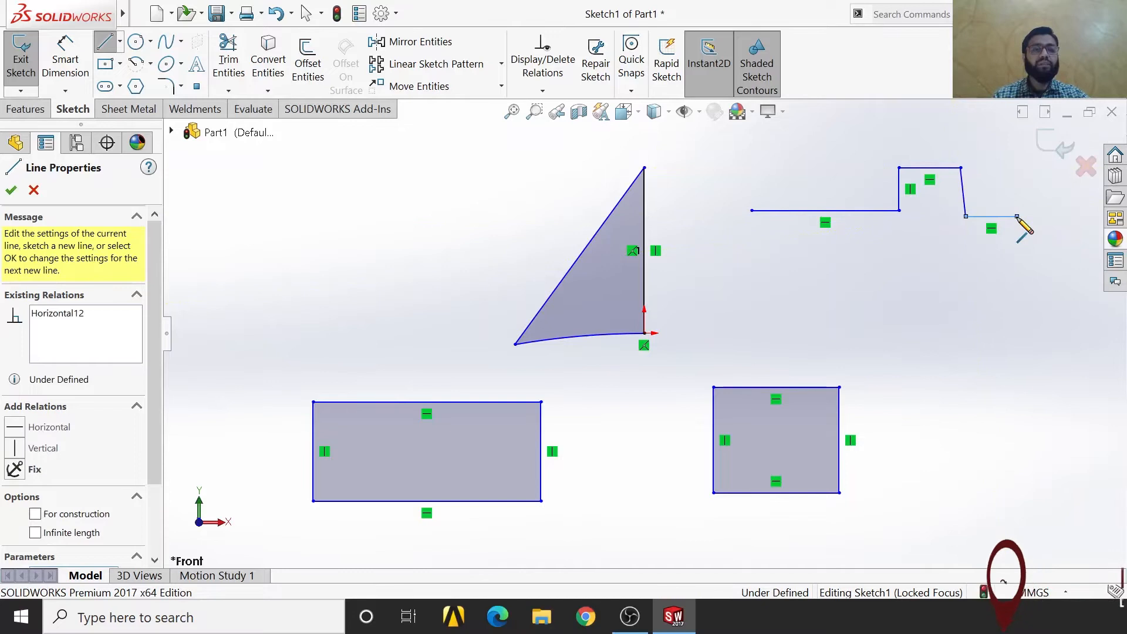
{"action": "left_click", "coordinate": [1016, 216]}
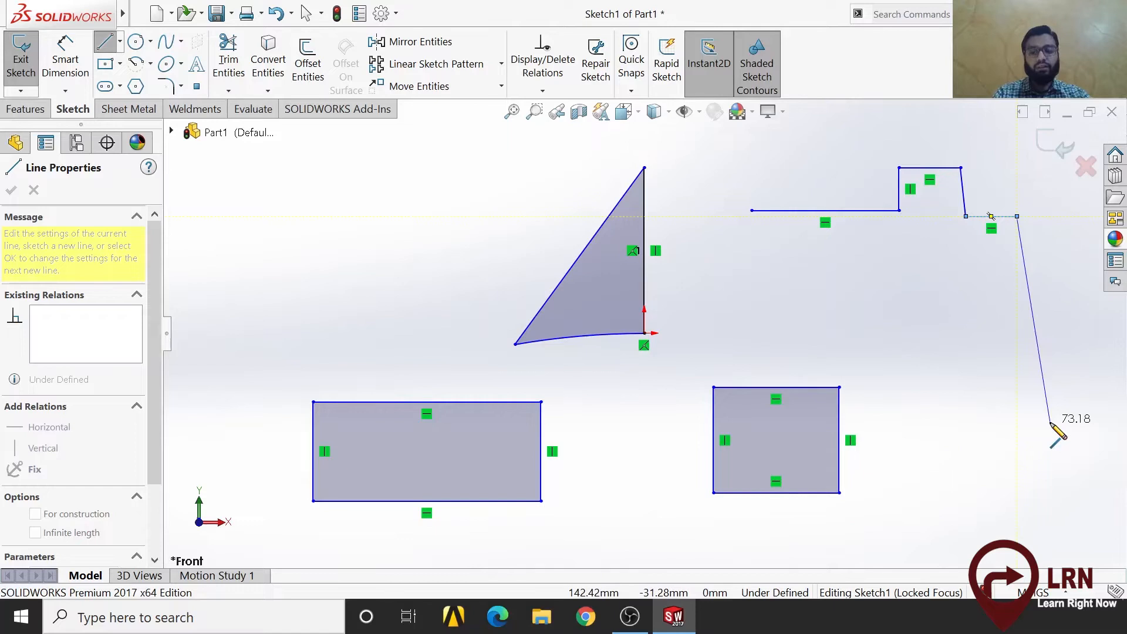
{"action": "key", "text": "Escape"}
{"action": "key", "text": "Escape"}
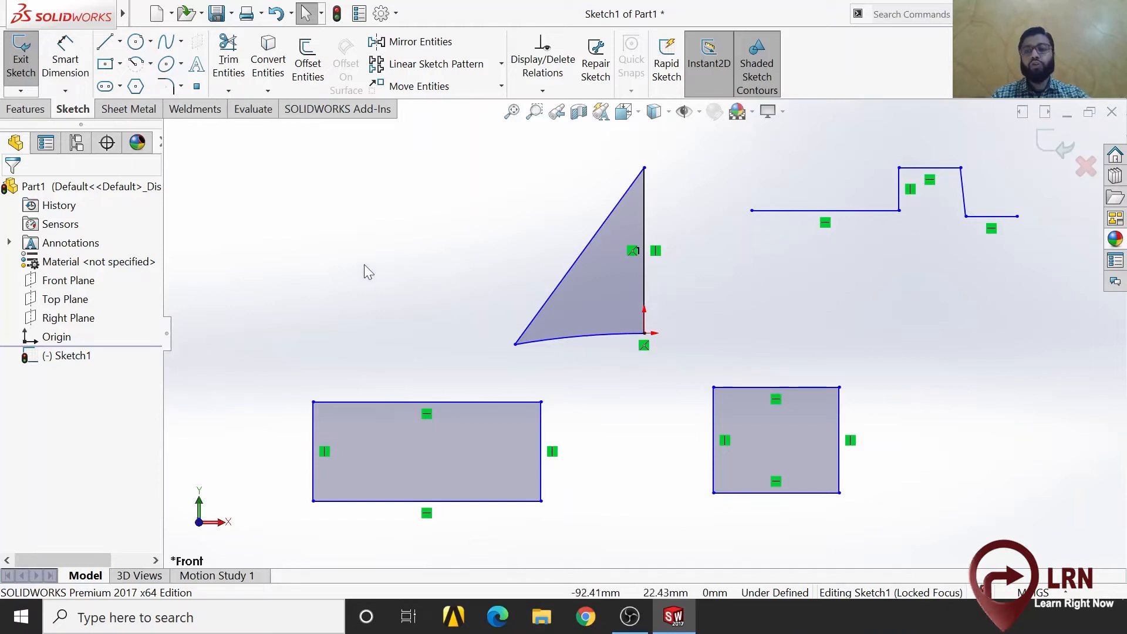
Step: Draw a horizontal centerline through the wide rectangle, joining the midpoints of its two vertical sides
{"action": "left_click", "coordinate": [120, 42]}
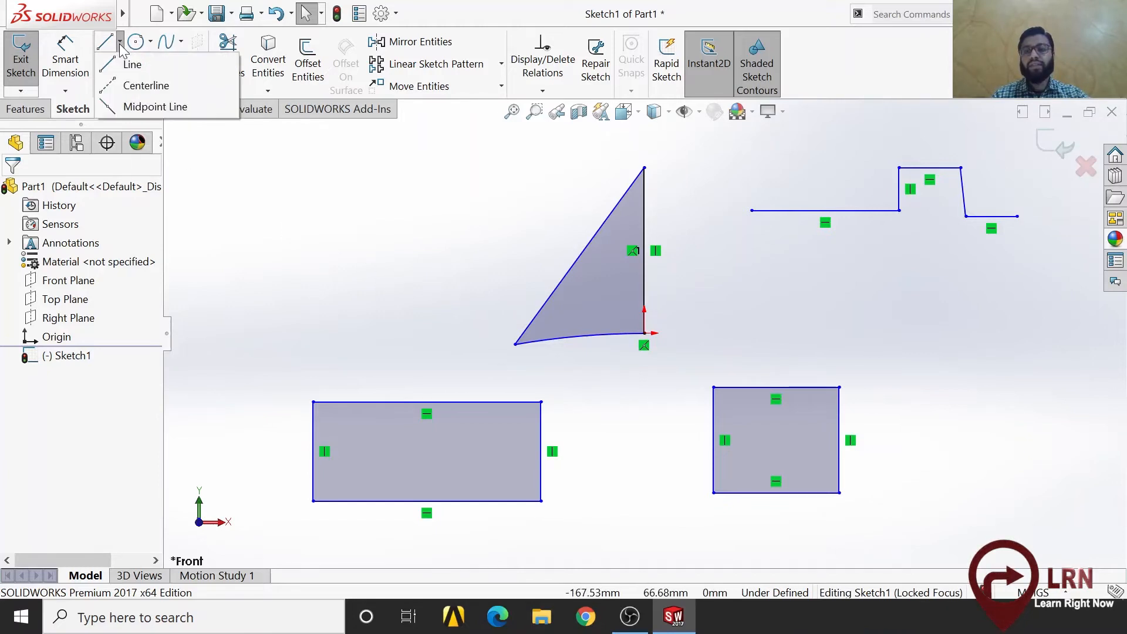
{"action": "left_click", "coordinate": [129, 85]}
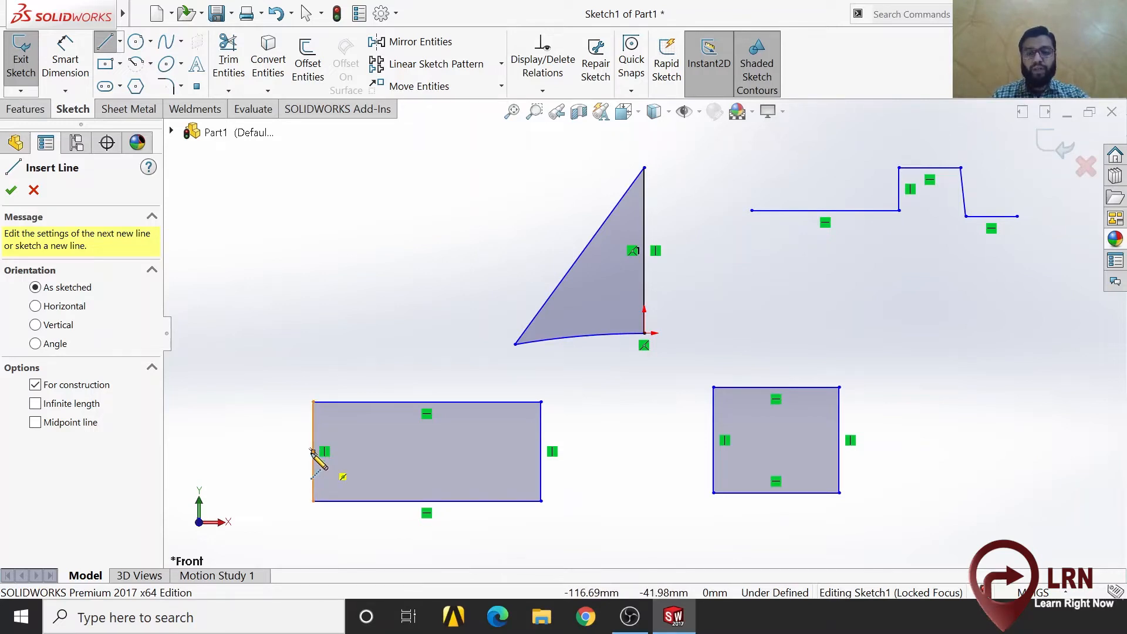
{"action": "left_click", "coordinate": [313, 451]}
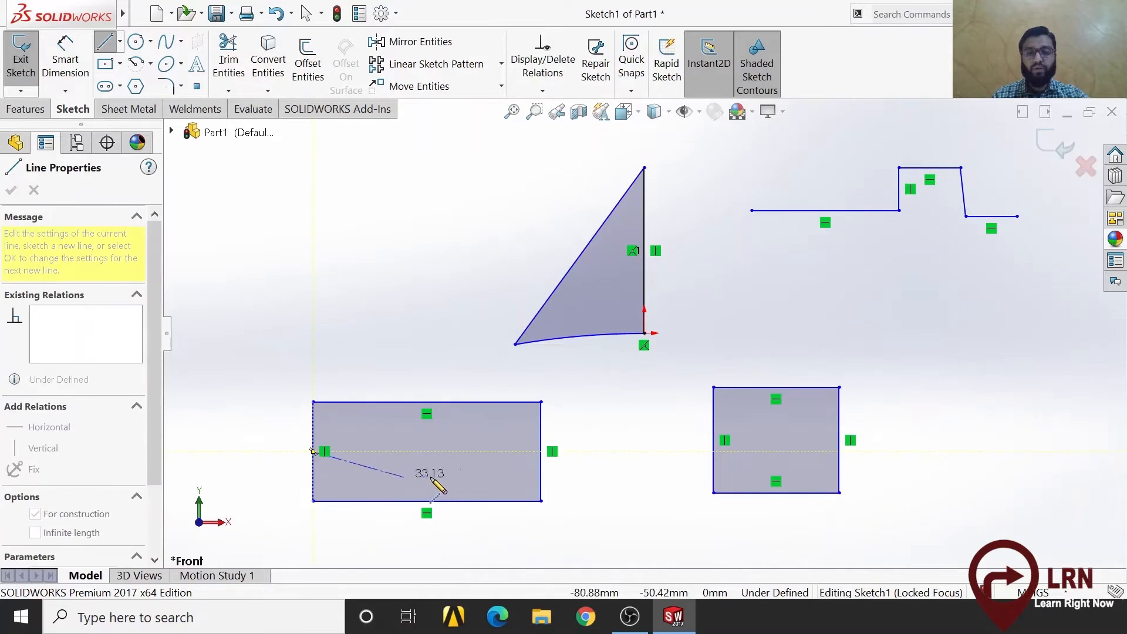
{"action": "left_click", "coordinate": [541, 451]}
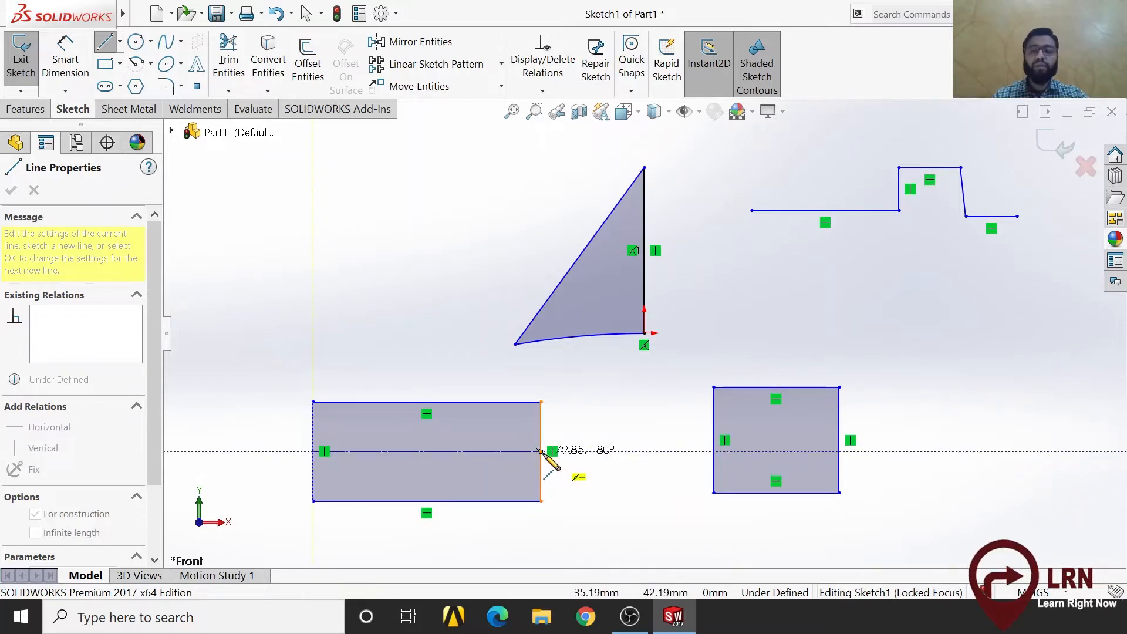
{"action": "left_click", "coordinate": [540, 451]}
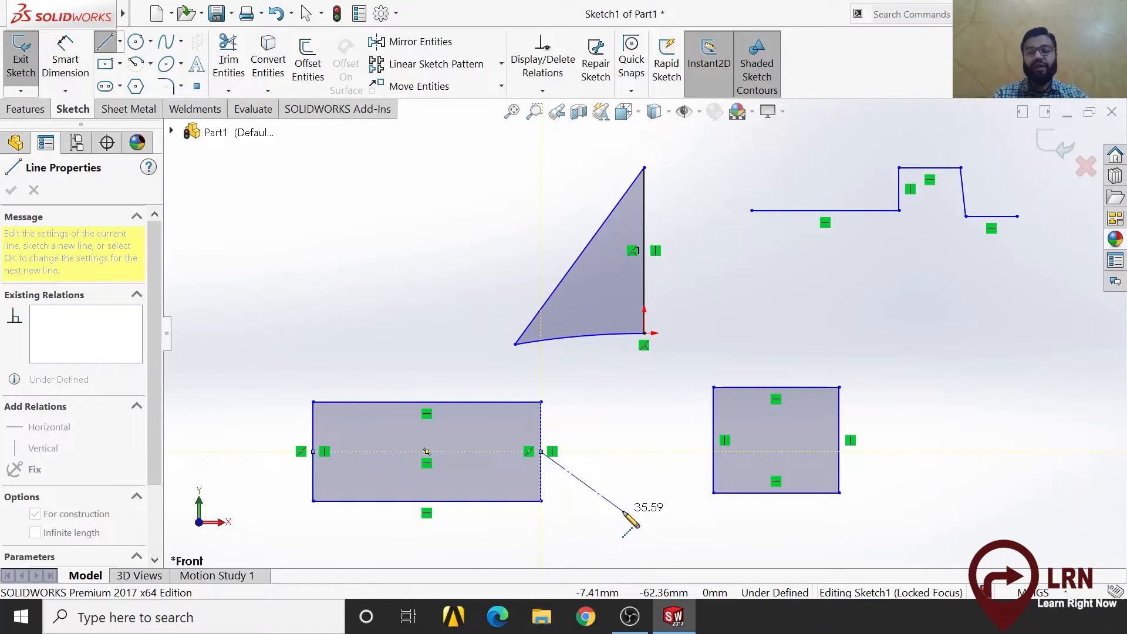
{"action": "key", "text": "Escape"}
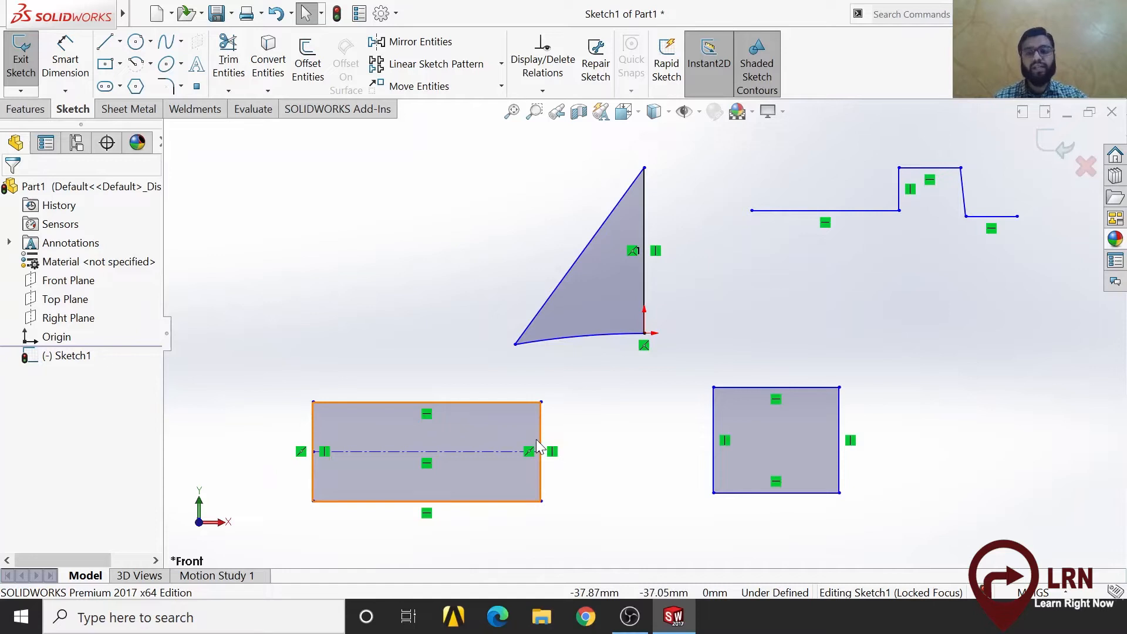
Step: Examine the line properties of the centerline and of the wide rectangle's edges, and clear the selection
{"action": "left_click", "coordinate": [397, 452]}
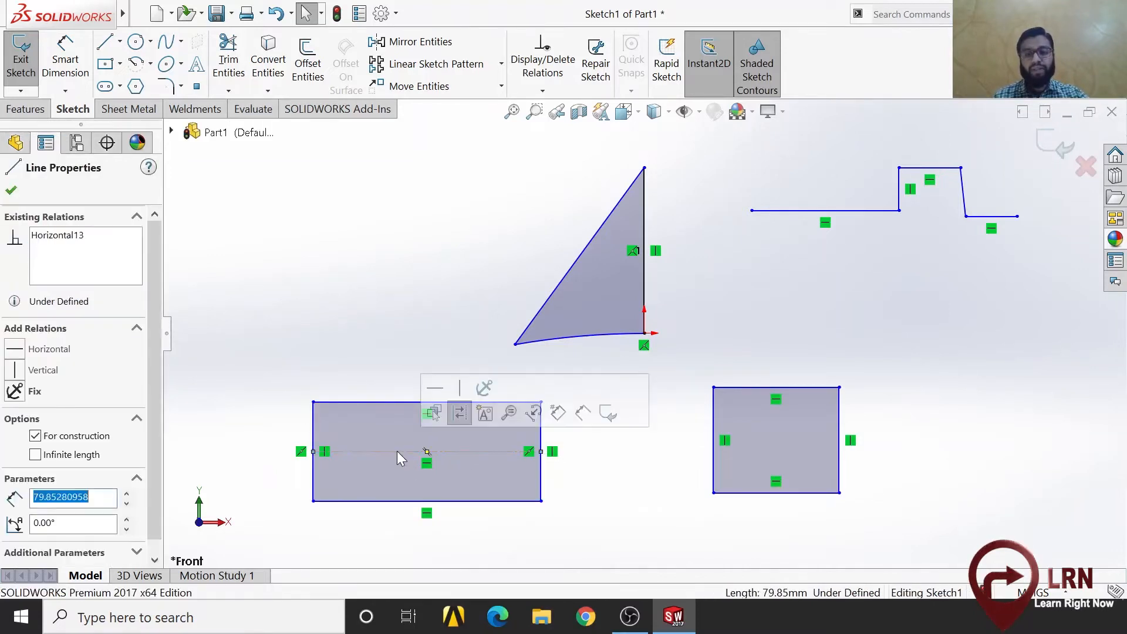
{"action": "left_click", "coordinate": [364, 402]}
{"action": "left_click", "coordinate": [541, 441]}
{"action": "left_click", "coordinate": [384, 500]}
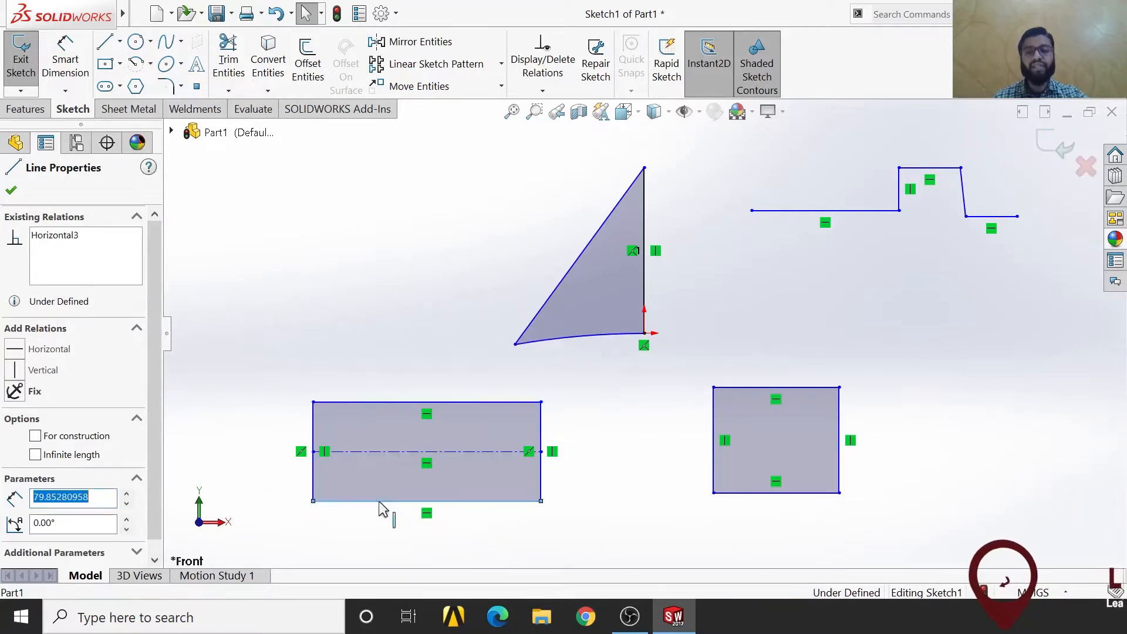
{"action": "left_click", "coordinate": [312, 471]}
{"action": "left_click", "coordinate": [425, 287]}
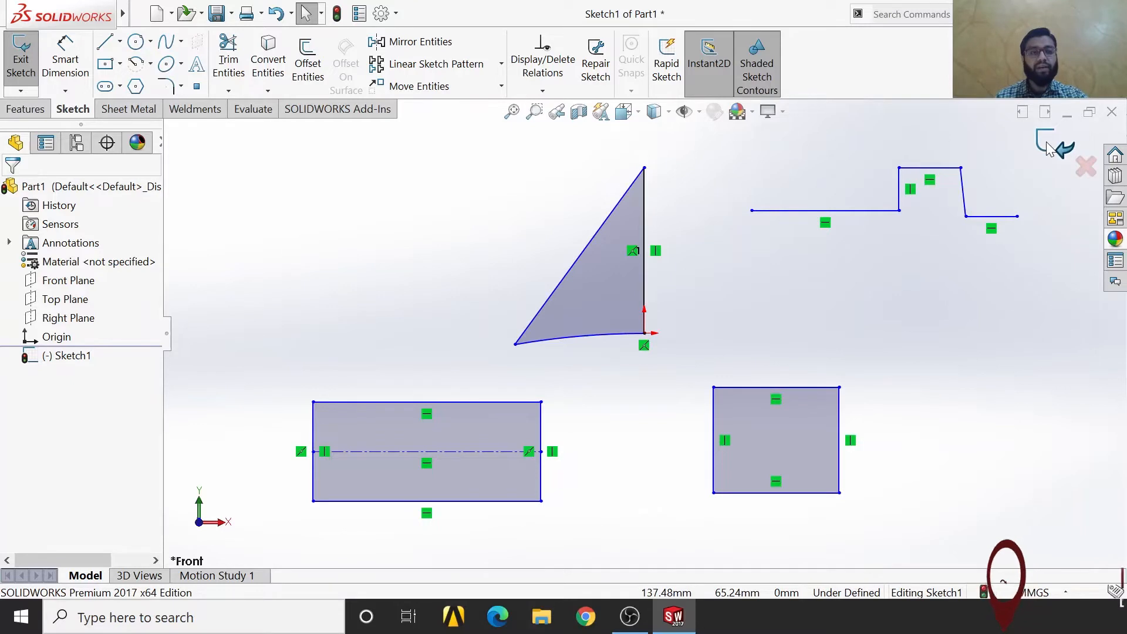
Step: Exit the sketch, select the triangular profile's sloping line and lower arc, and reopen Sketch1 for editing
{"action": "left_click", "coordinate": [1046, 146]}
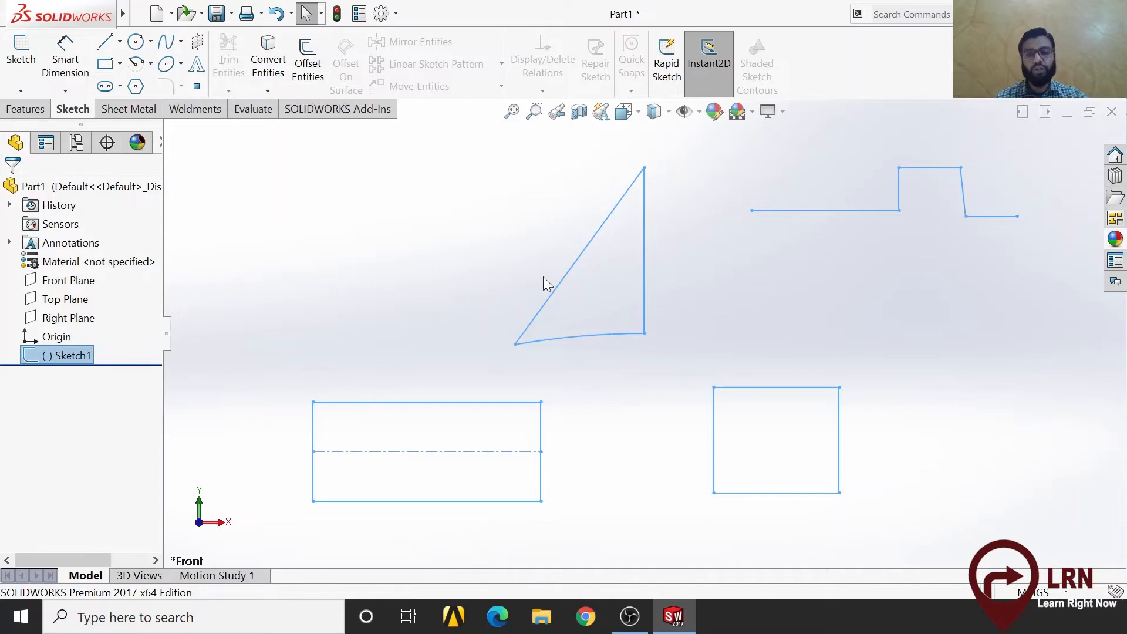
{"action": "left_click", "coordinate": [558, 285]}
{"action": "left_click", "coordinate": [610, 335], "text": "ctrl"}
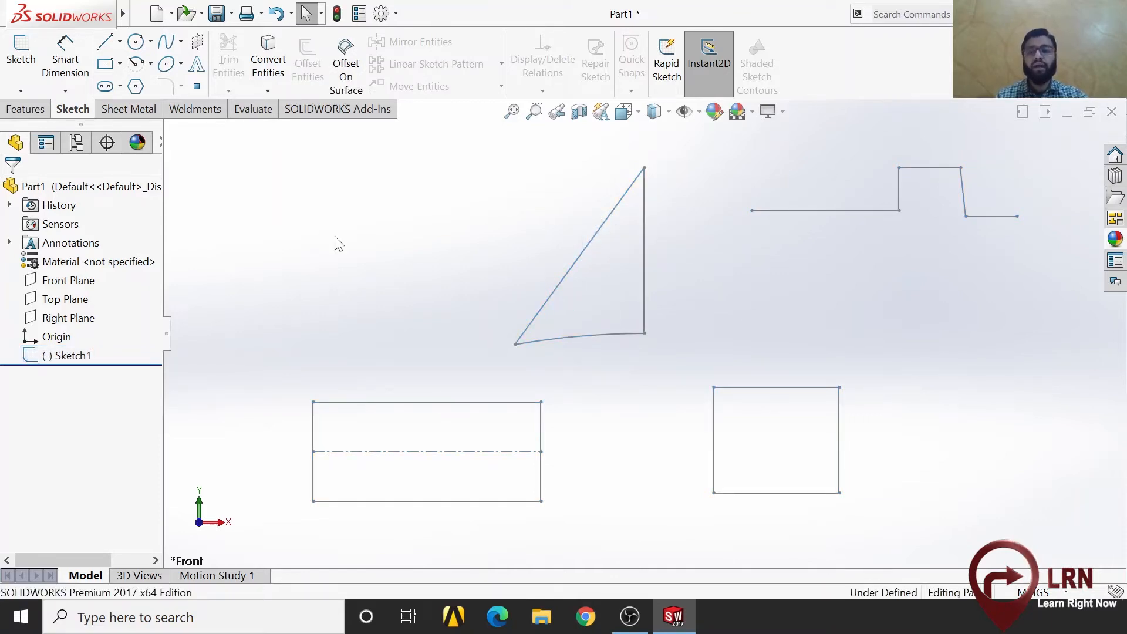
{"action": "right_click", "coordinate": [59, 360]}
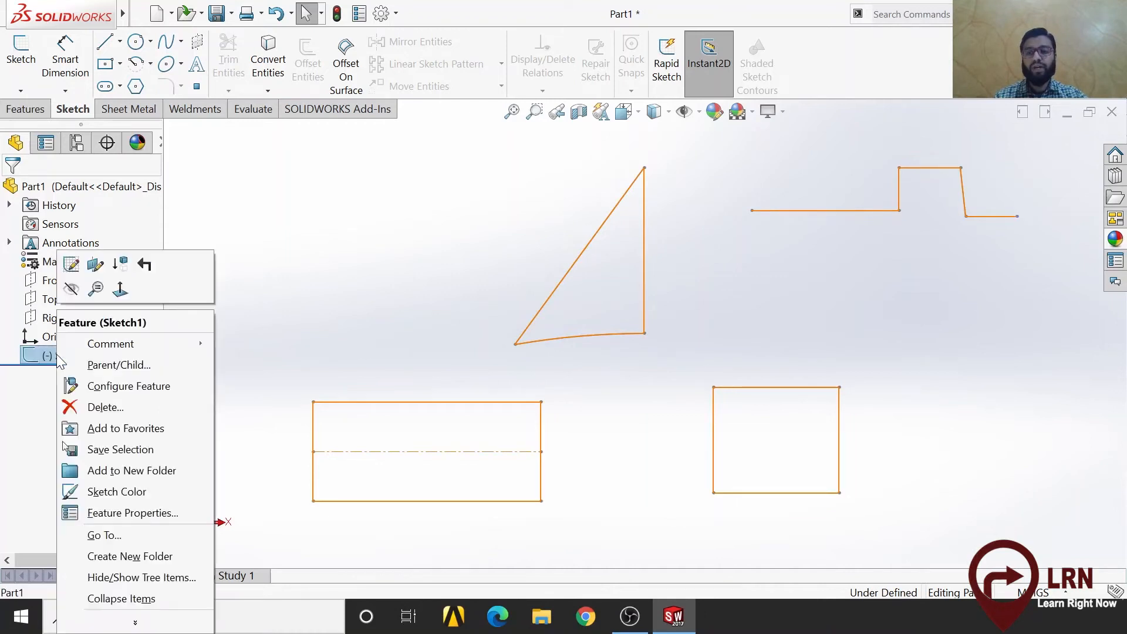
{"action": "left_click", "coordinate": [71, 267]}
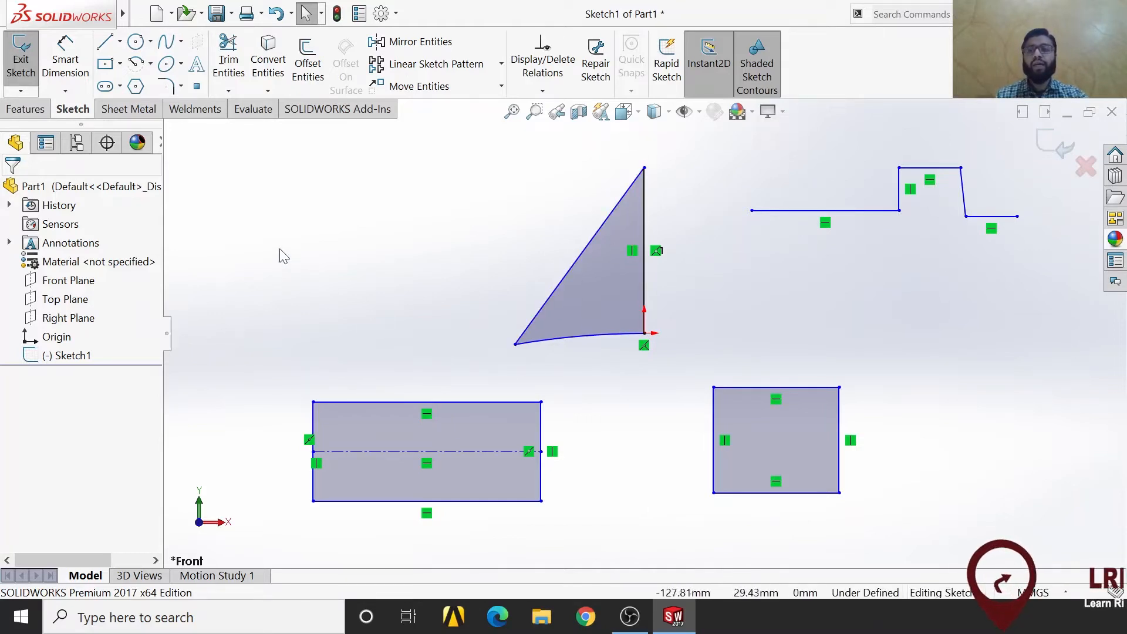
Step: Add a Smart Dimension to the sloping side of the triangular profile, accepting its drawn length
{"action": "left_click", "coordinate": [65, 91]}
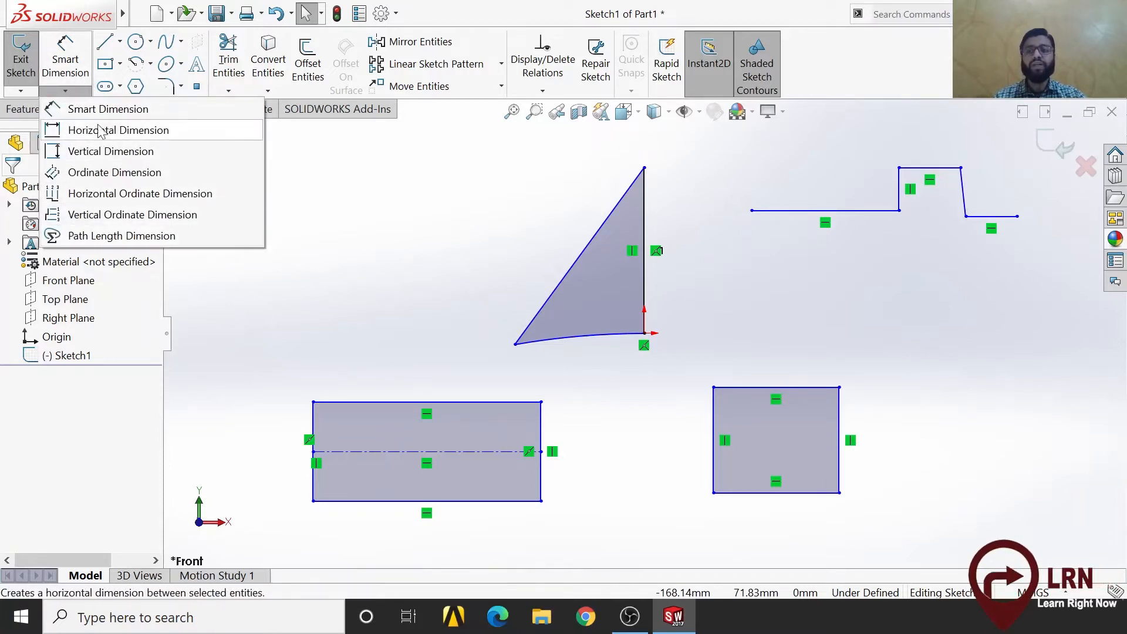
{"action": "left_click", "coordinate": [69, 78]}
{"action": "left_click", "coordinate": [66, 67]}
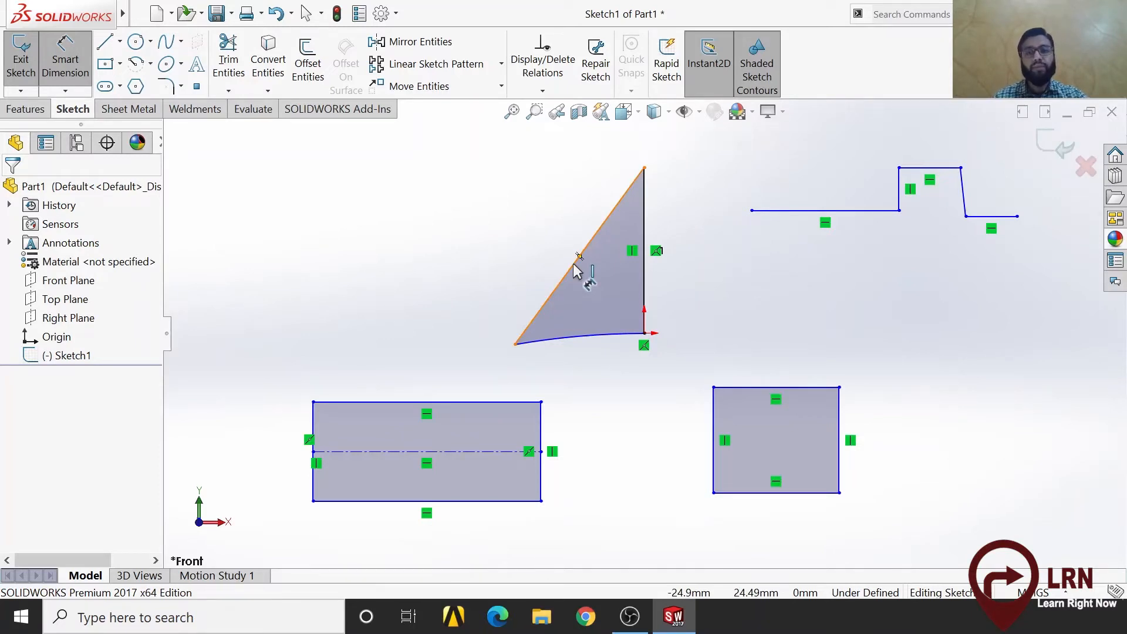
{"action": "left_click", "coordinate": [79, 66]}
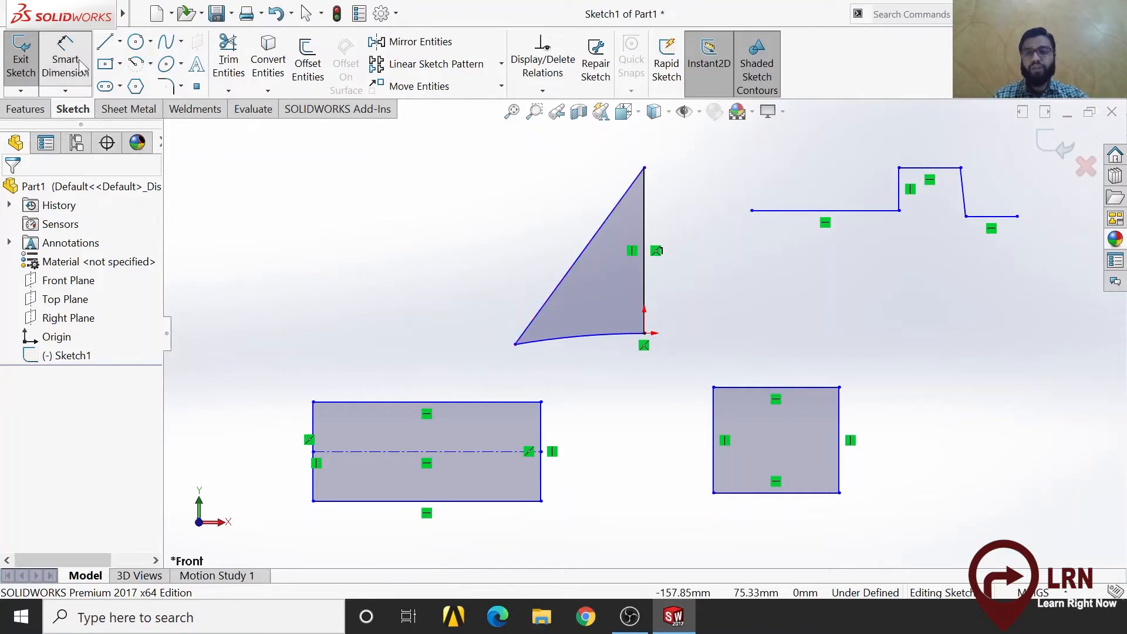
{"action": "left_click", "coordinate": [71, 78]}
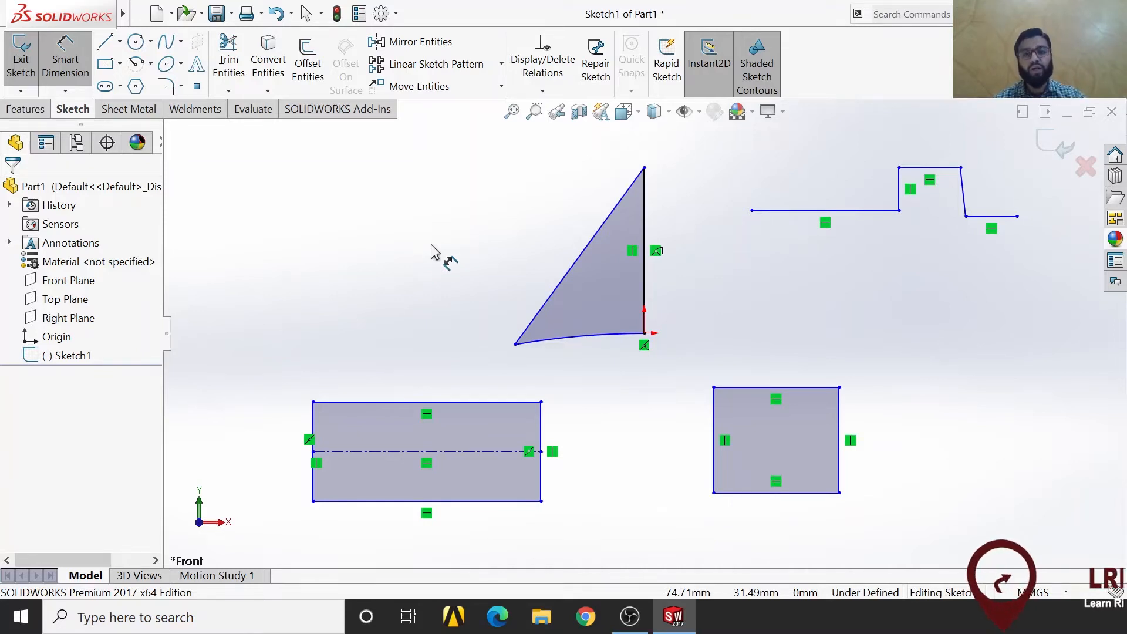
{"action": "left_click", "coordinate": [587, 247]}
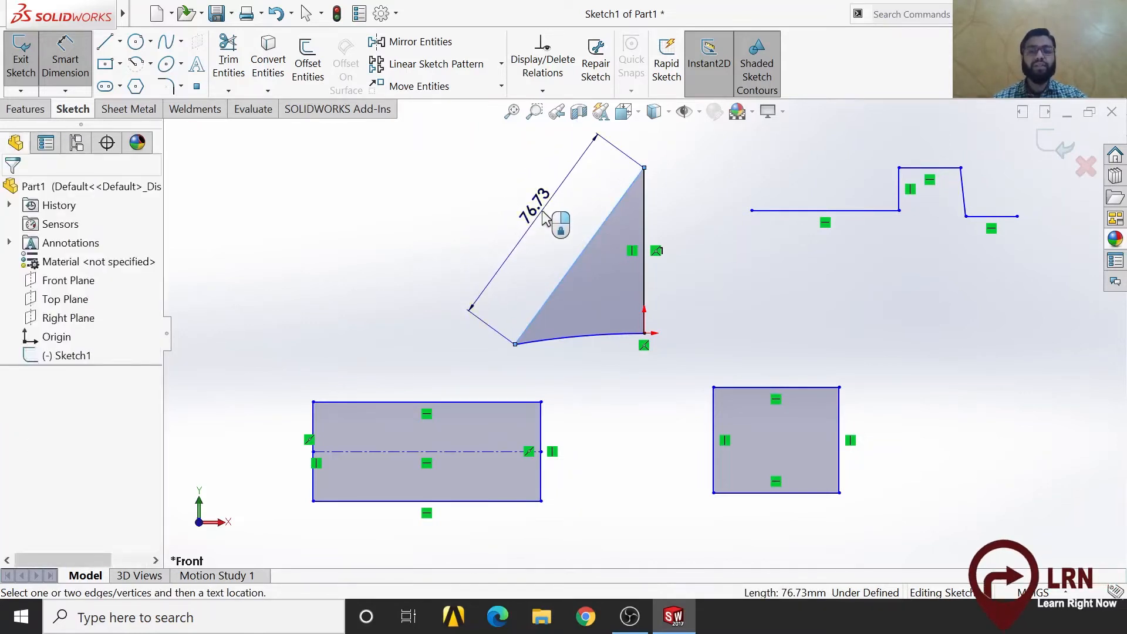
{"action": "left_click", "coordinate": [545, 217]}
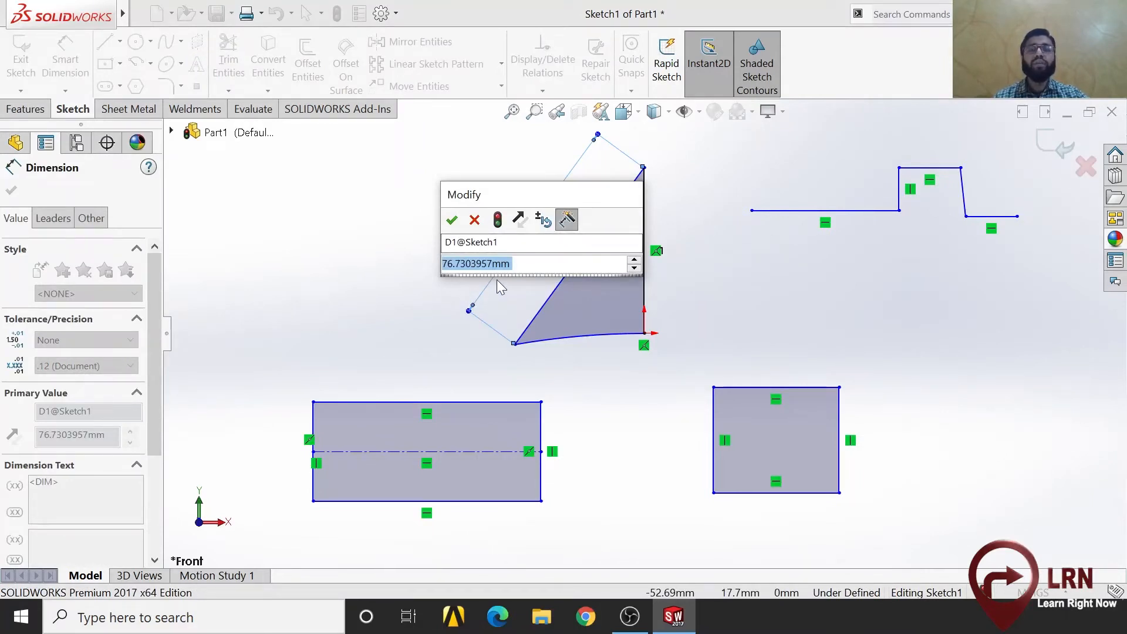
{"action": "left_click", "coordinate": [451, 220]}
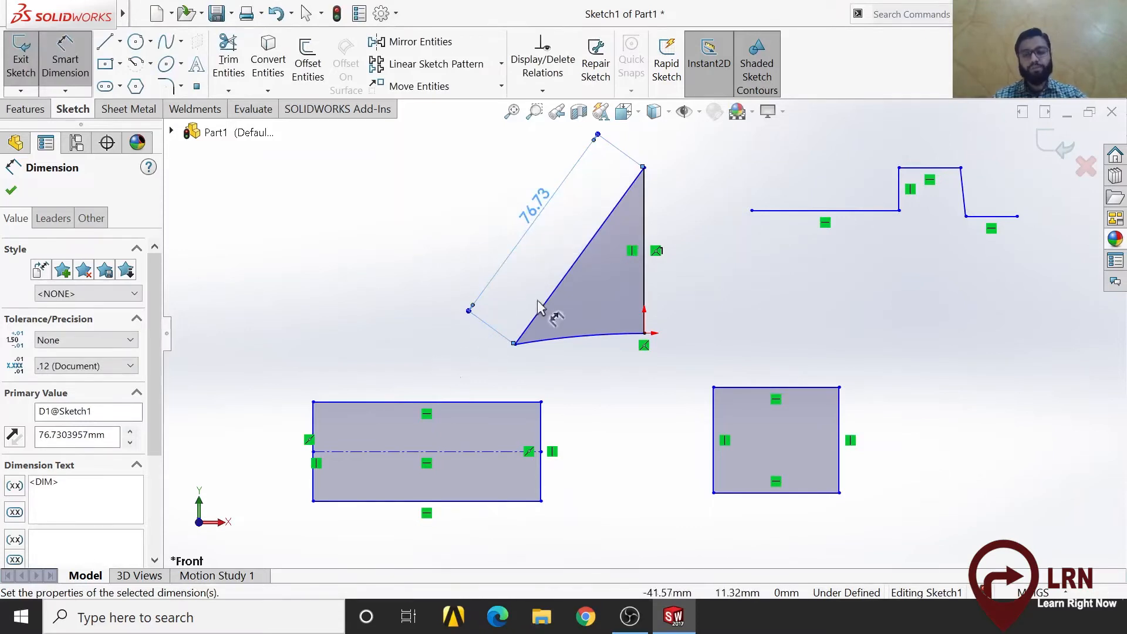
Step: Dimension the upper side of the wide rectangle and set its length to 100 mm
{"action": "left_click", "coordinate": [438, 403]}
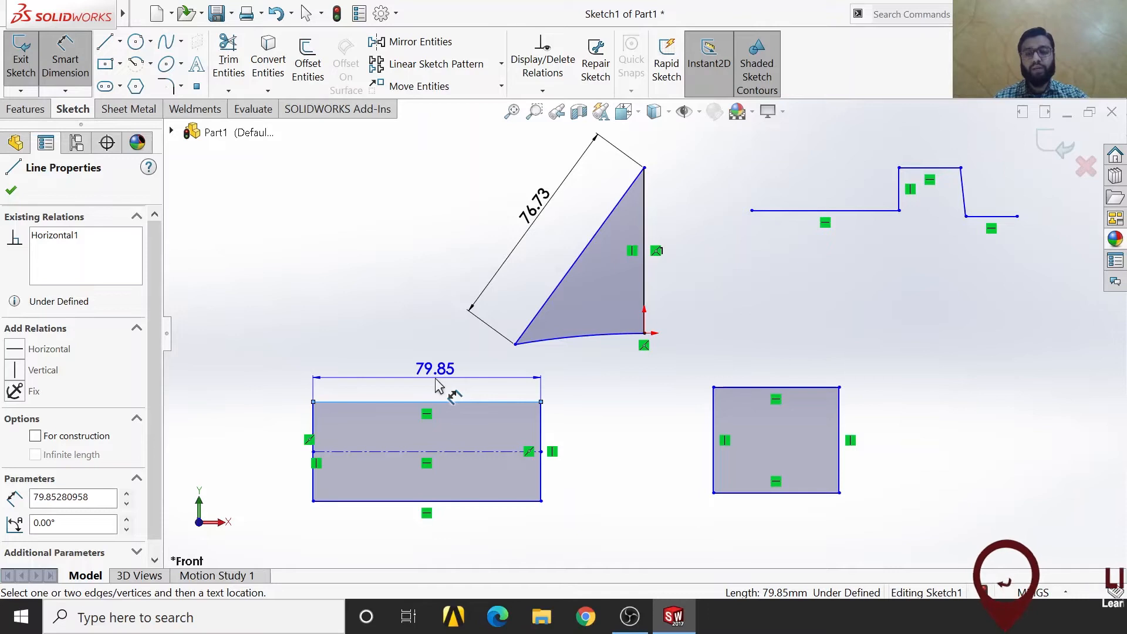
{"action": "left_click", "coordinate": [435, 385]}
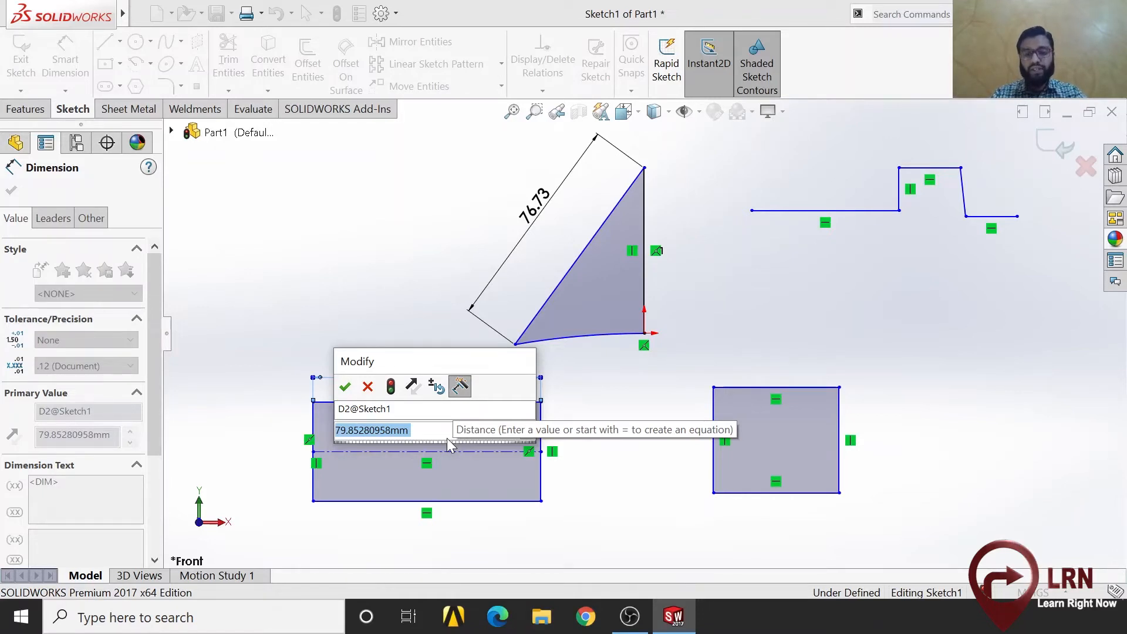
{"action": "type", "text": "100"}
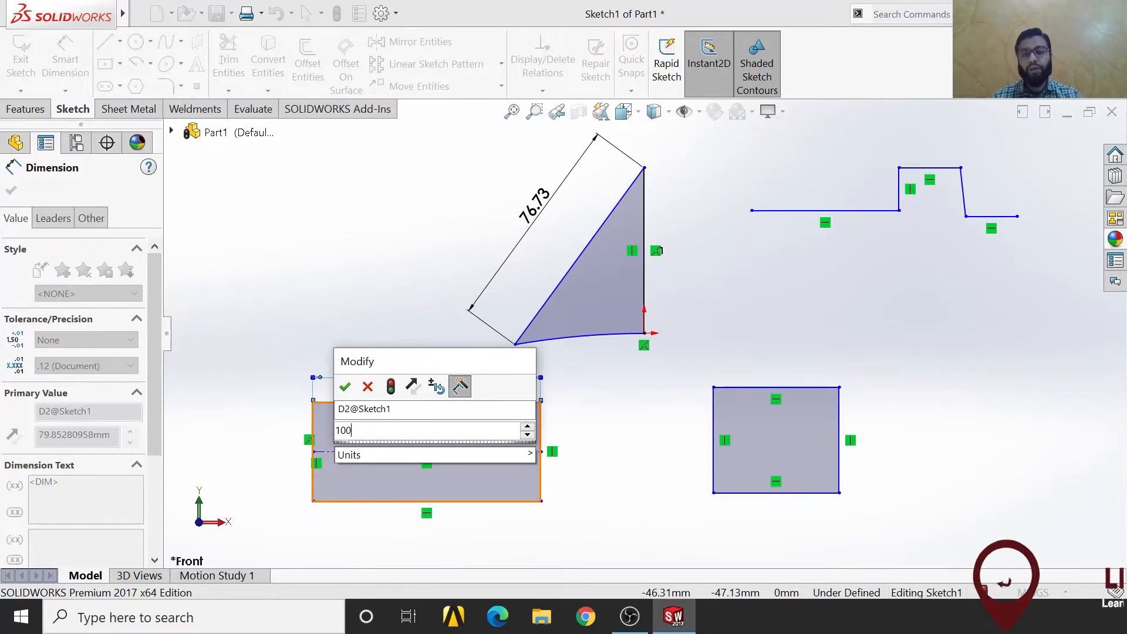
{"action": "type", "text": "in"}
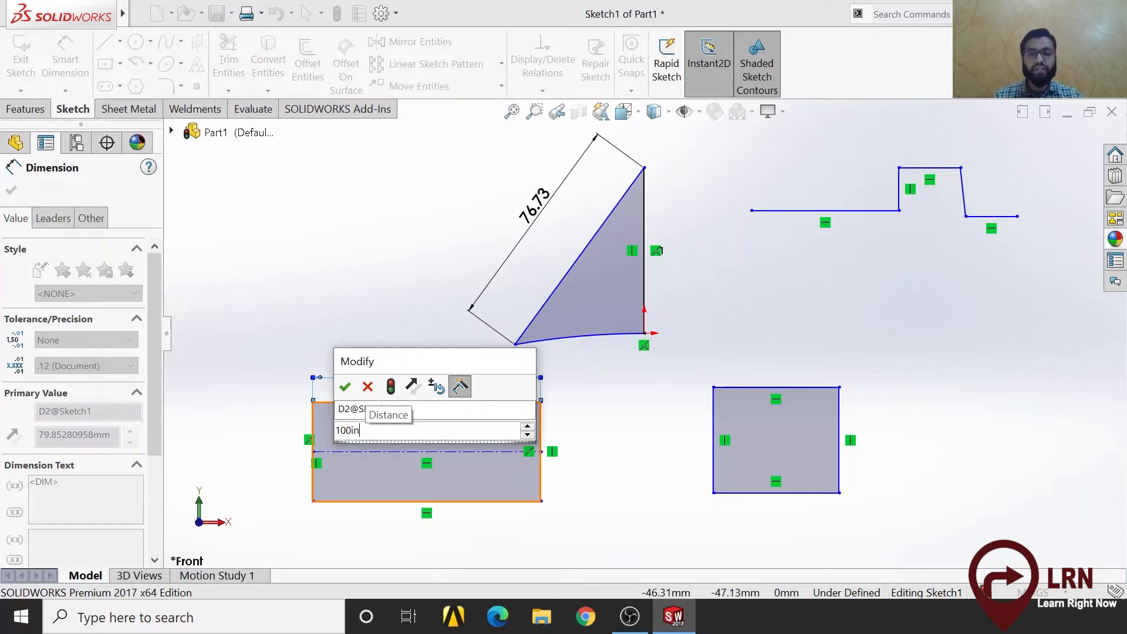
{"action": "key", "text": "BackSpace"}
{"action": "key", "text": "BackSpace"}
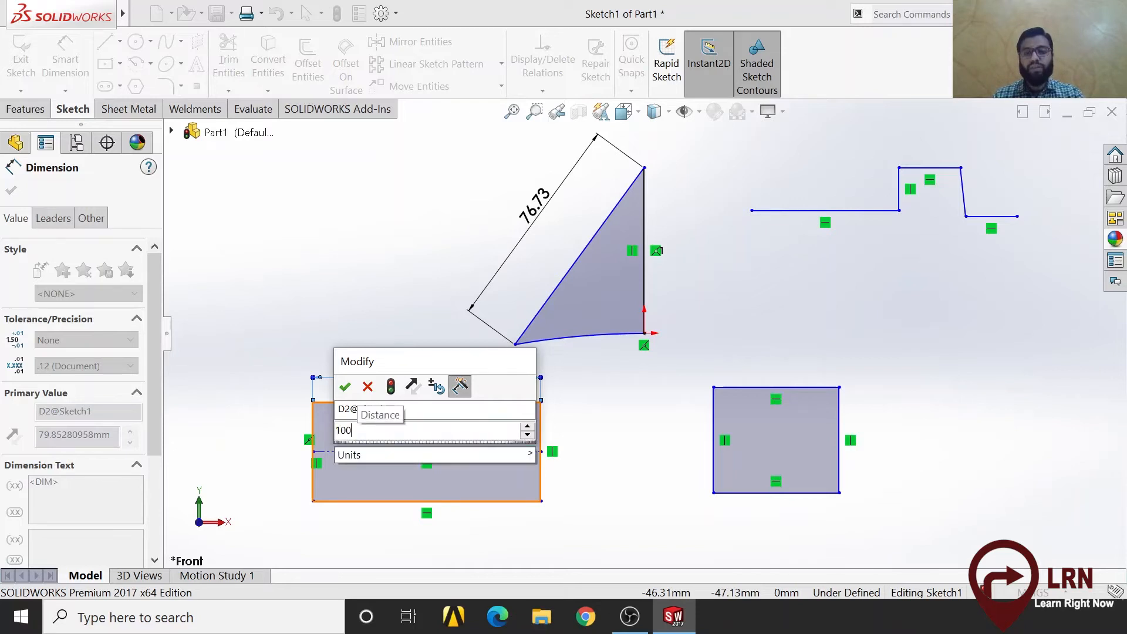
{"action": "type", "text": "m"}
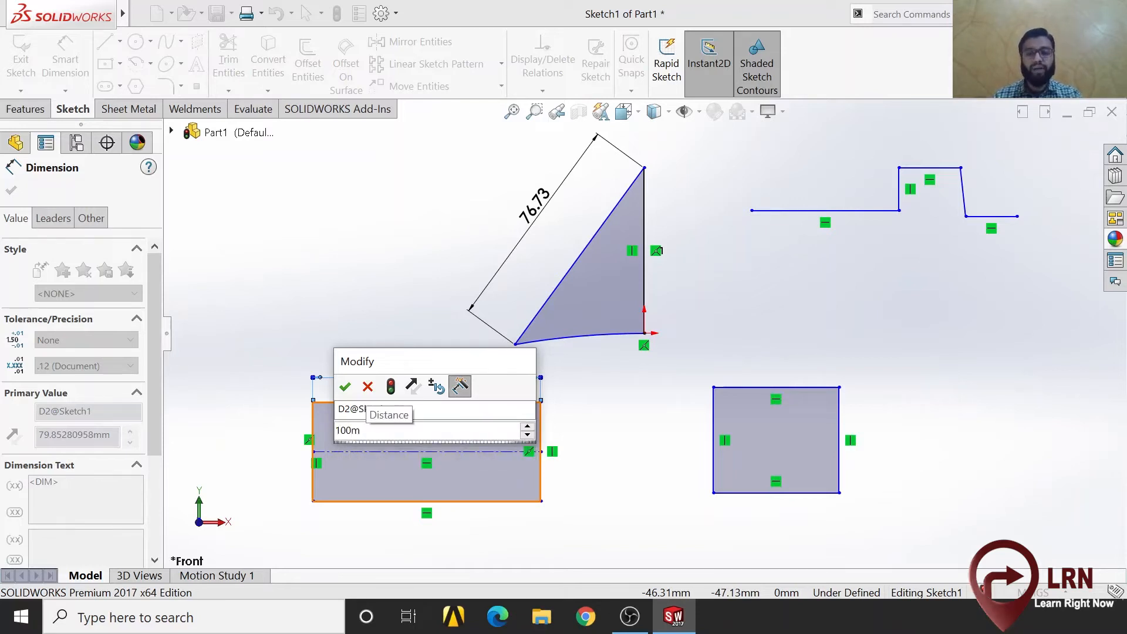
{"action": "key", "text": "BackSpace"}
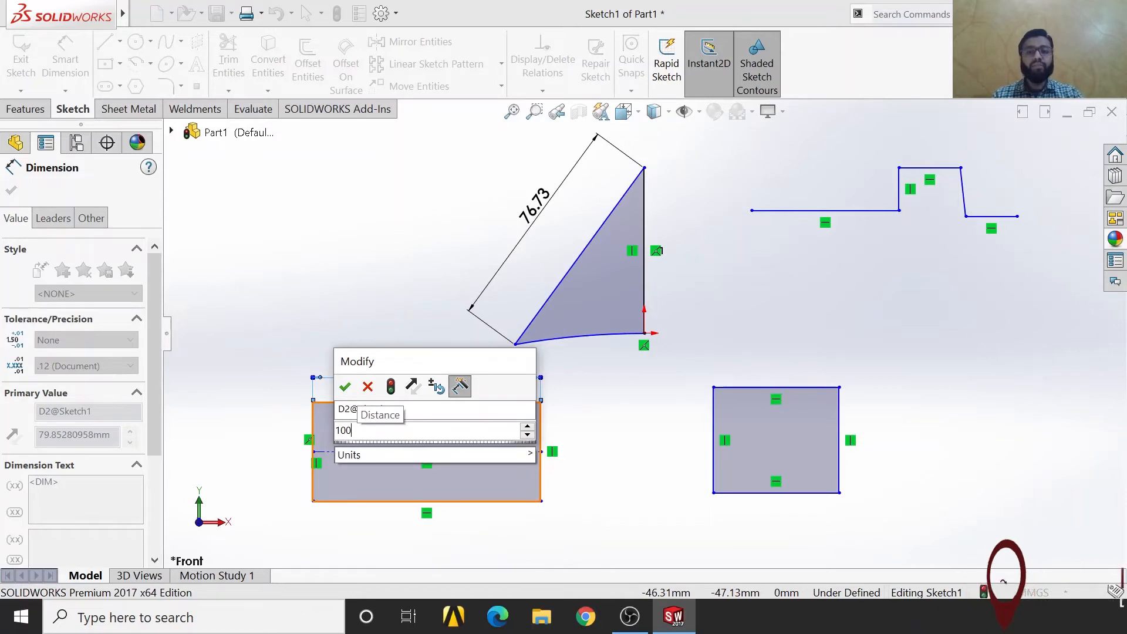
{"action": "key", "text": "Return"}
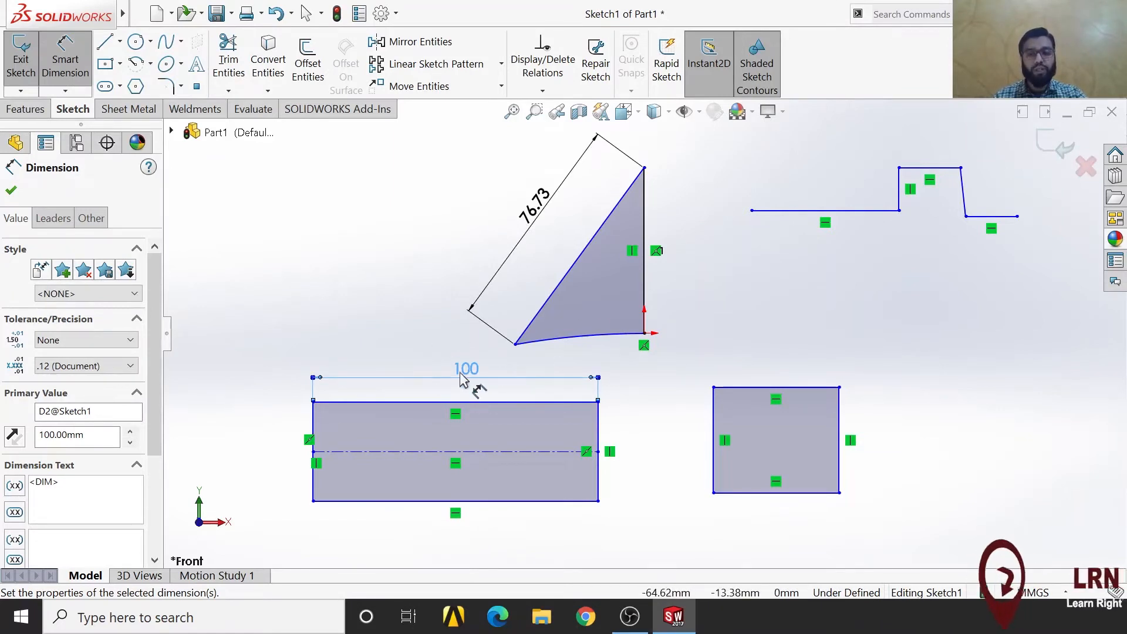
Step: Dimension the distance between the triangular profile's sloping line and its lower arc, and set it to 170 mm
{"action": "left_click", "coordinate": [562, 281]}
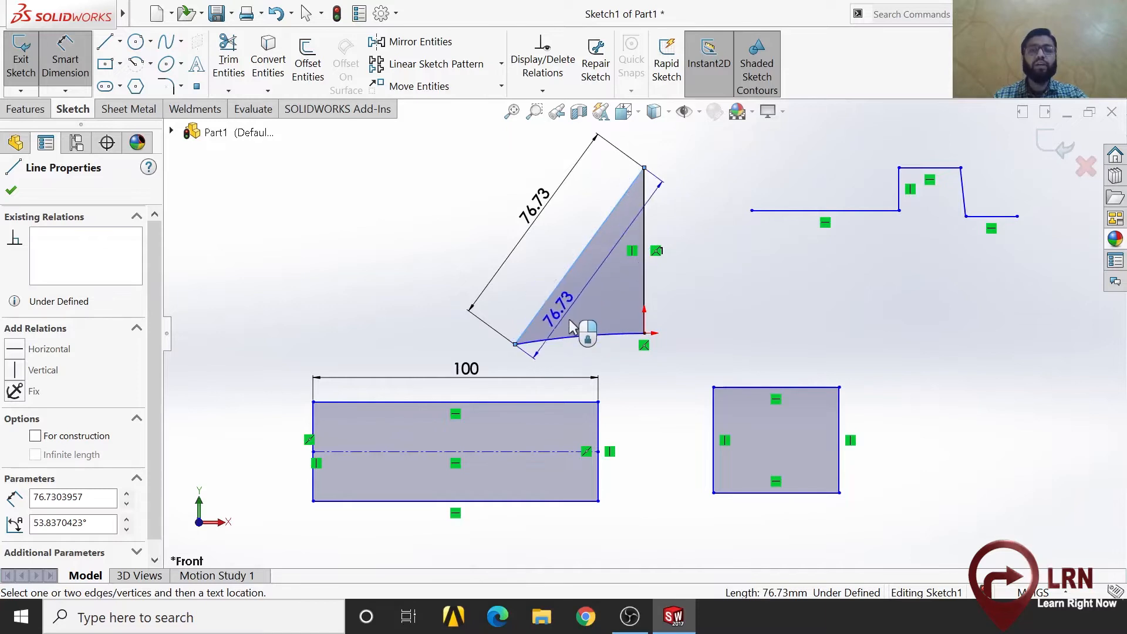
{"action": "left_click", "coordinate": [590, 341]}
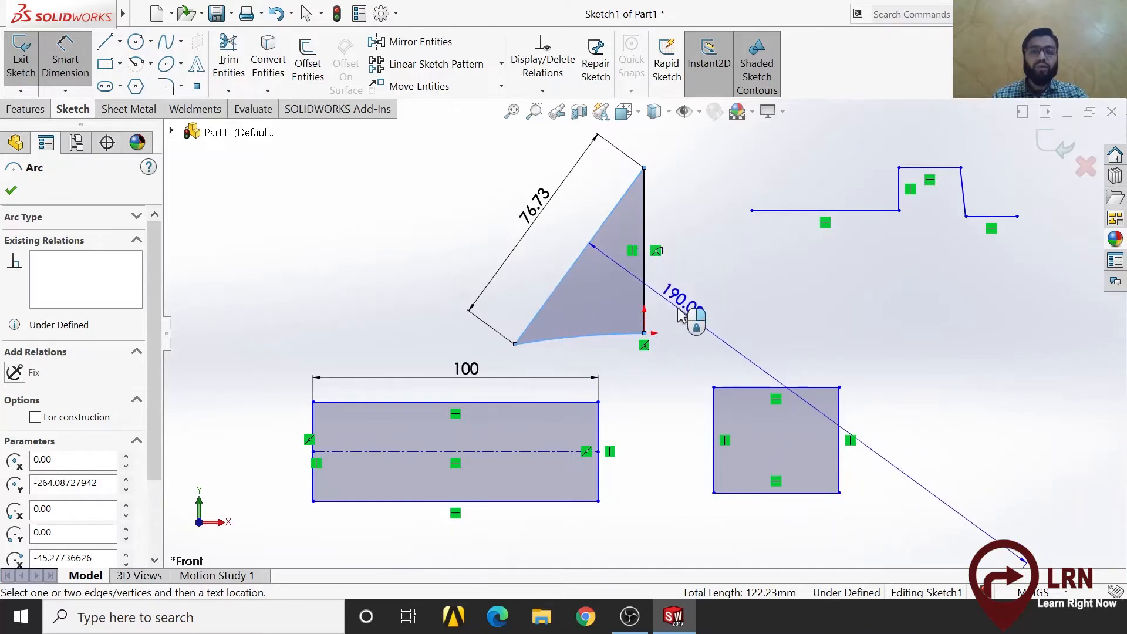
{"action": "left_click", "coordinate": [691, 314]}
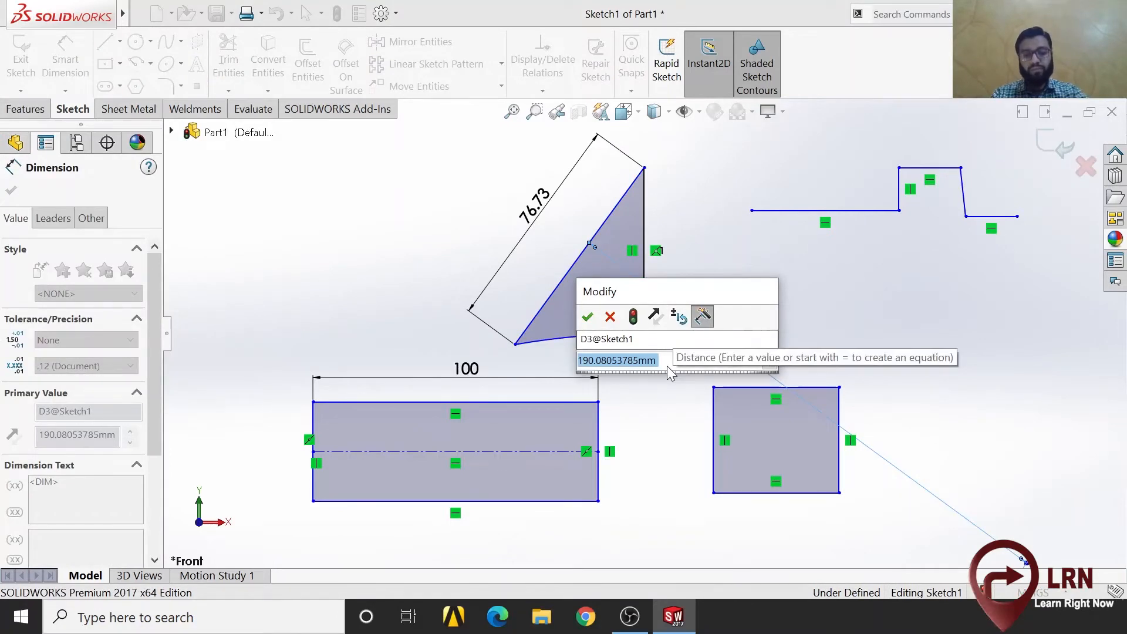
{"action": "type", "text": "170"}
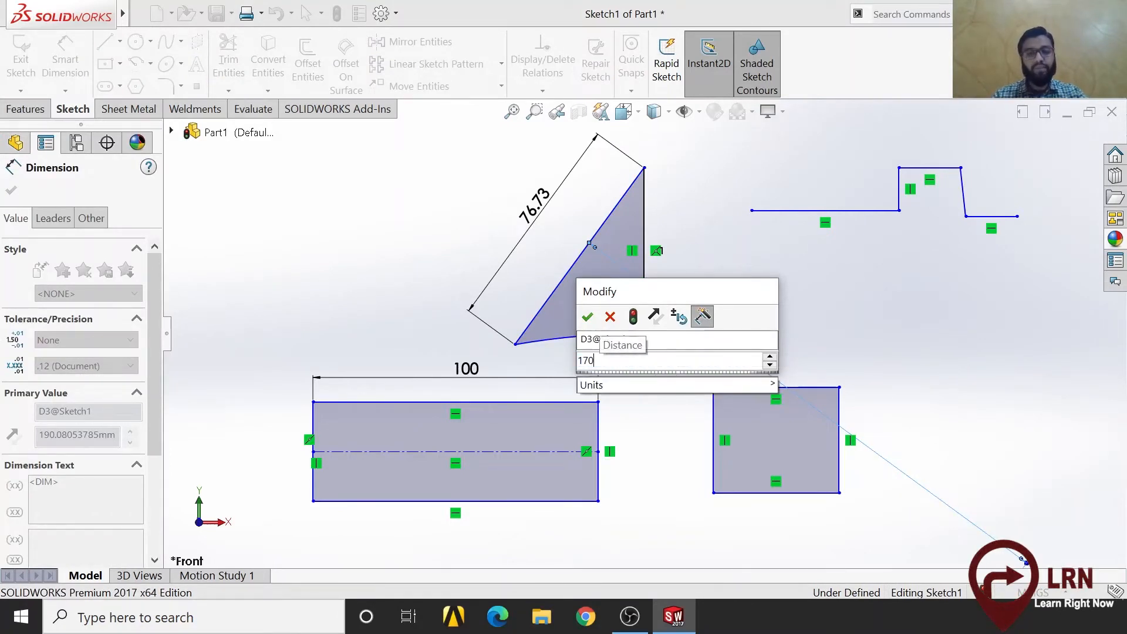
{"action": "key", "text": "Return"}
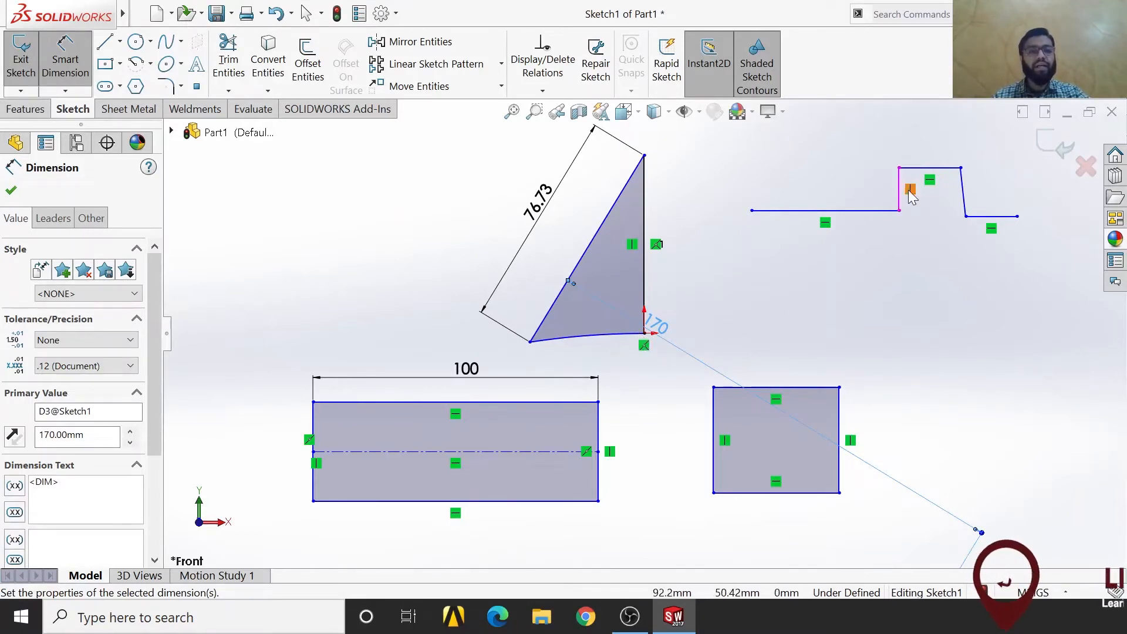
Step: Try to add an angle dimension between the stepped chain's raised horizontal line and the adjoining vertical line
{"action": "left_click", "coordinate": [916, 168]}
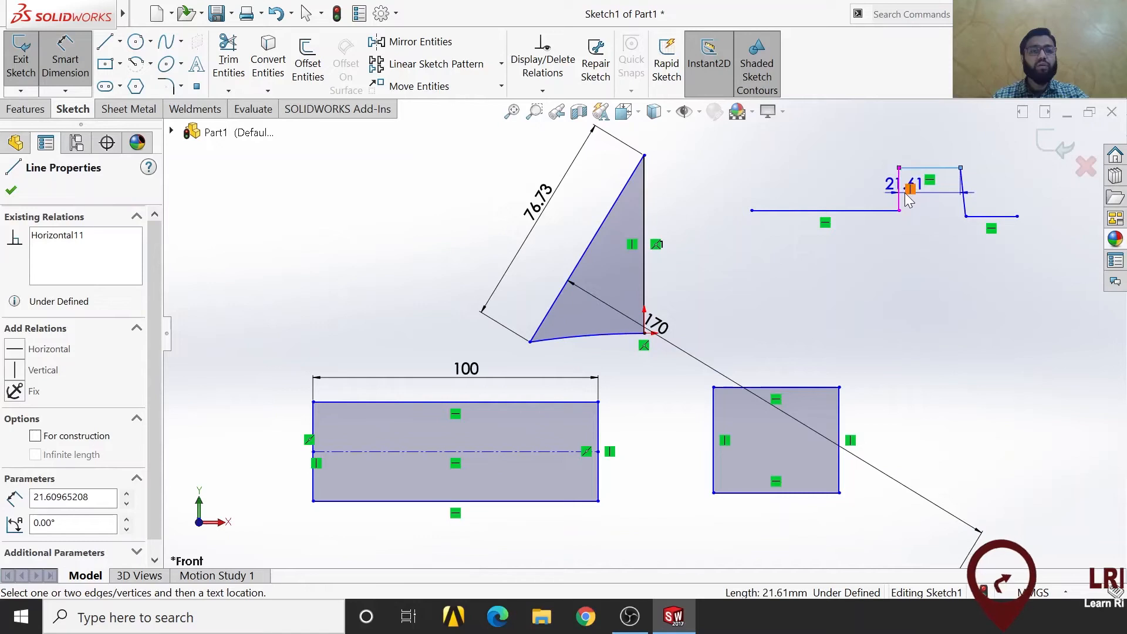
{"action": "left_click", "coordinate": [898, 194]}
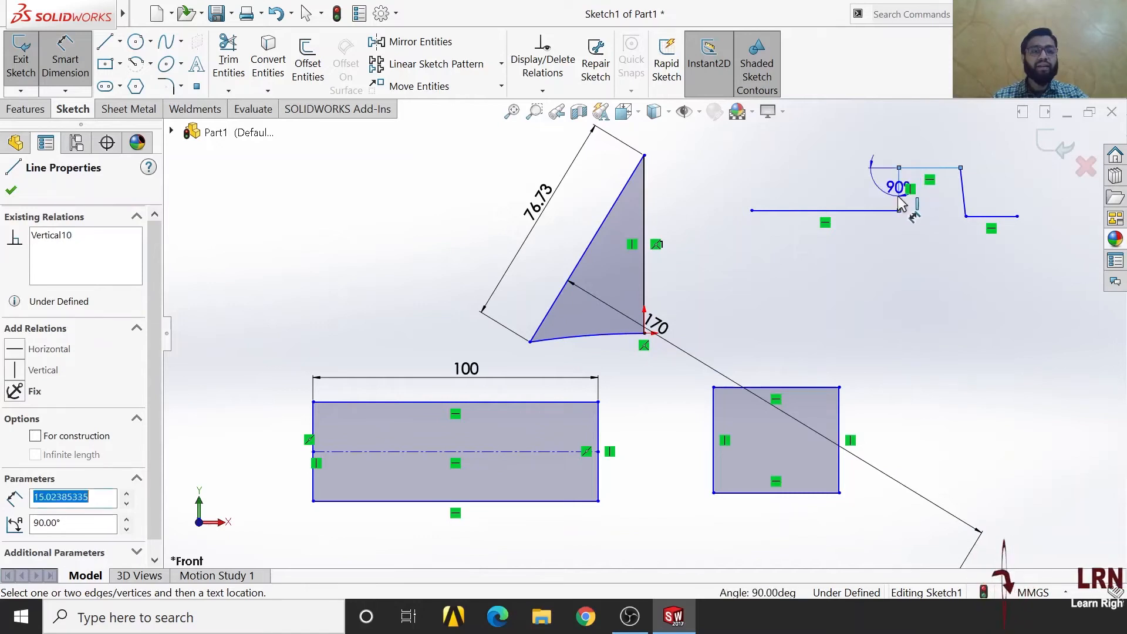
{"action": "left_click", "coordinate": [861, 234]}
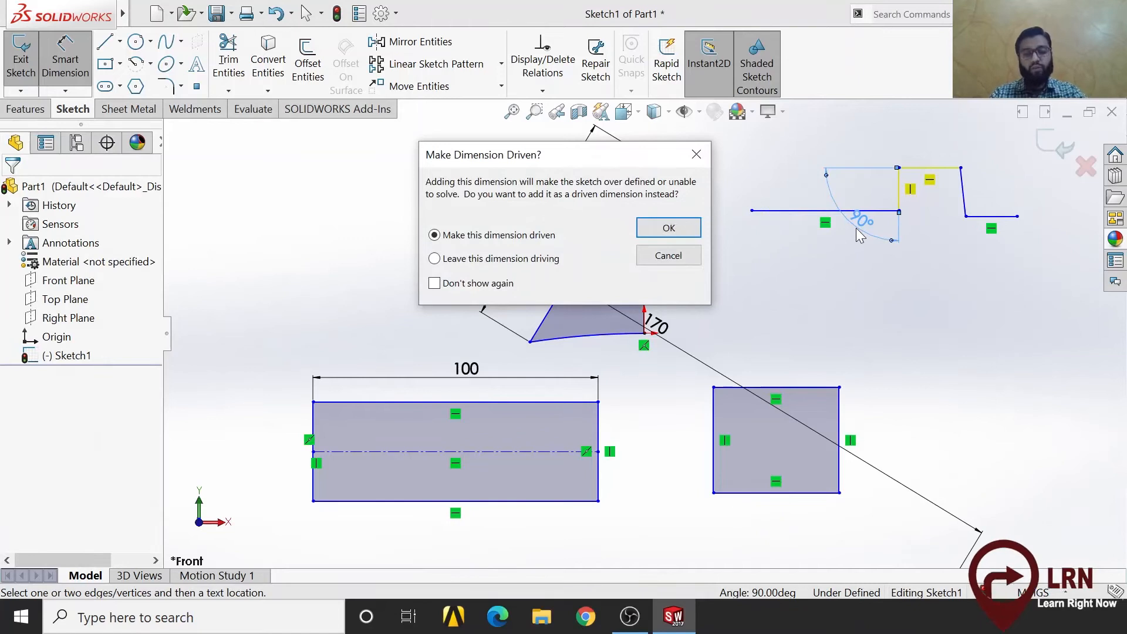
{"action": "left_click", "coordinate": [689, 260]}
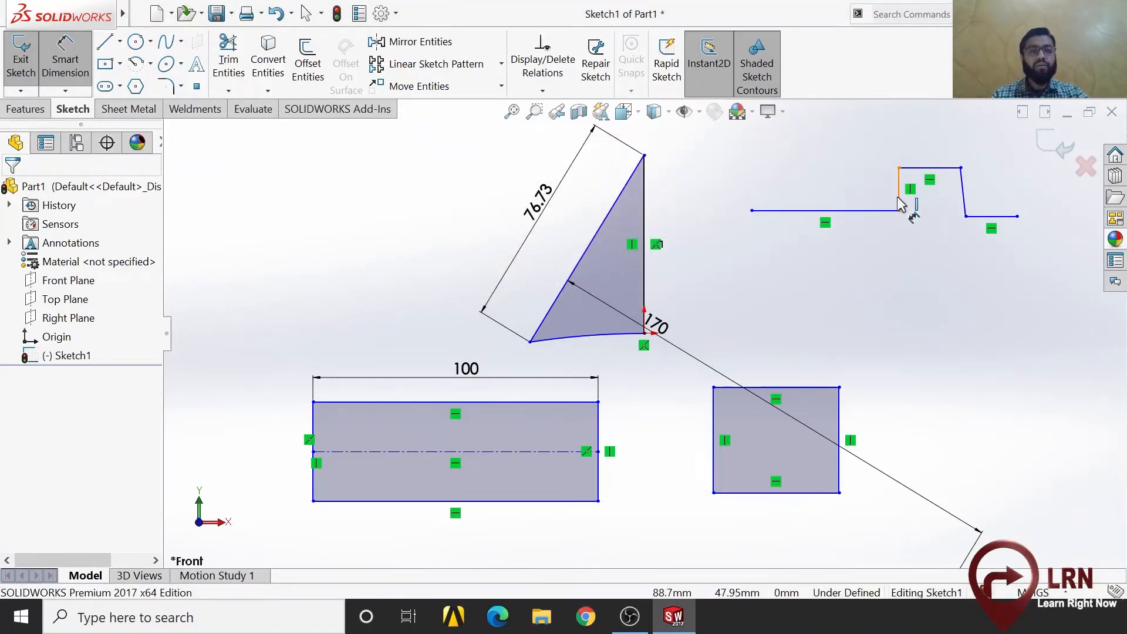
Step: Try to add an angle dimension between the stepped chain's vertical line and its long lower horizontal line
{"action": "left_click", "coordinate": [900, 203]}
{"action": "left_click", "coordinate": [832, 210]}
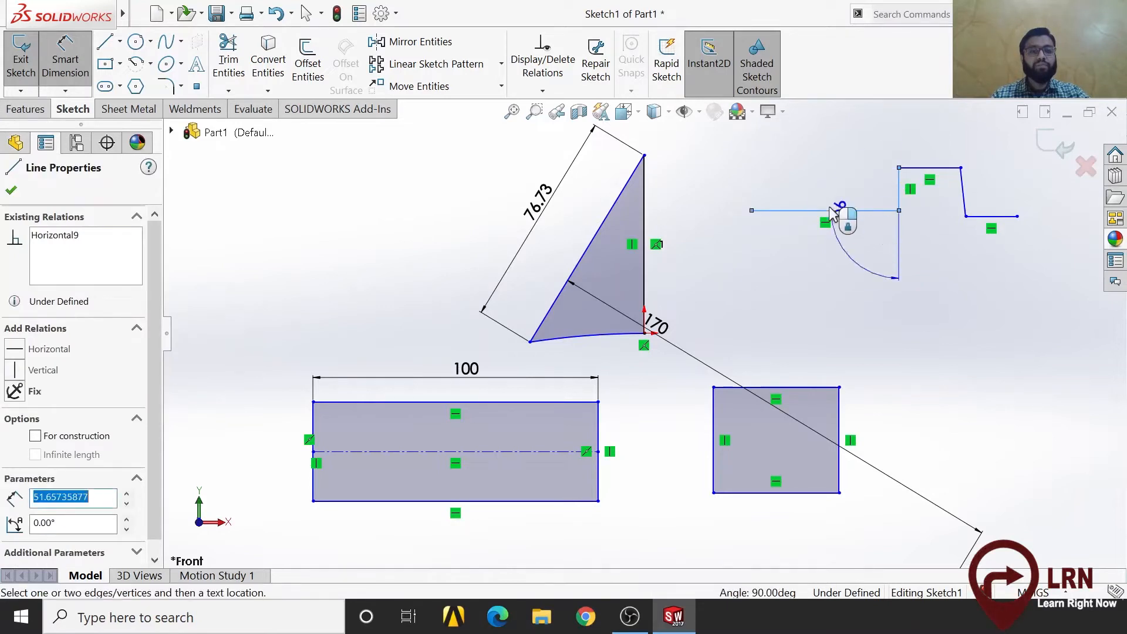
{"action": "left_click", "coordinate": [823, 179]}
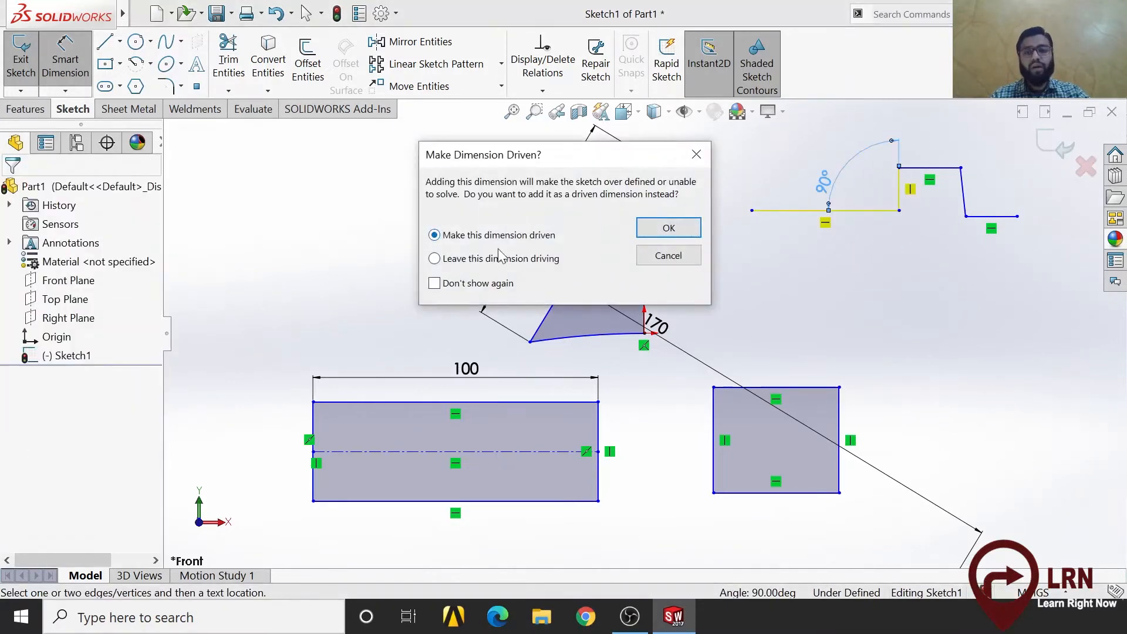
{"action": "left_click", "coordinate": [707, 160]}
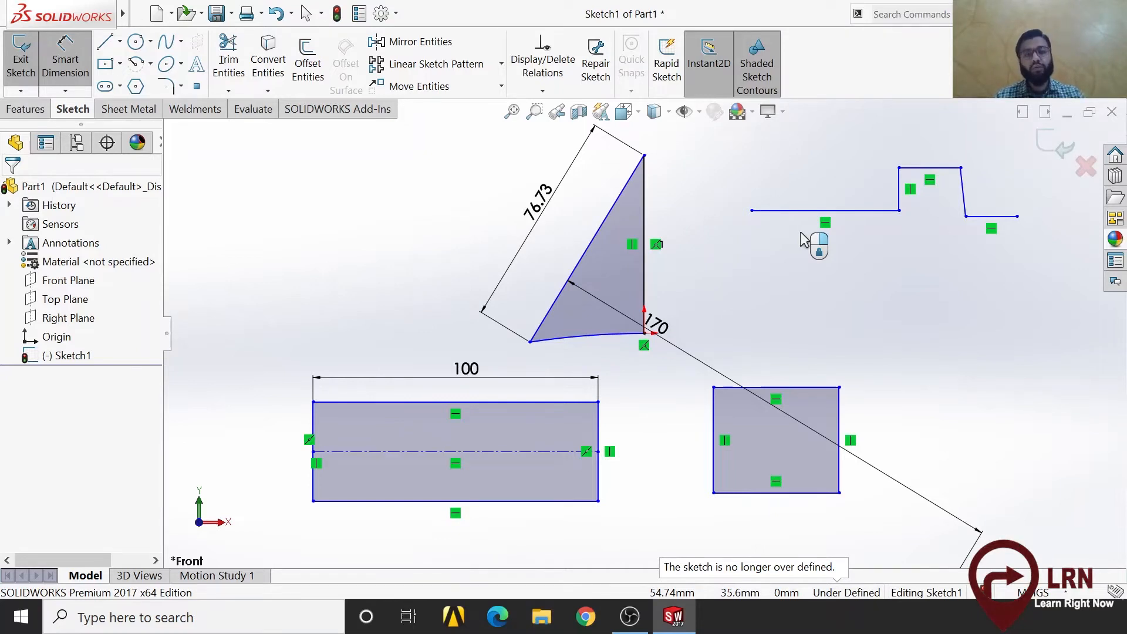
Step: Dimension the length of the stepped chain's vertical line, accepting its drawn value
{"action": "left_click", "coordinate": [898, 189]}
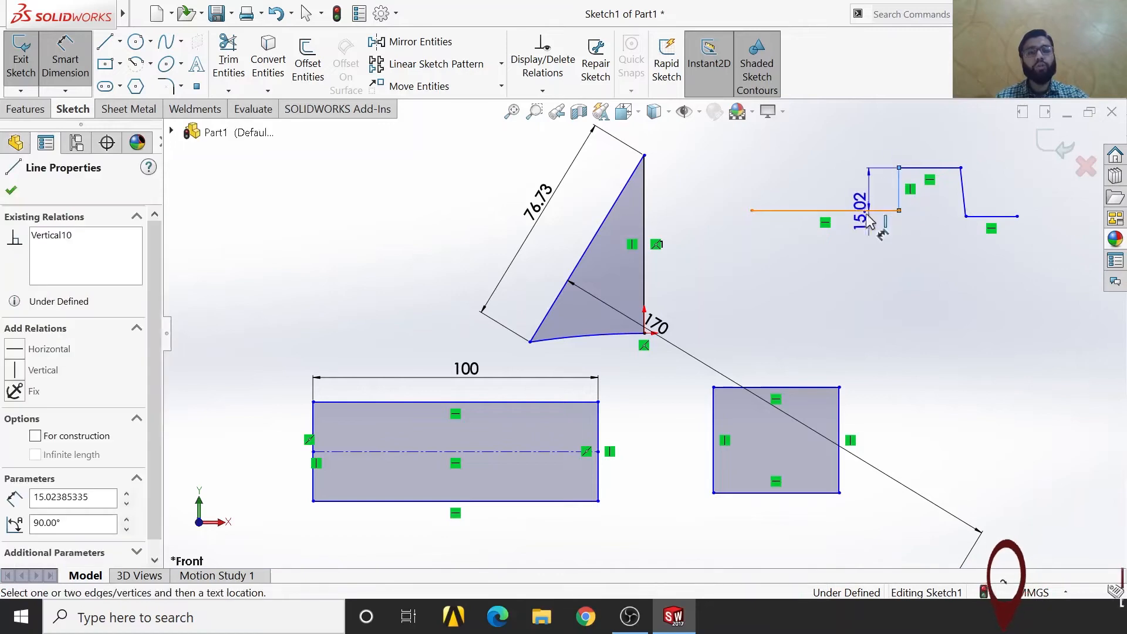
{"action": "left_click", "coordinate": [868, 217]}
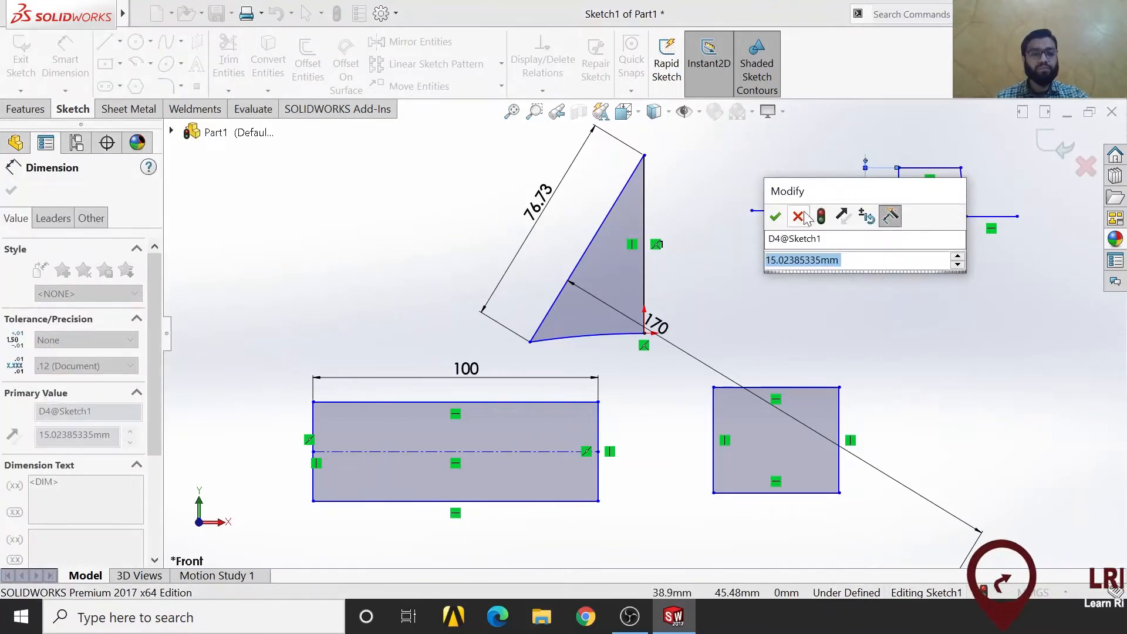
{"action": "key", "text": "Return"}
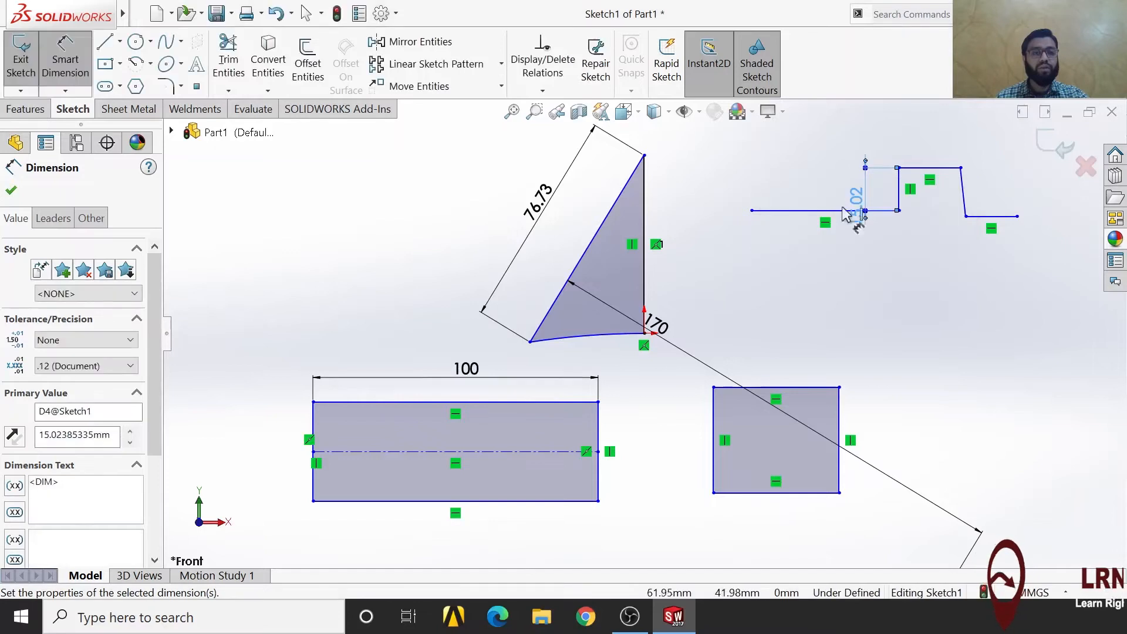
Step: Try to add an angle dimension between the stepped chain's vertical line and its long lower horizontal line, declining the driven-dimension option
{"action": "left_click", "coordinate": [898, 197]}
{"action": "left_click", "coordinate": [886, 211]}
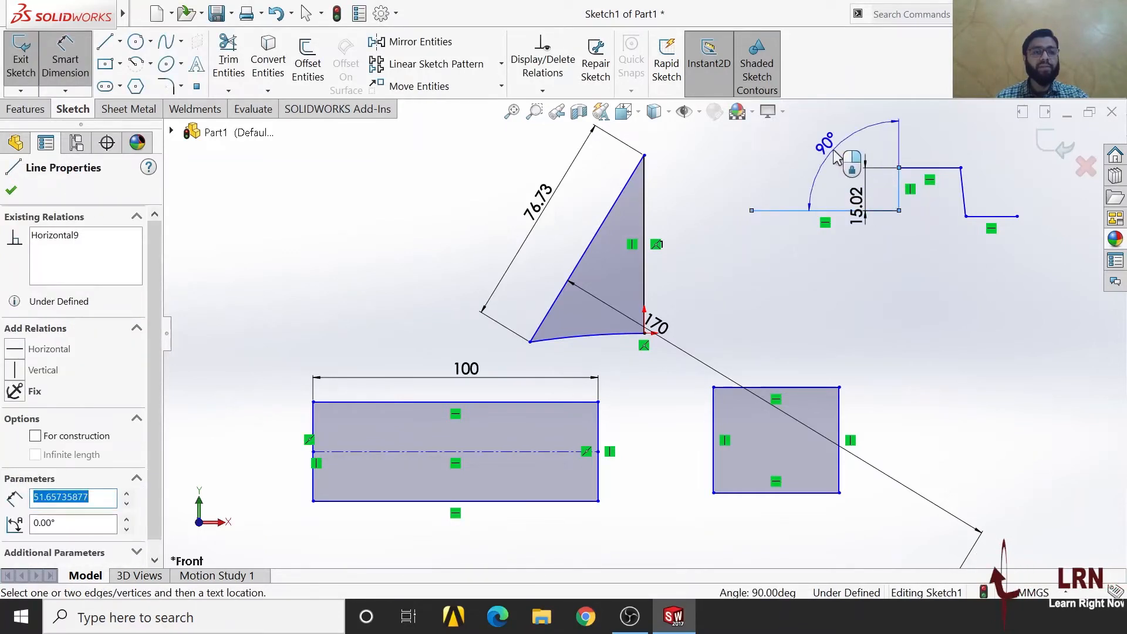
{"action": "left_click", "coordinate": [832, 149]}
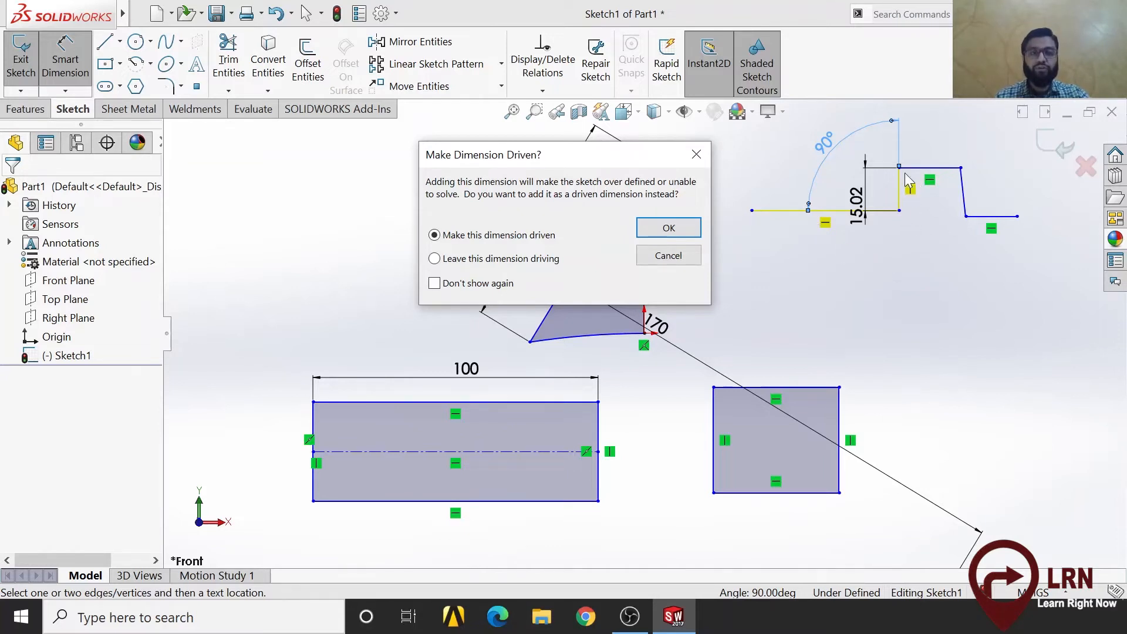
{"action": "left_click", "coordinate": [670, 256]}
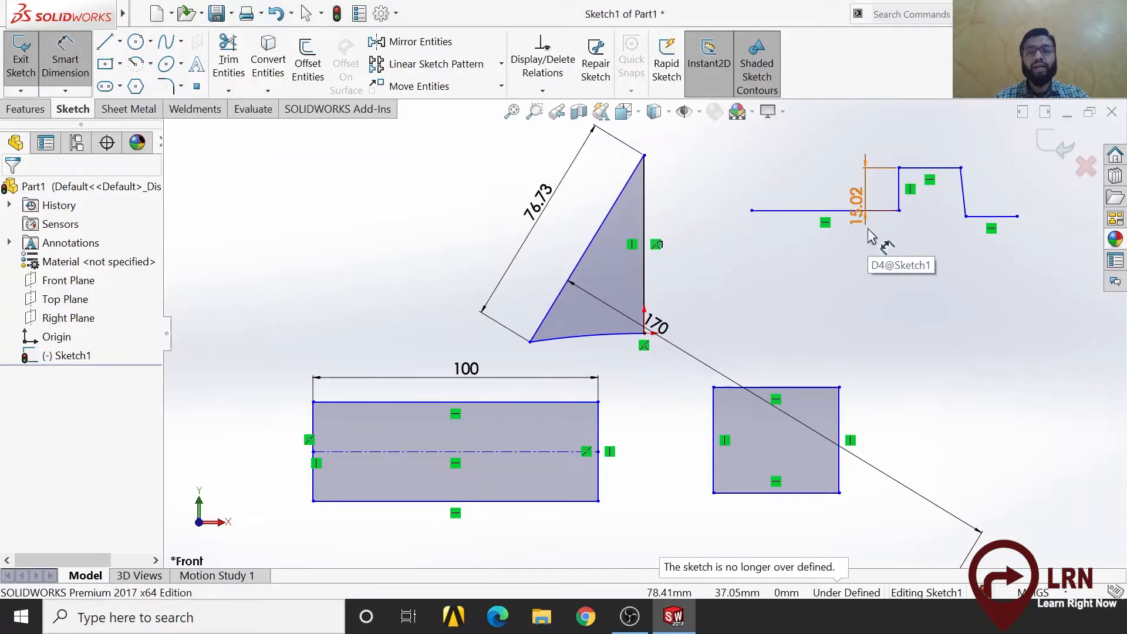
Step: Dimension the distance from the midpoint of the stepped chain's slanted line to its short lower horizontal line, accepting the drawn value
{"action": "left_click", "coordinate": [966, 204]}
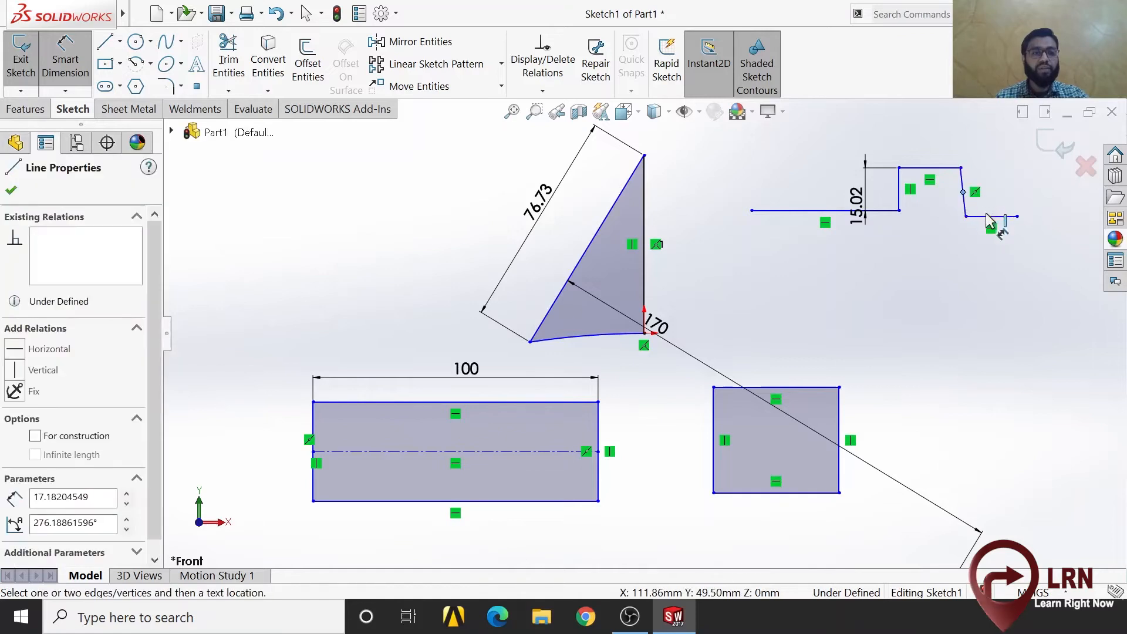
{"action": "left_click", "coordinate": [982, 217]}
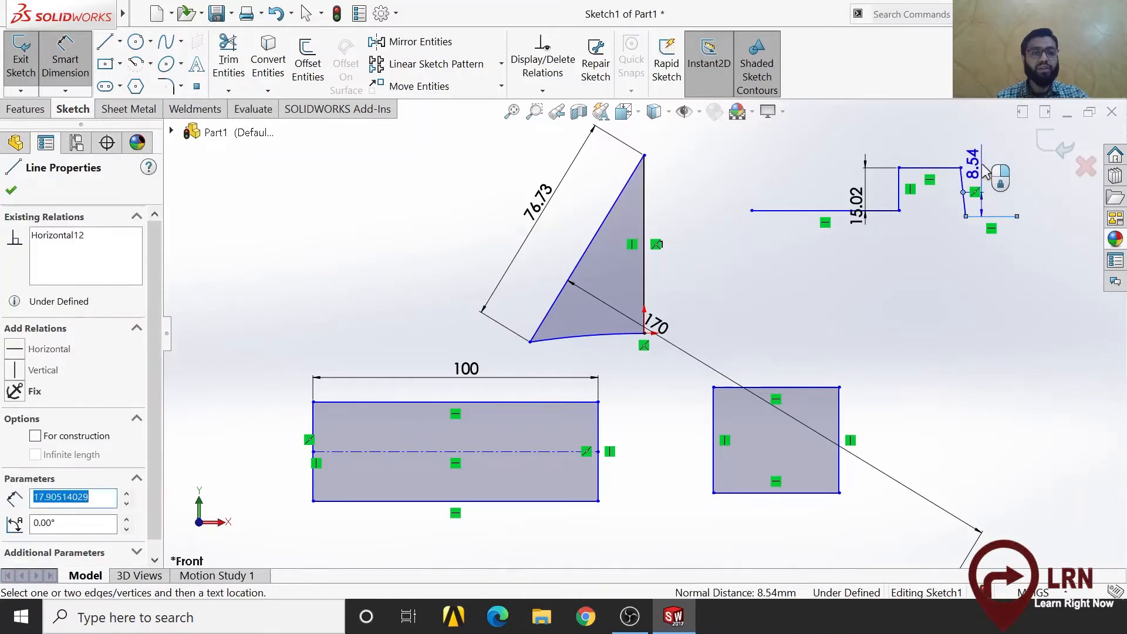
{"action": "left_click", "coordinate": [1004, 189]}
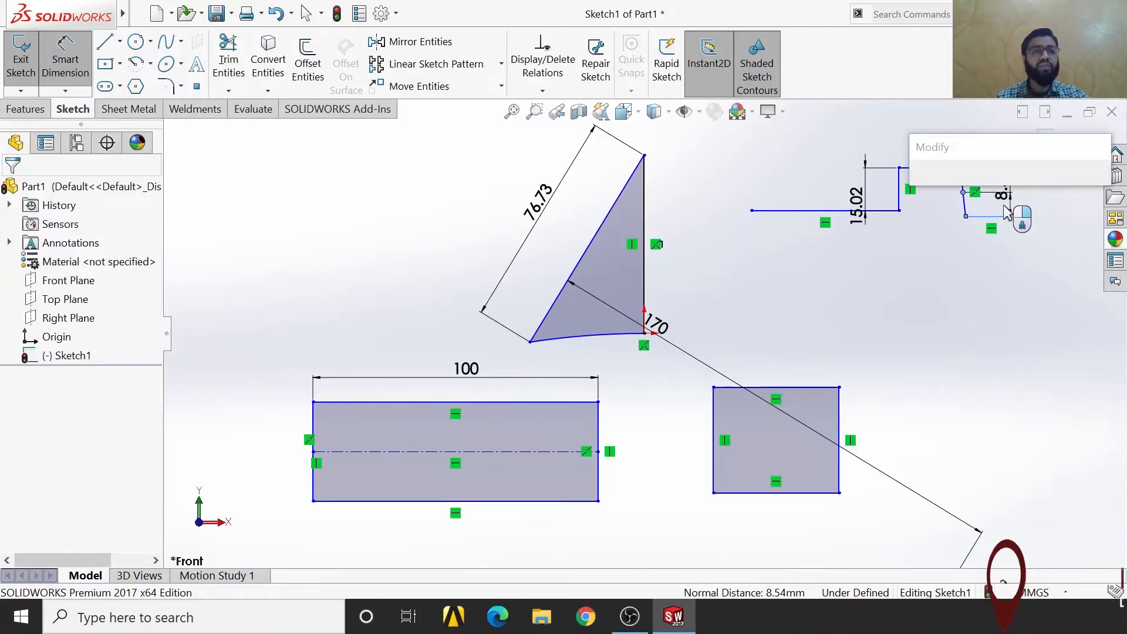
{"action": "left_click", "coordinate": [920, 194]}
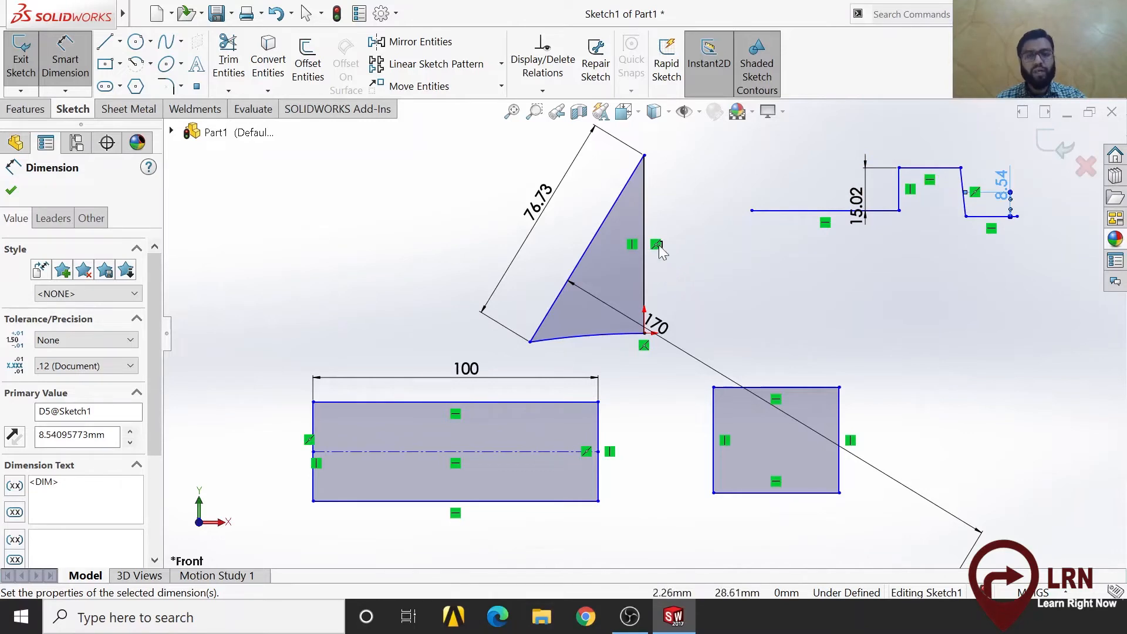
Step: Dimension the length of the stepped chain's long lower horizontal line below it, accepting the drawn value
{"action": "left_click", "coordinate": [825, 222]}
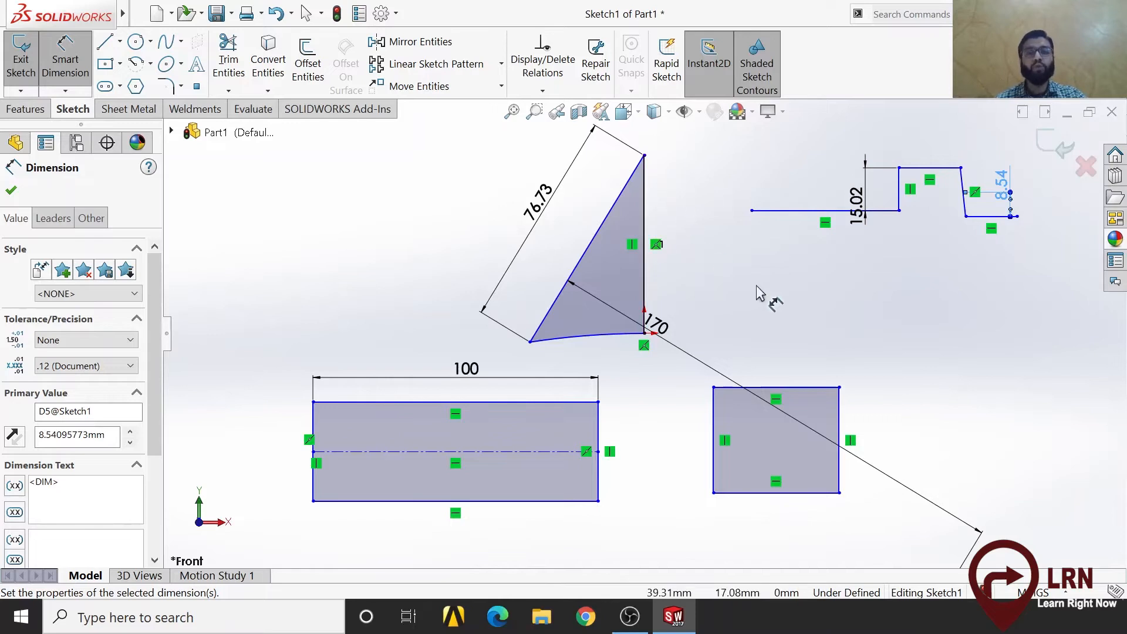
{"action": "key", "text": "Escape"}
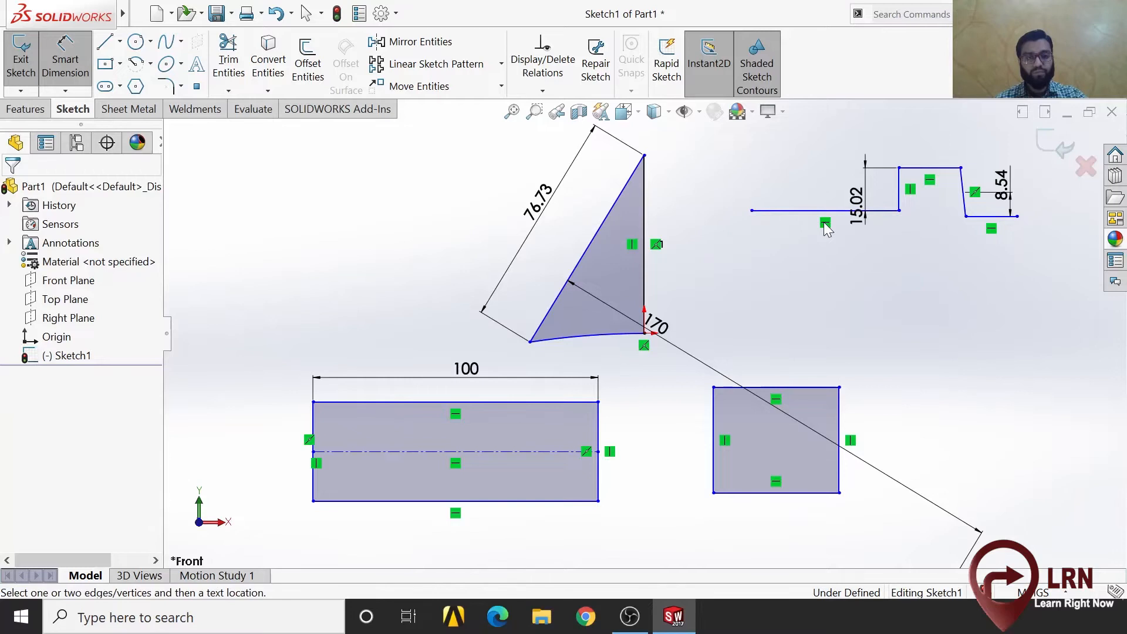
{"action": "left_click", "coordinate": [827, 218]}
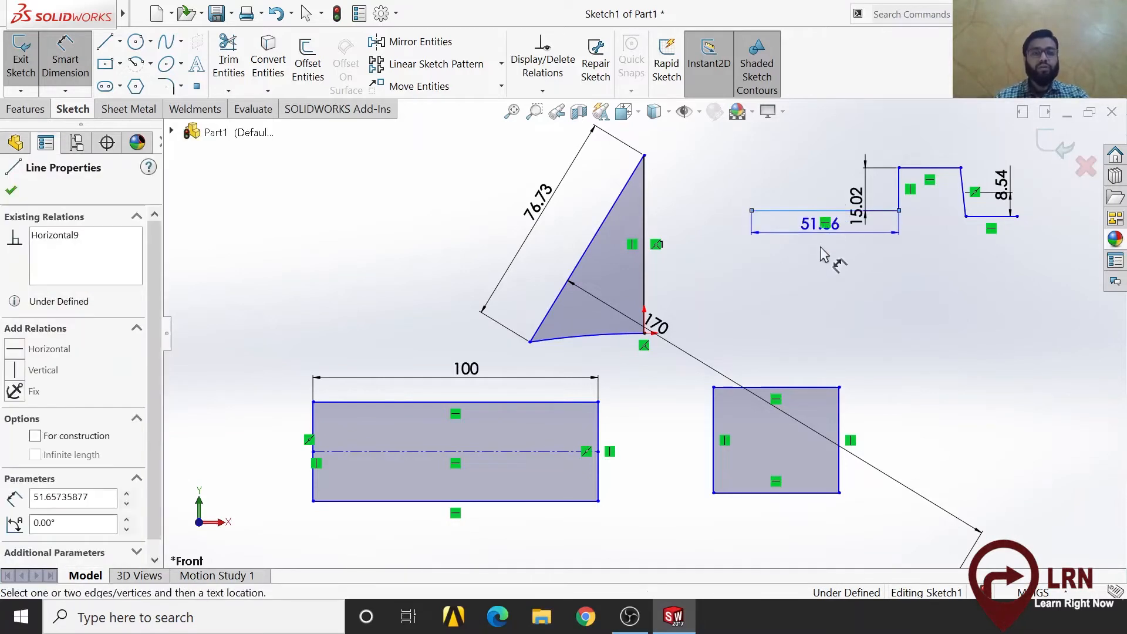
{"action": "left_click", "coordinate": [820, 279]}
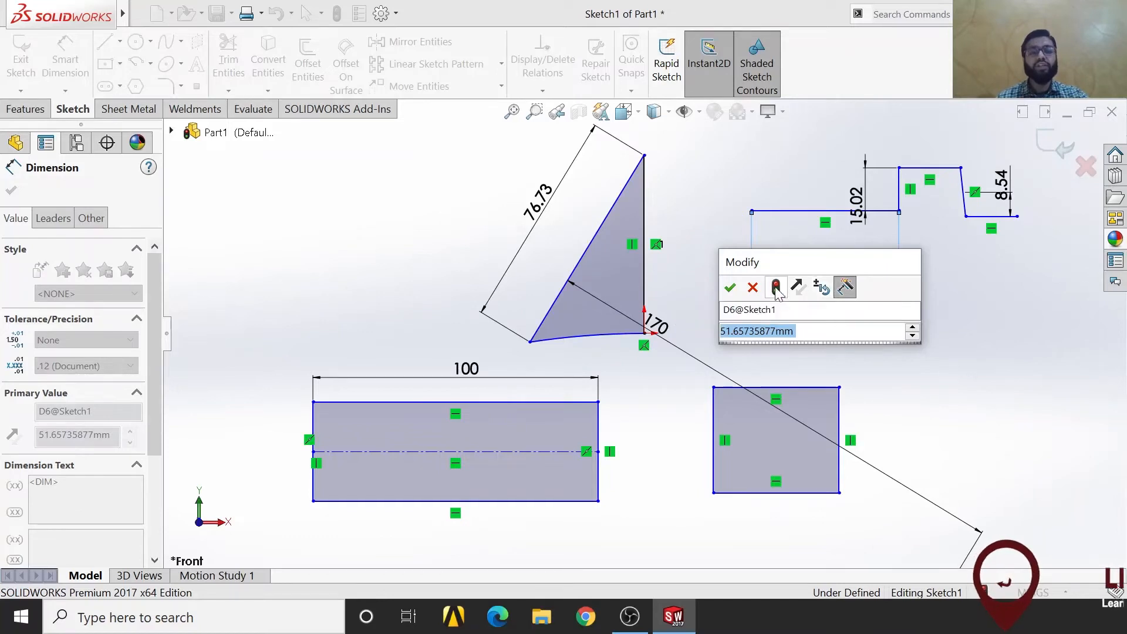
{"action": "left_click", "coordinate": [729, 287]}
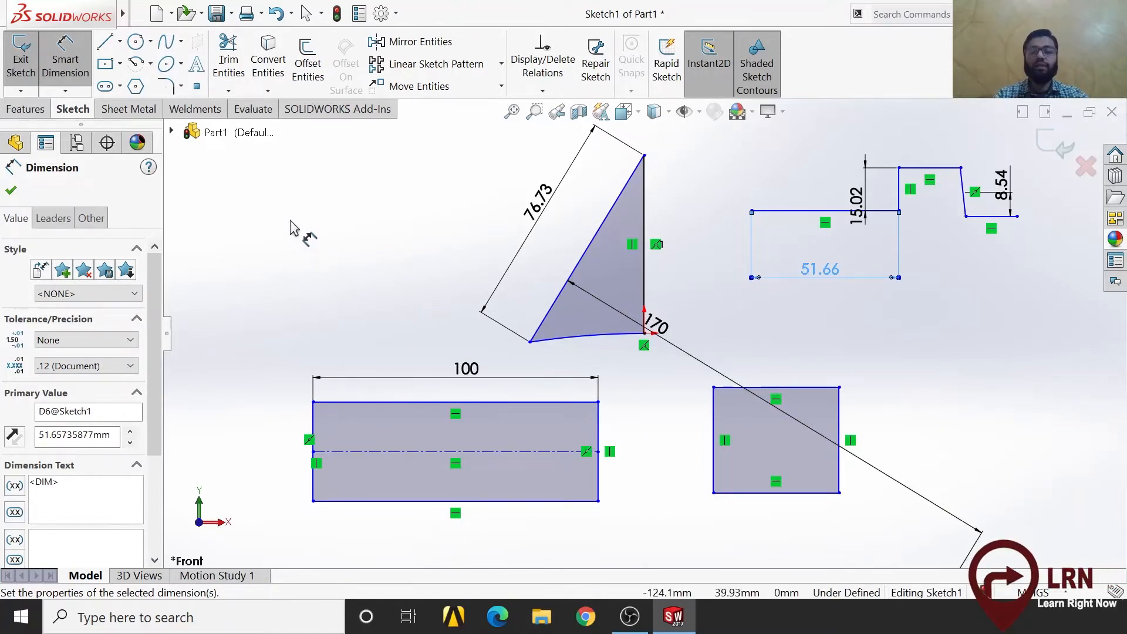
{"action": "key", "text": "Escape"}
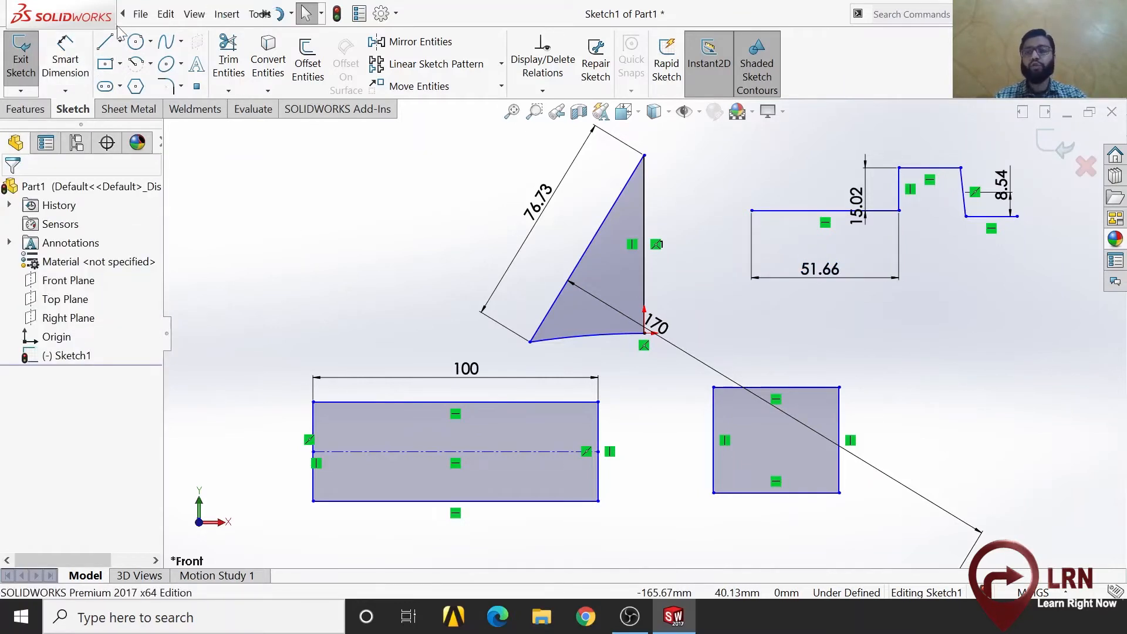
{"action": "key", "text": "alt+e"}
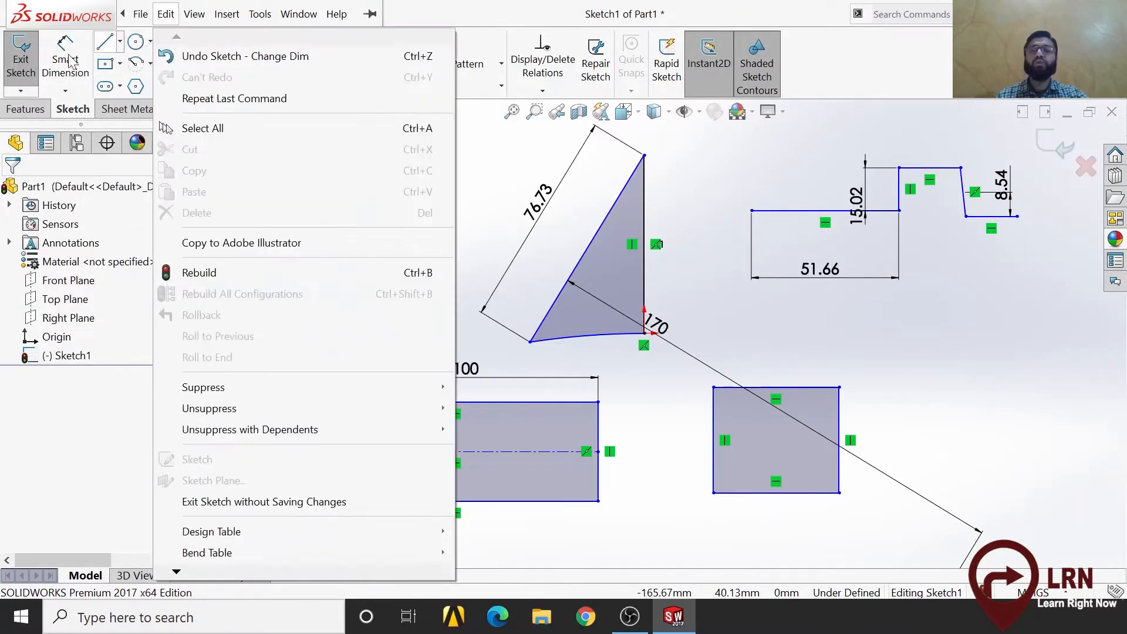
{"action": "left_click", "coordinate": [517, 159]}
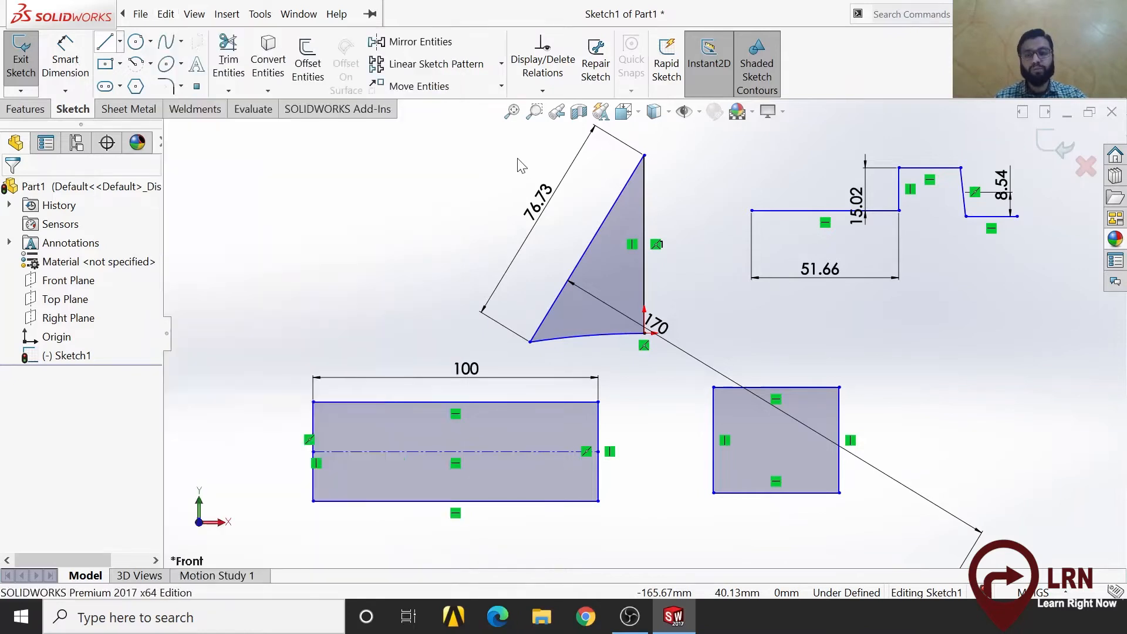
Step: Sketch two center circles: one about 20 mm in radius above the 100 mm rectangle, one about 12 mm in radius on its upper-right corner
{"action": "left_click", "coordinate": [151, 47]}
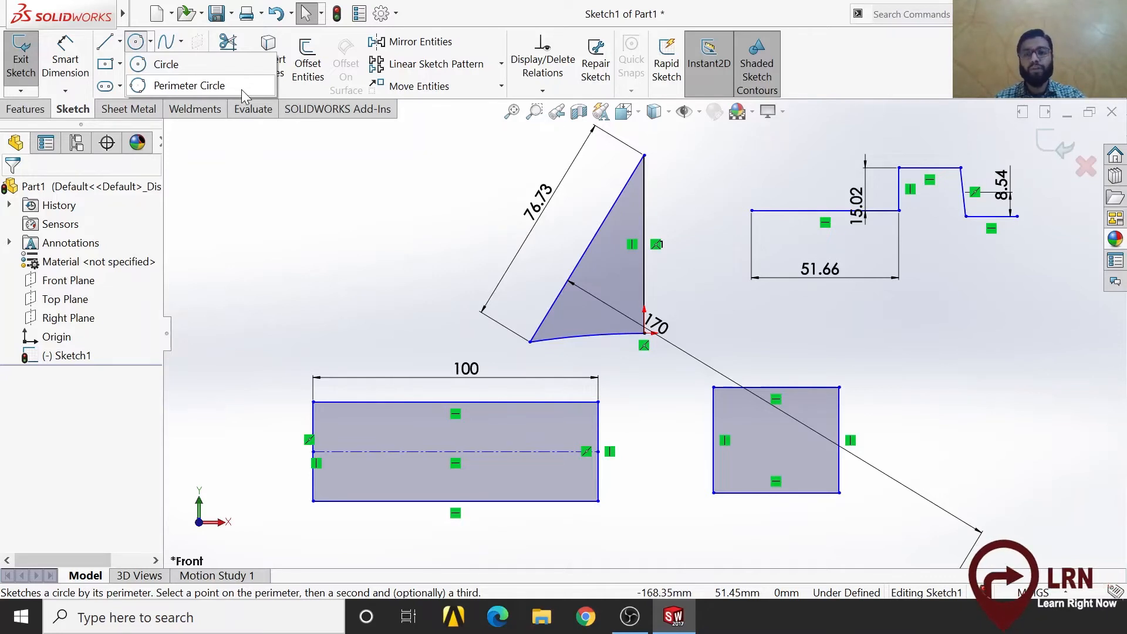
{"action": "left_click", "coordinate": [225, 72]}
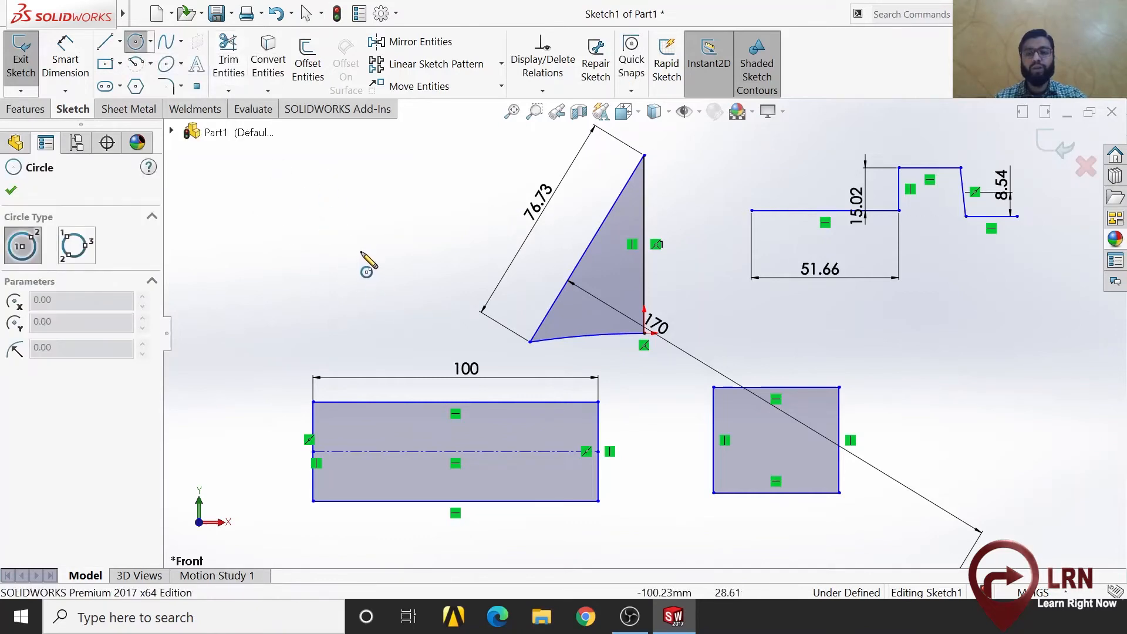
{"action": "left_click_drag", "start_coordinate": [300, 221], "coordinate": [340, 260]}
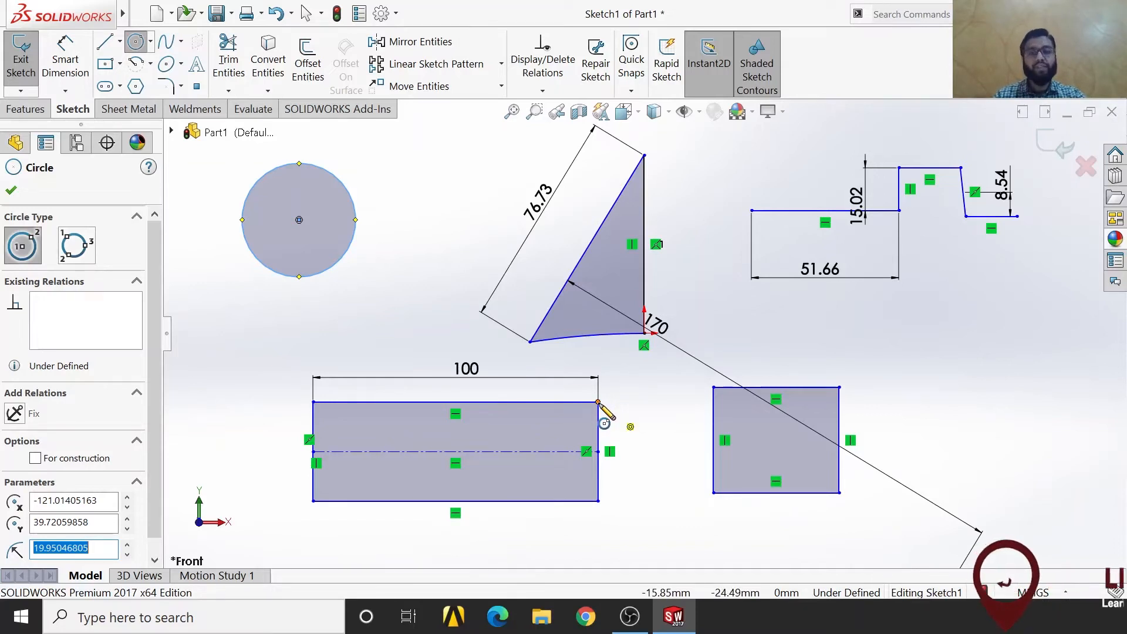
{"action": "left_click", "coordinate": [597, 402]}
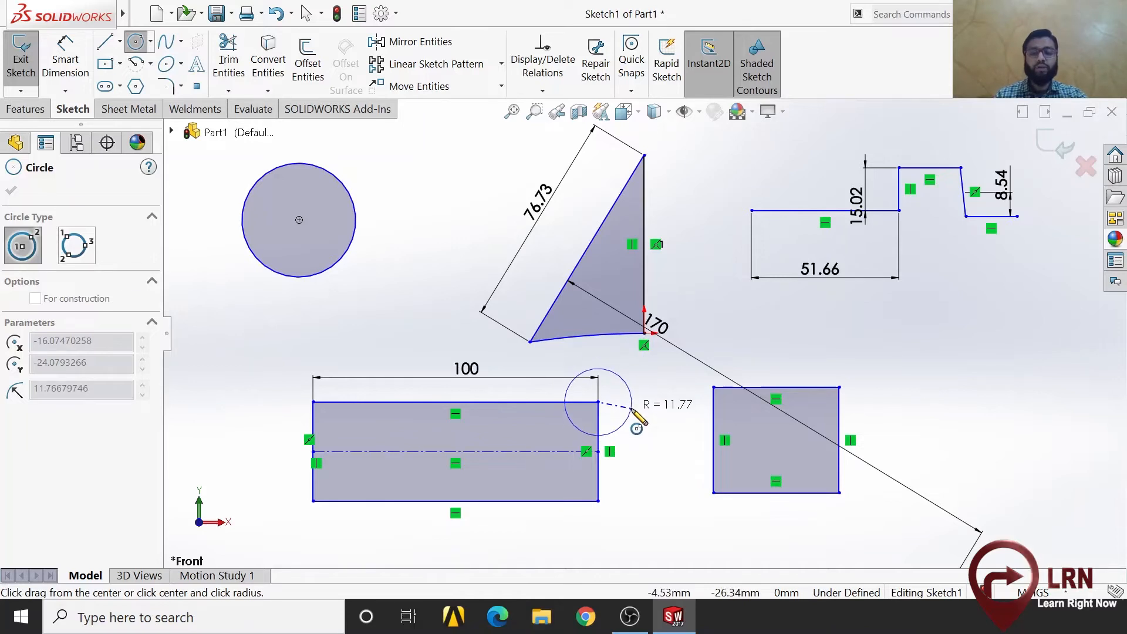
{"action": "left_click", "coordinate": [632, 409]}
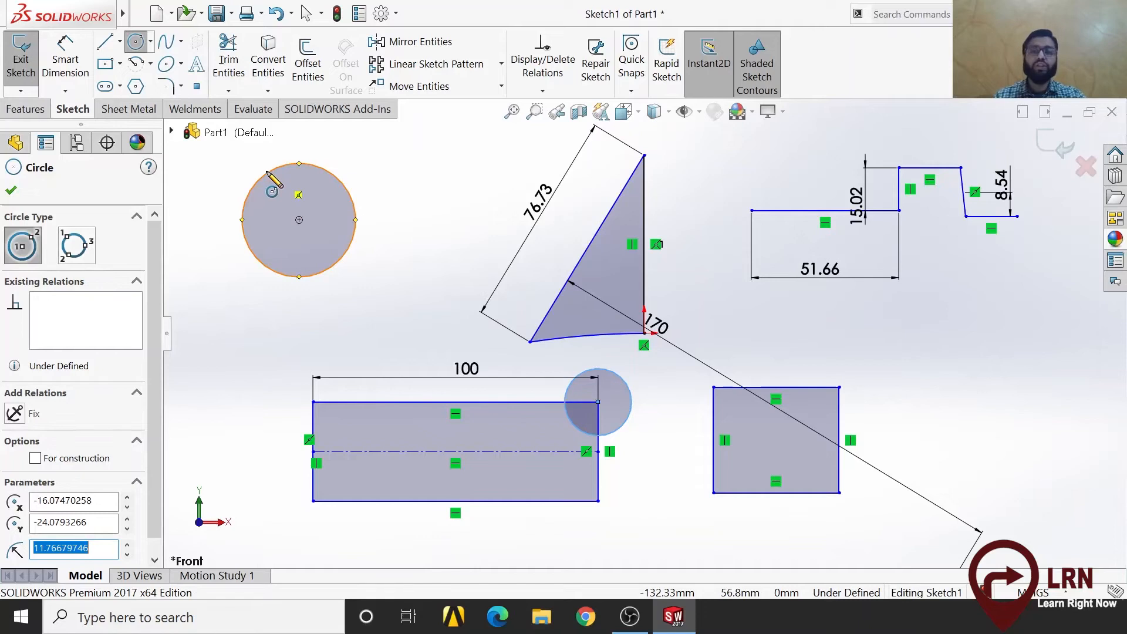
Step: Dimension the diameter of the free-standing circle above the rectangle and set it to 50 mm
{"action": "left_click", "coordinate": [78, 61]}
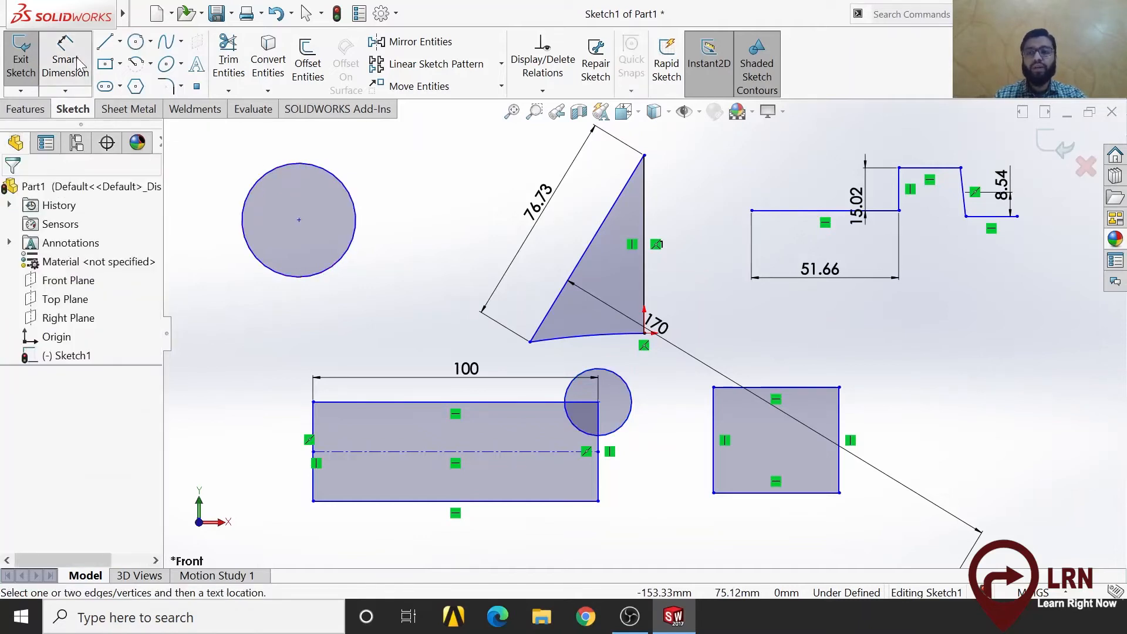
{"action": "left_click", "coordinate": [338, 179]}
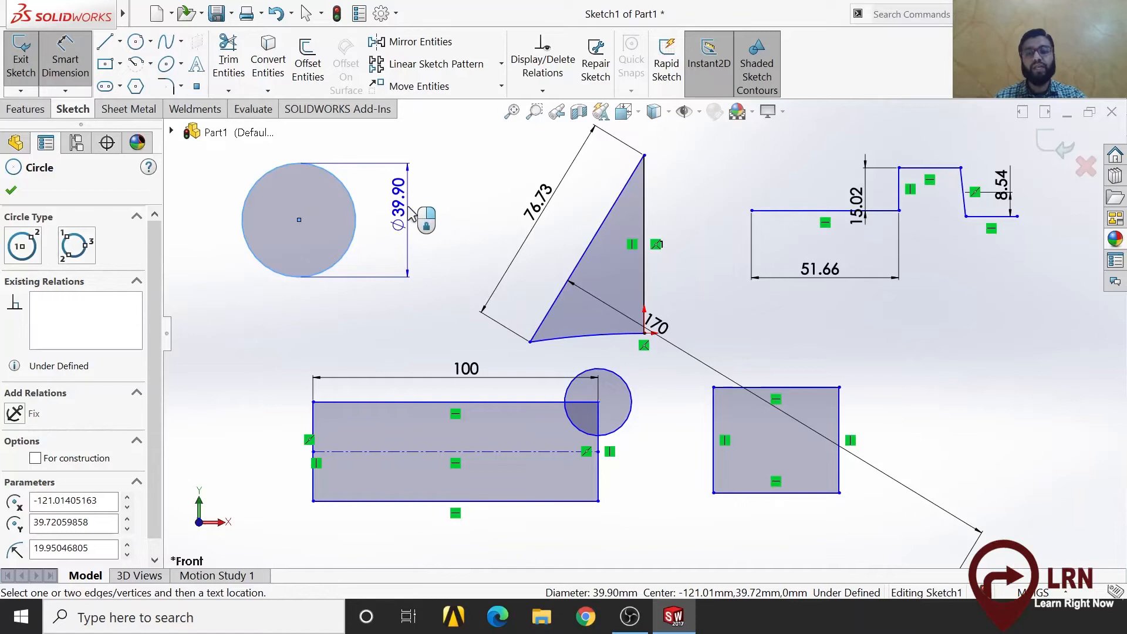
{"action": "left_click", "coordinate": [411, 214]}
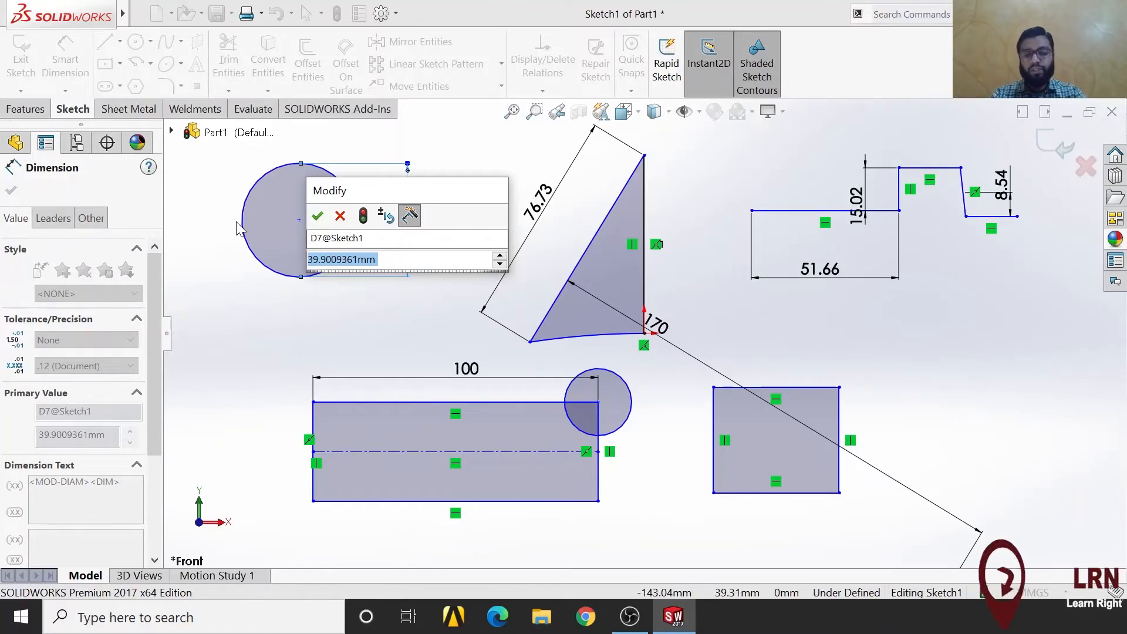
{"action": "type", "text": "50"}
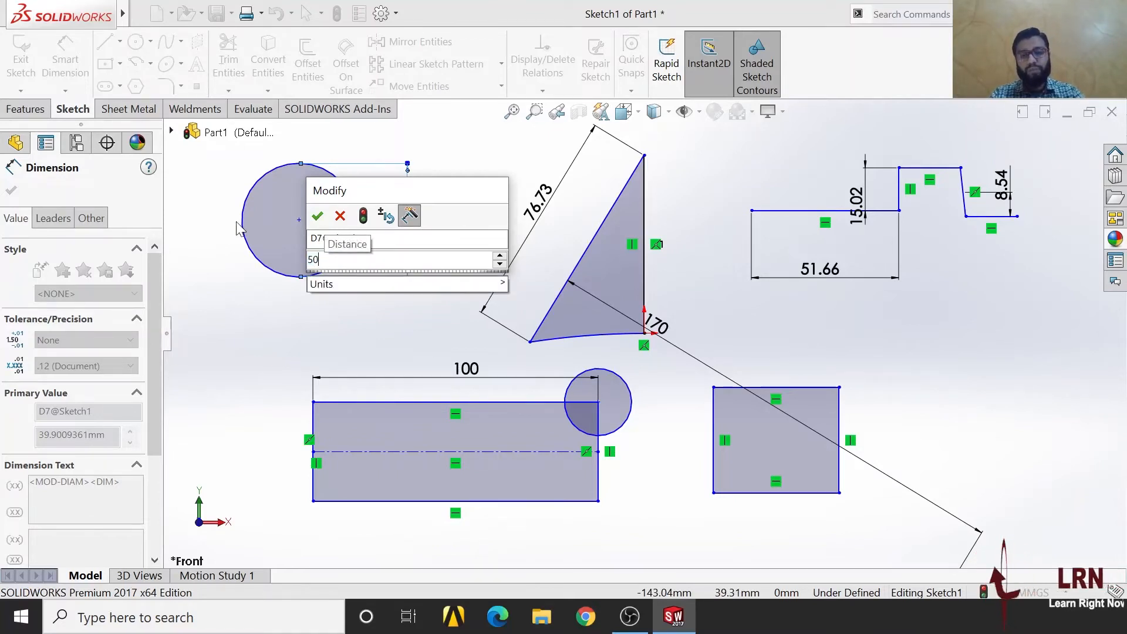
{"action": "key", "text": "Return"}
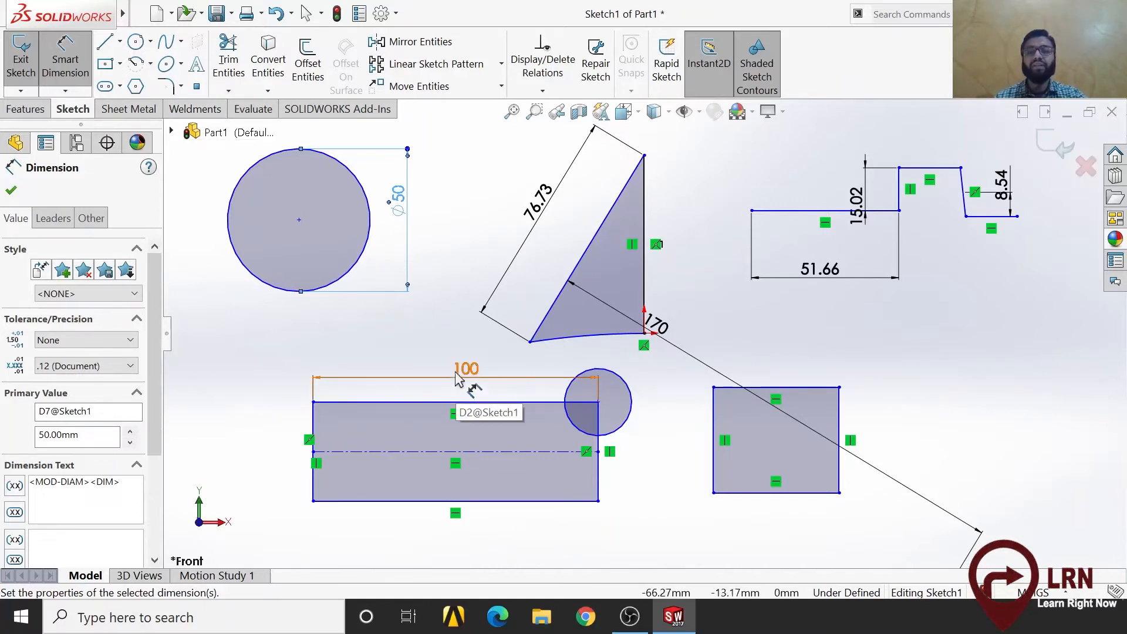
Step: Sketch a three-point perimeter circle about 13.5 mm in radius between the 50 mm circle and the triangular profile
{"action": "left_click", "coordinate": [150, 42]}
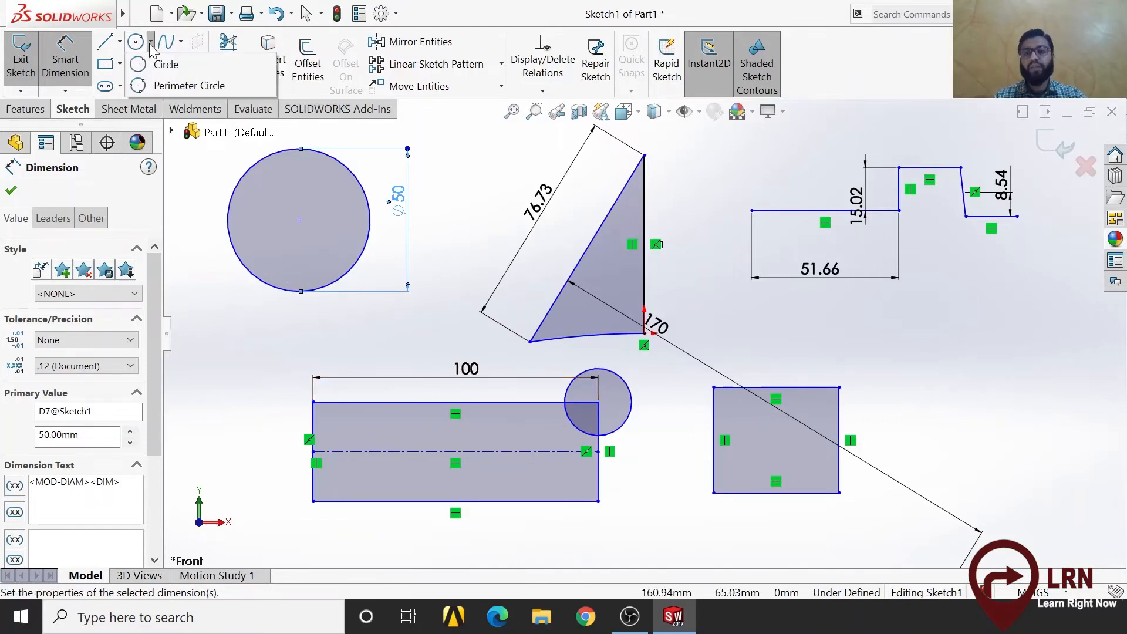
{"action": "left_click", "coordinate": [215, 87]}
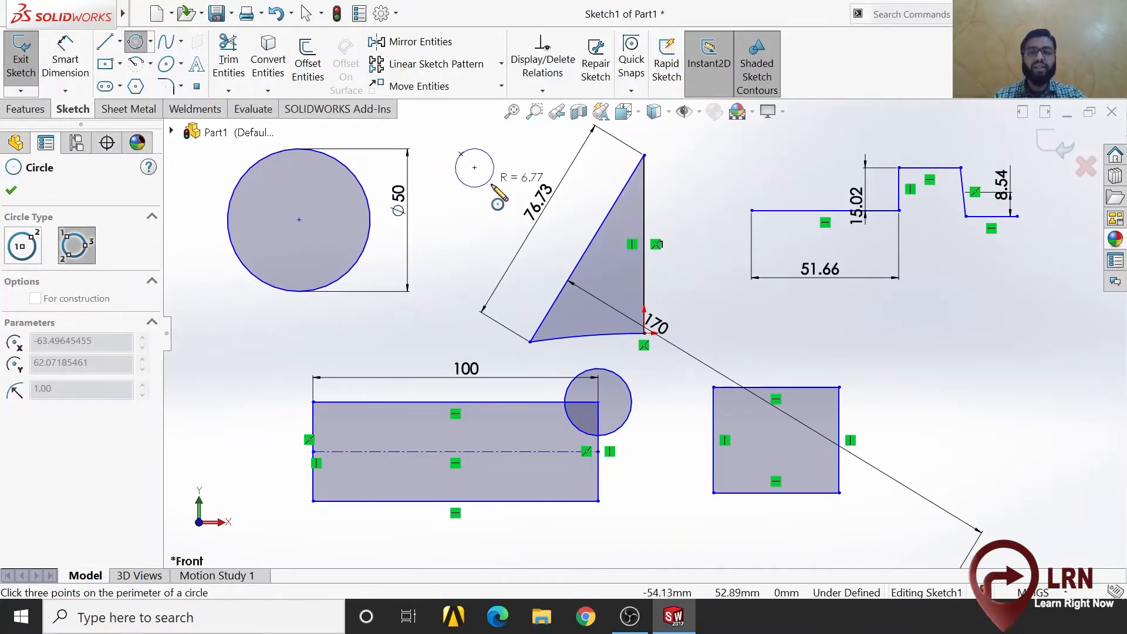
{"action": "left_click", "coordinate": [470, 144]}
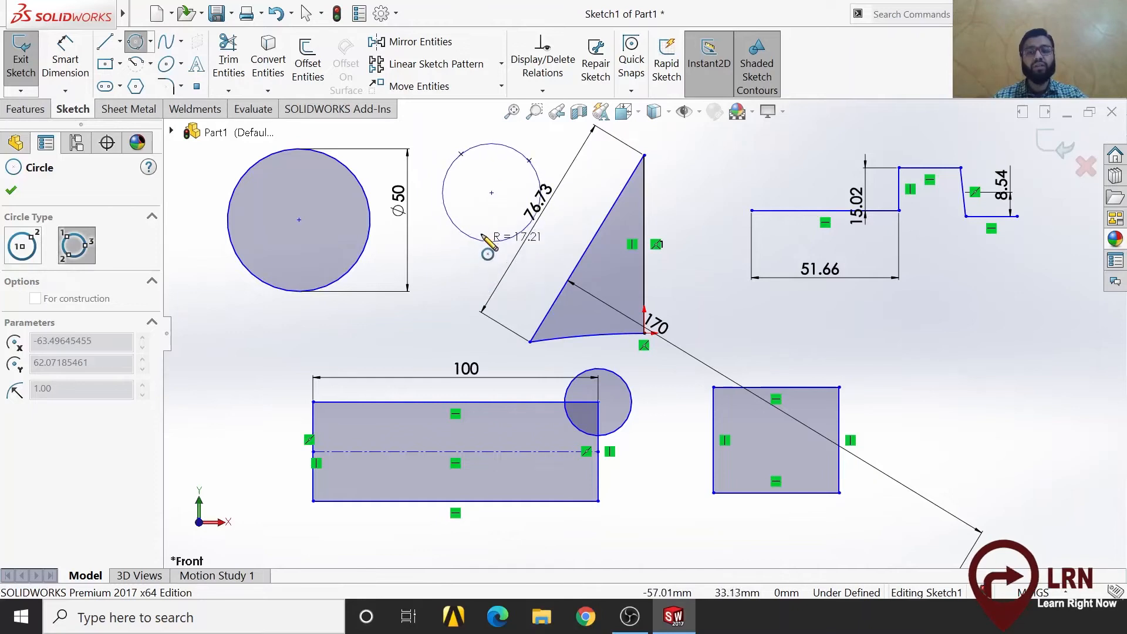
{"action": "left_click", "coordinate": [480, 210]}
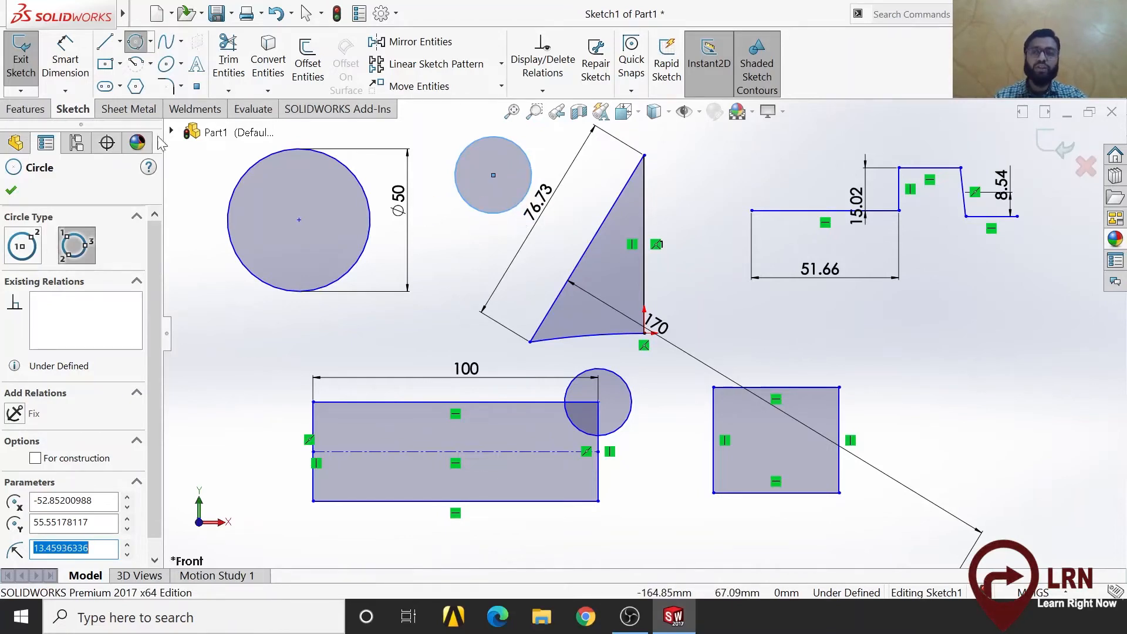
Step: Dimension the perimeter circle's diameter and set it to 30 mm
{"action": "left_click", "coordinate": [70, 74]}
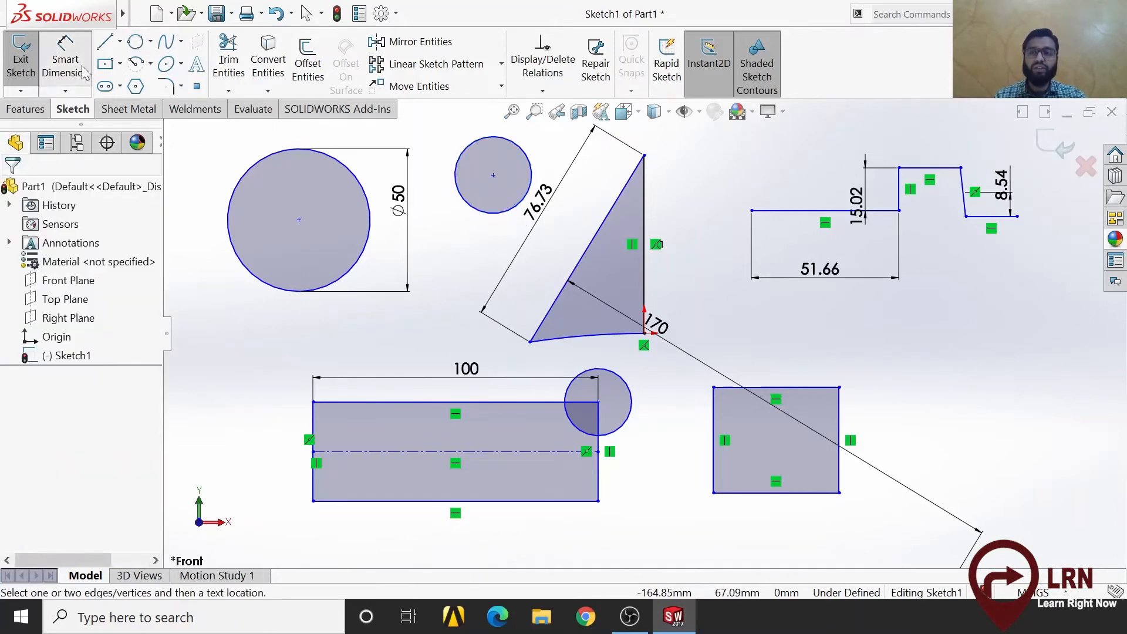
{"action": "left_click", "coordinate": [477, 214]}
{"action": "left_click", "coordinate": [441, 299]}
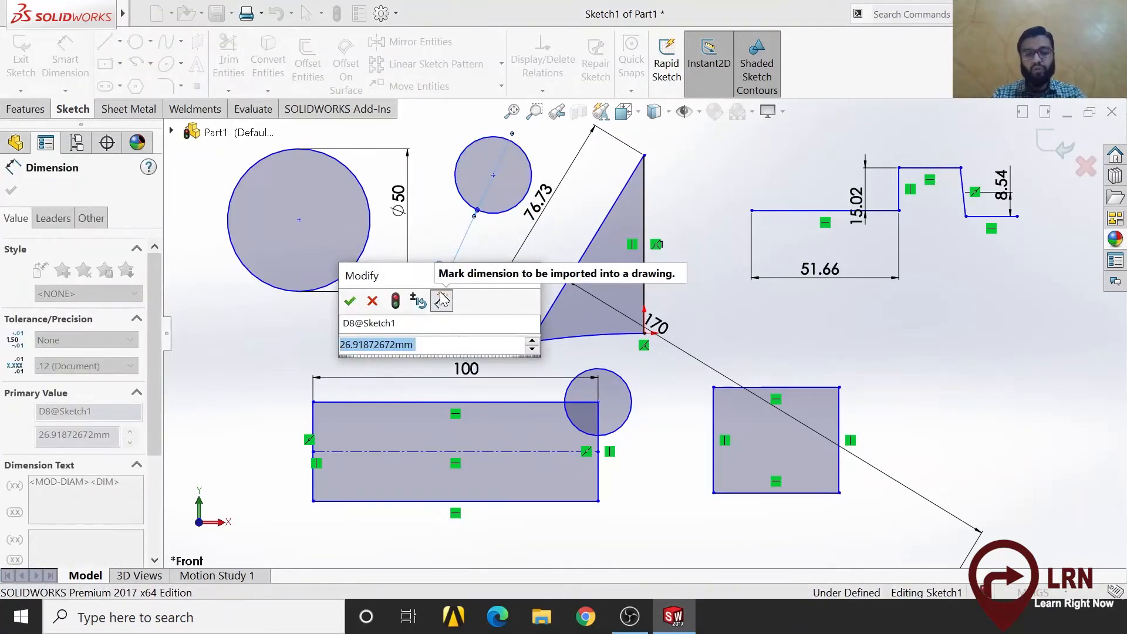
{"action": "type", "text": "30"}
{"action": "key", "text": "Return"}
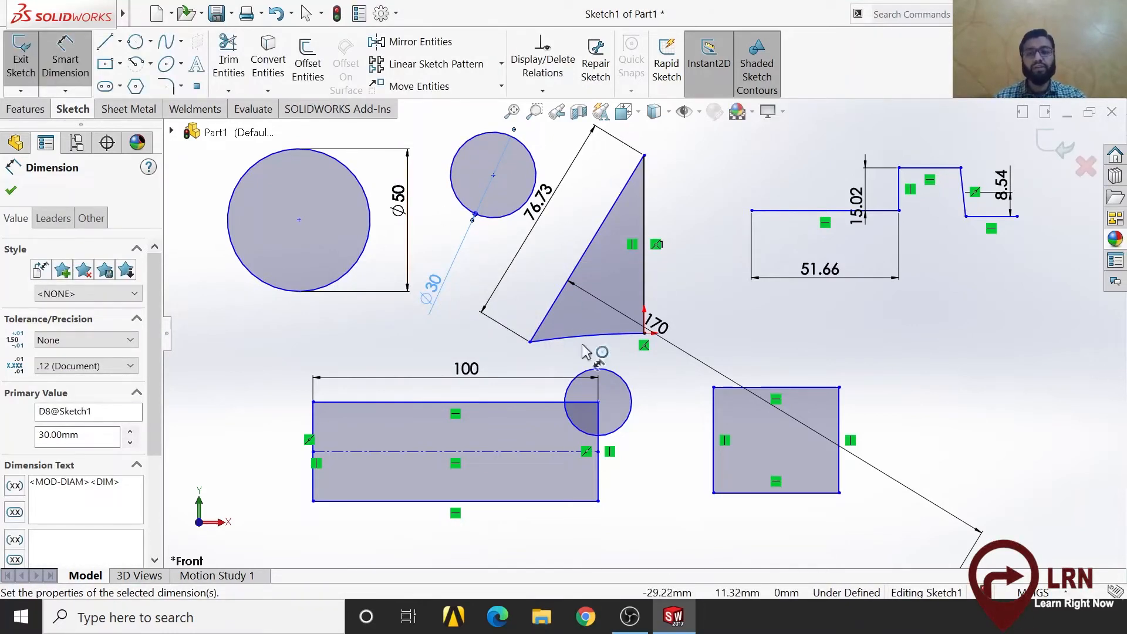
{"action": "key", "text": "Escape"}
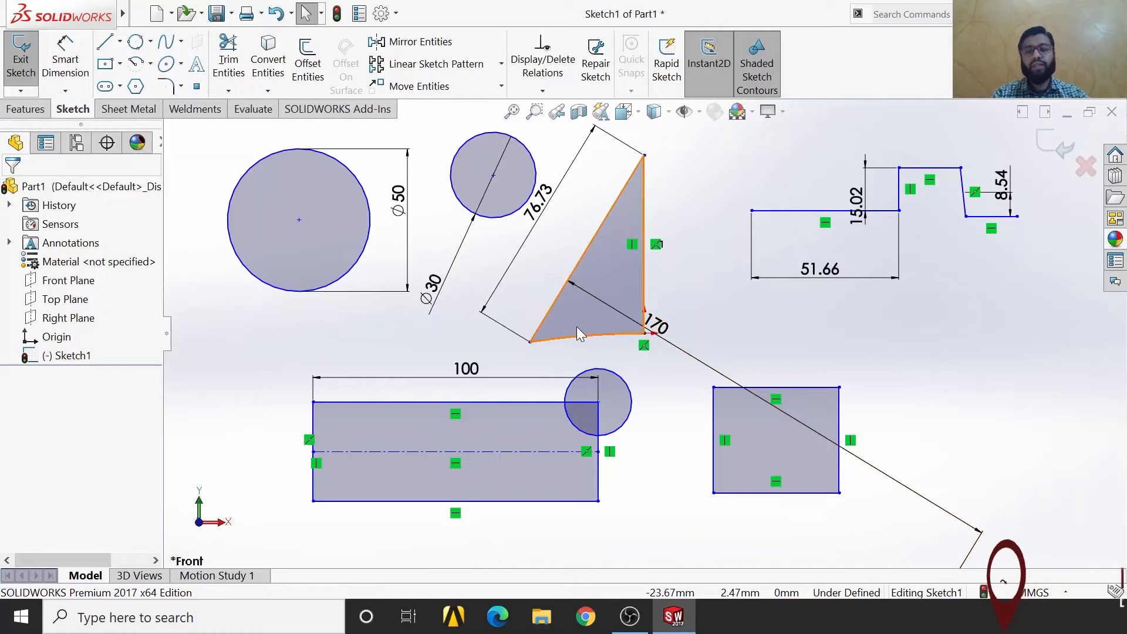
Step: Sketch a horizontal midpoint line centred below the 30 mm circle, reaching the lower-left corner of the triangular profile
{"action": "left_click", "coordinate": [120, 42]}
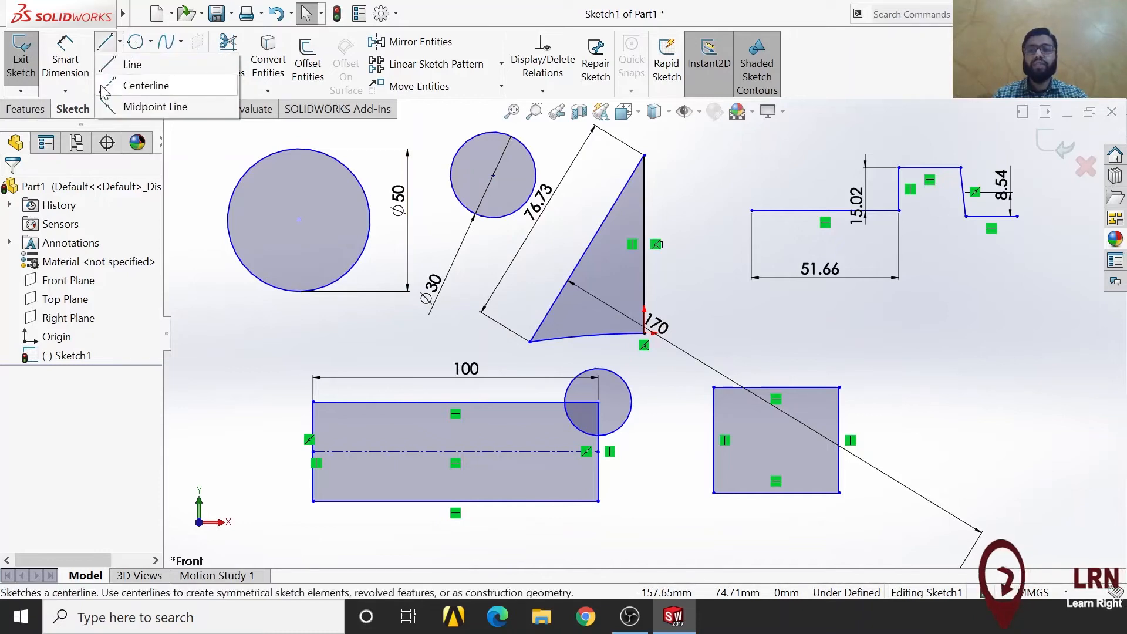
{"action": "left_click", "coordinate": [202, 110]}
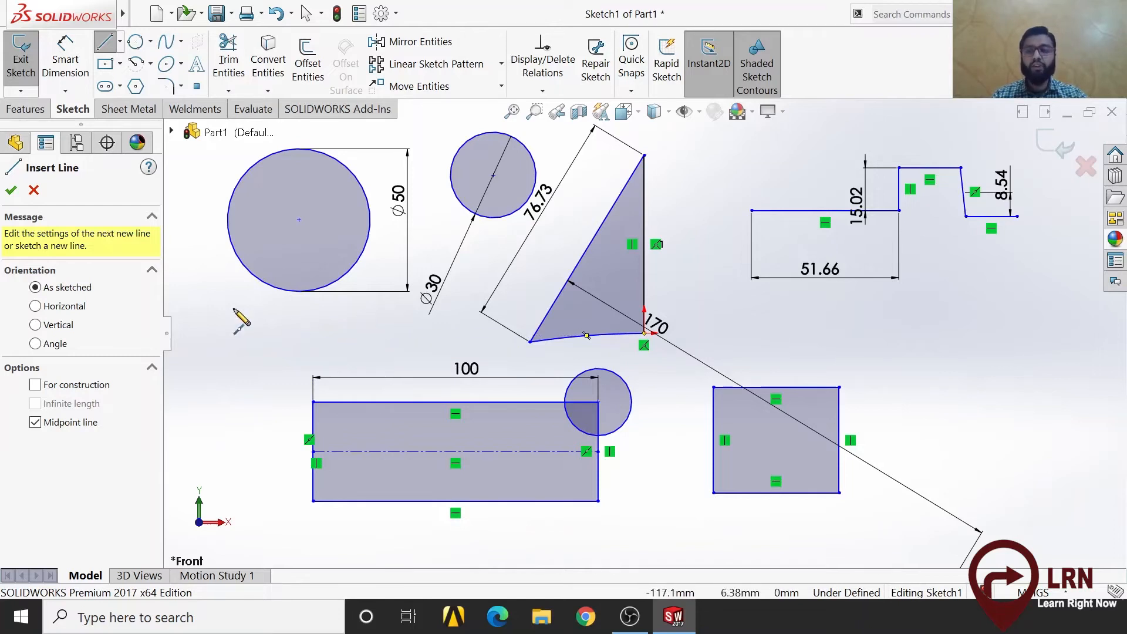
{"action": "left_click", "coordinate": [398, 341]}
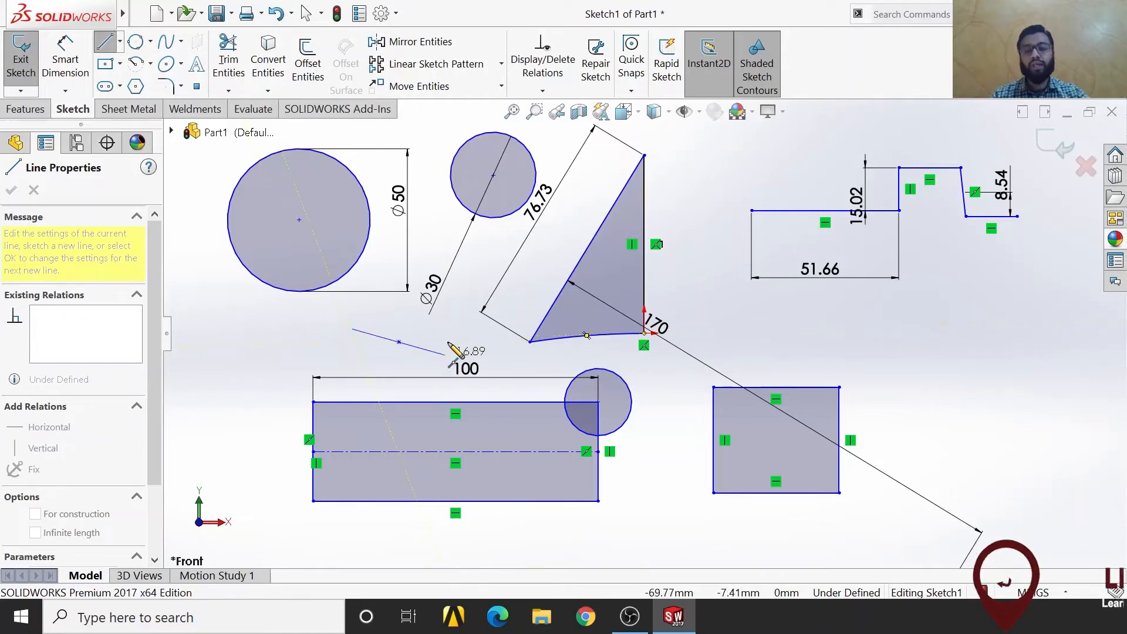
{"action": "left_click", "coordinate": [282, 341]}
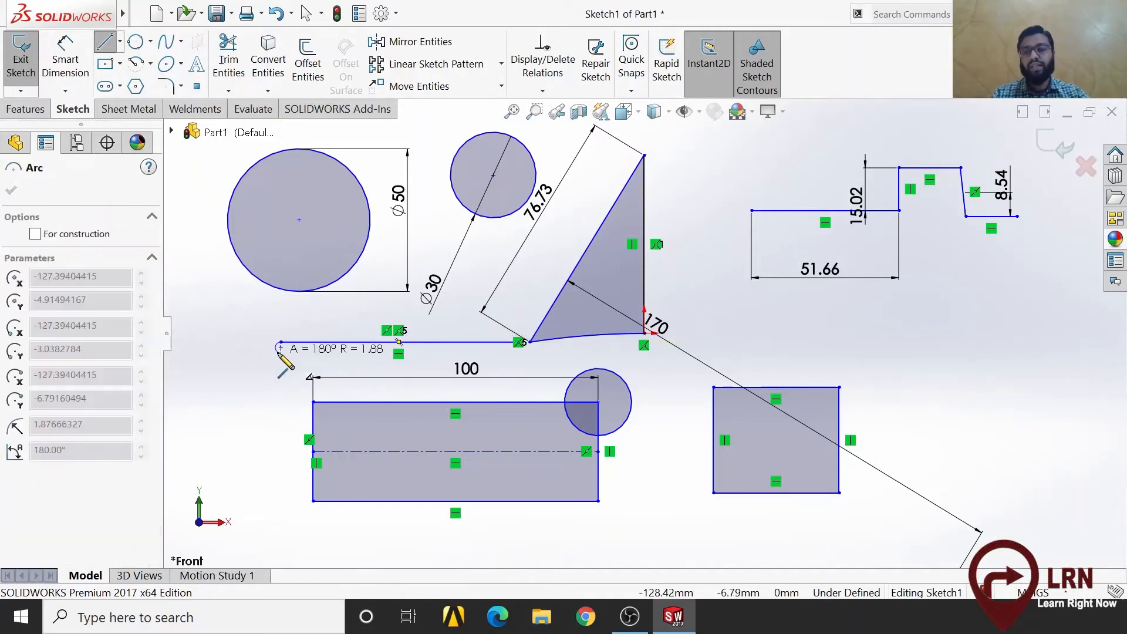
{"action": "key", "text": "Escape"}
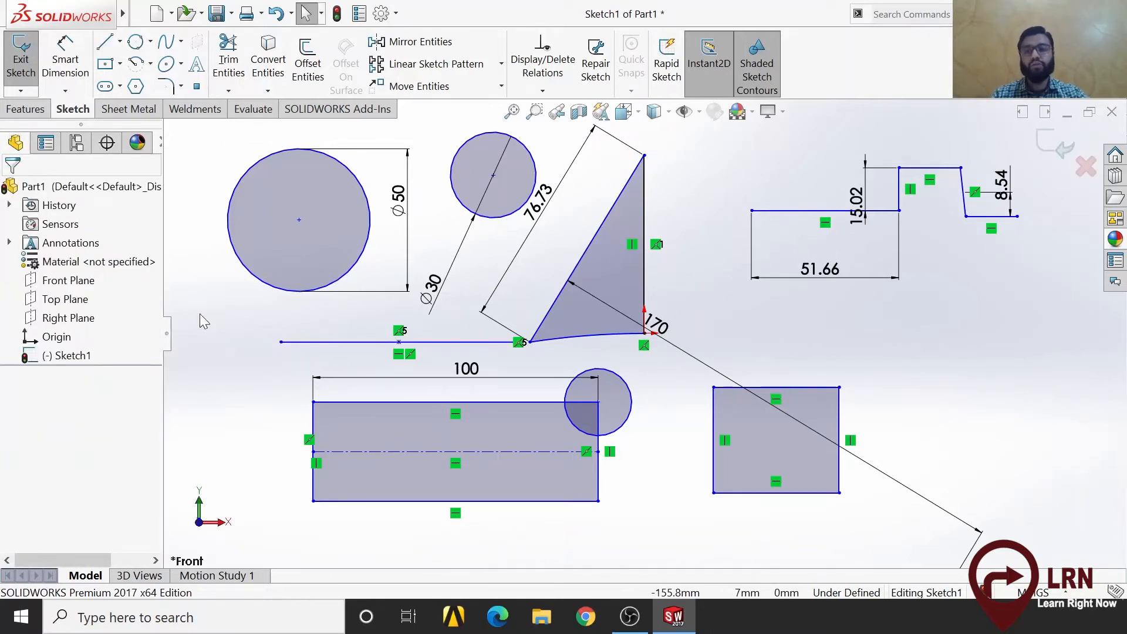
{"action": "left_click", "coordinate": [140, 14]}
{"action": "left_click", "coordinate": [450, 221]}
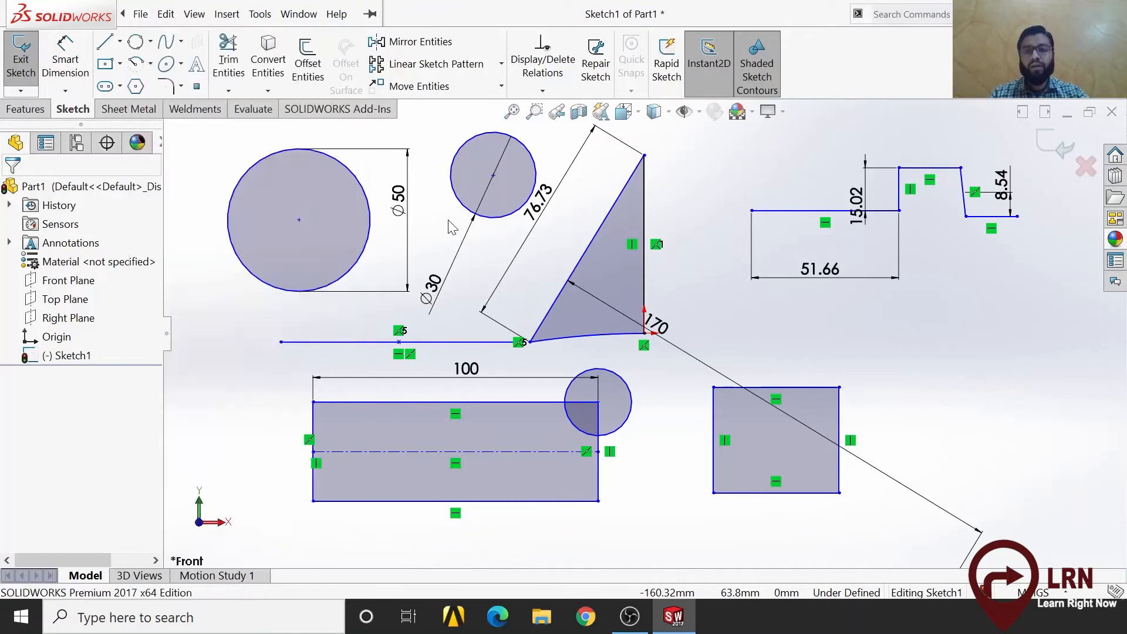
Step: Sketch a long, wavy open spline from below the 50 mm circle, across the triangular profile, to the area below the stepped line
{"action": "left_click", "coordinate": [168, 44]}
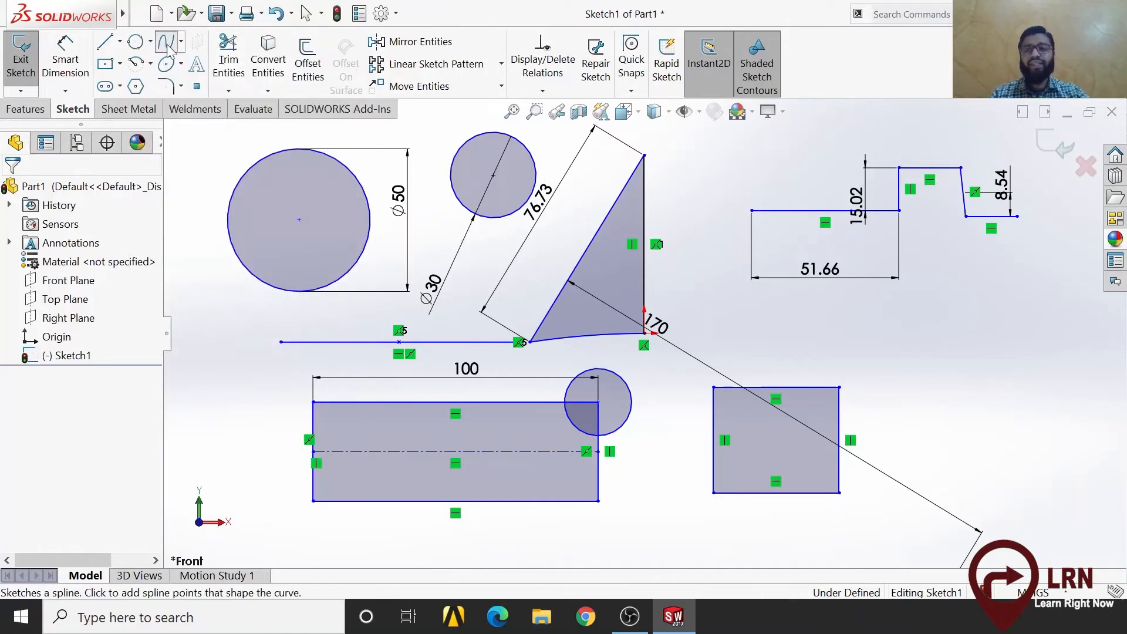
{"action": "left_click", "coordinate": [234, 353]}
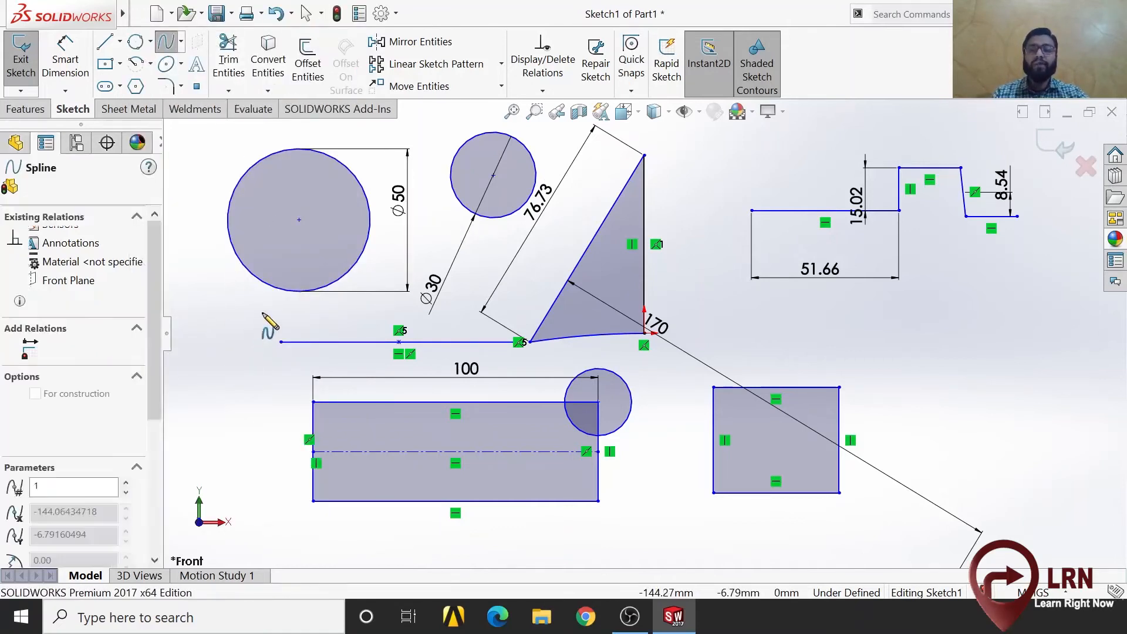
{"action": "left_click", "coordinate": [347, 305]}
{"action": "left_click", "coordinate": [423, 386]}
{"action": "left_click", "coordinate": [573, 352]}
{"action": "left_click", "coordinate": [706, 210]}
{"action": "left_click", "coordinate": [708, 315]}
{"action": "left_click", "coordinate": [637, 452]}
{"action": "left_click", "coordinate": [849, 339]}
{"action": "left_click", "coordinate": [970, 323]}
{"action": "left_click", "coordinate": [978, 401]}
Step: Sketch a second open spline from below the stepped line to the upper-left corner of the small right-hand rectangle
{"action": "left_click", "coordinate": [899, 291]}
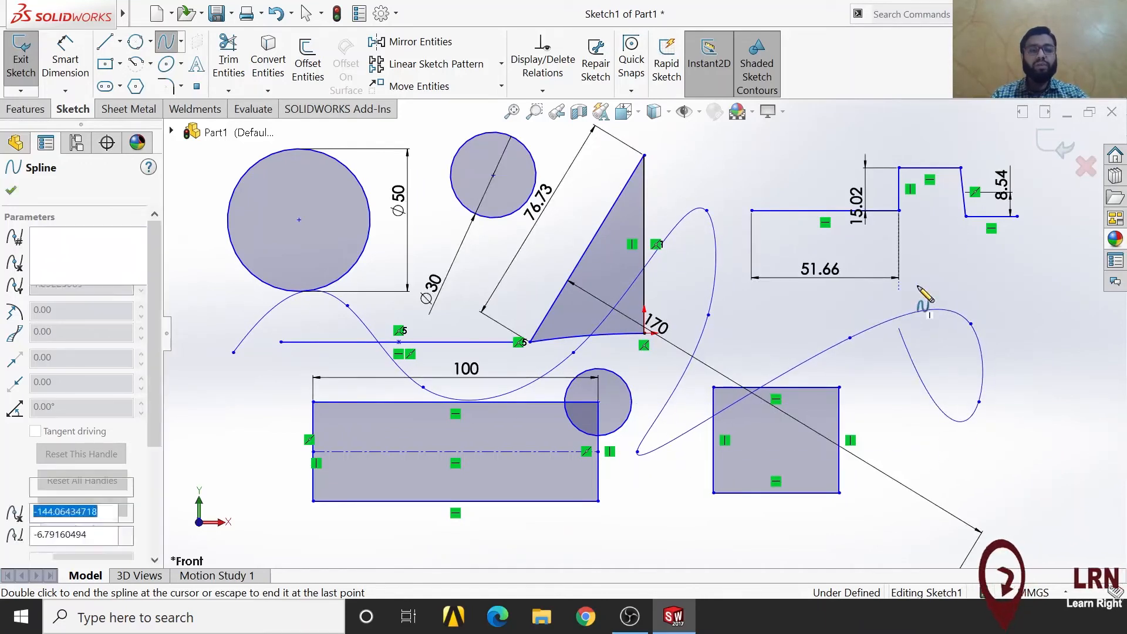
{"action": "left_click", "coordinate": [986, 250]}
{"action": "left_click", "coordinate": [975, 315]}
{"action": "left_click", "coordinate": [790, 352]}
{"action": "left_click", "coordinate": [771, 305]}
{"action": "left_click", "coordinate": [713, 386]}
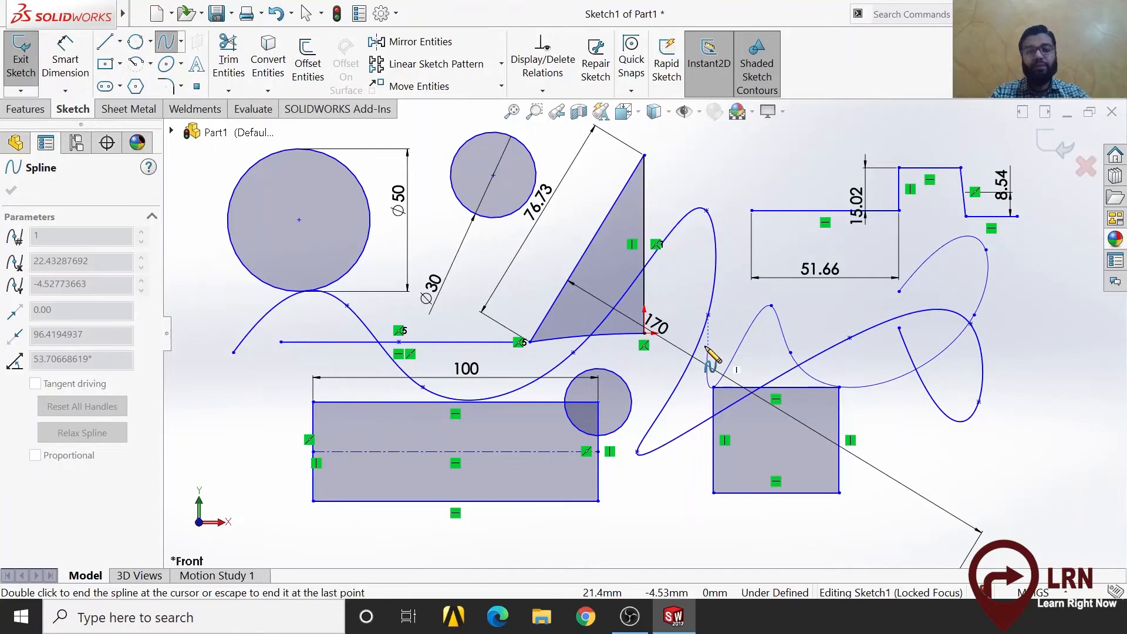
{"action": "key", "text": "Escape"}
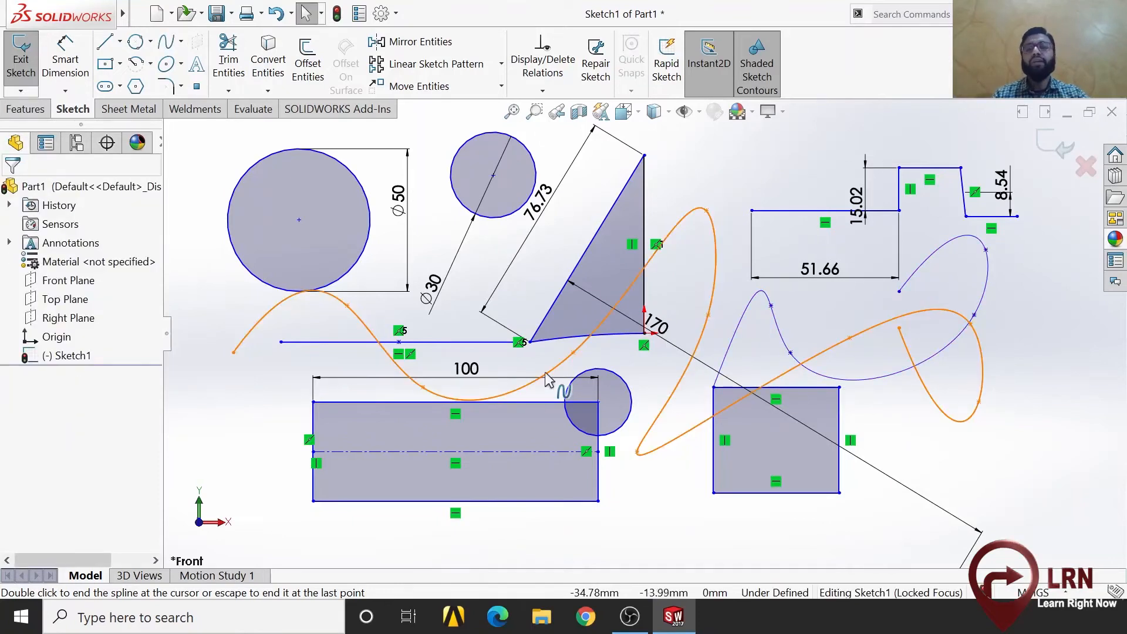
Step: Sketch a closed five-point spline in the empty area above and to the left of the existing sketch geometry
{"action": "left_click", "coordinate": [166, 42]}
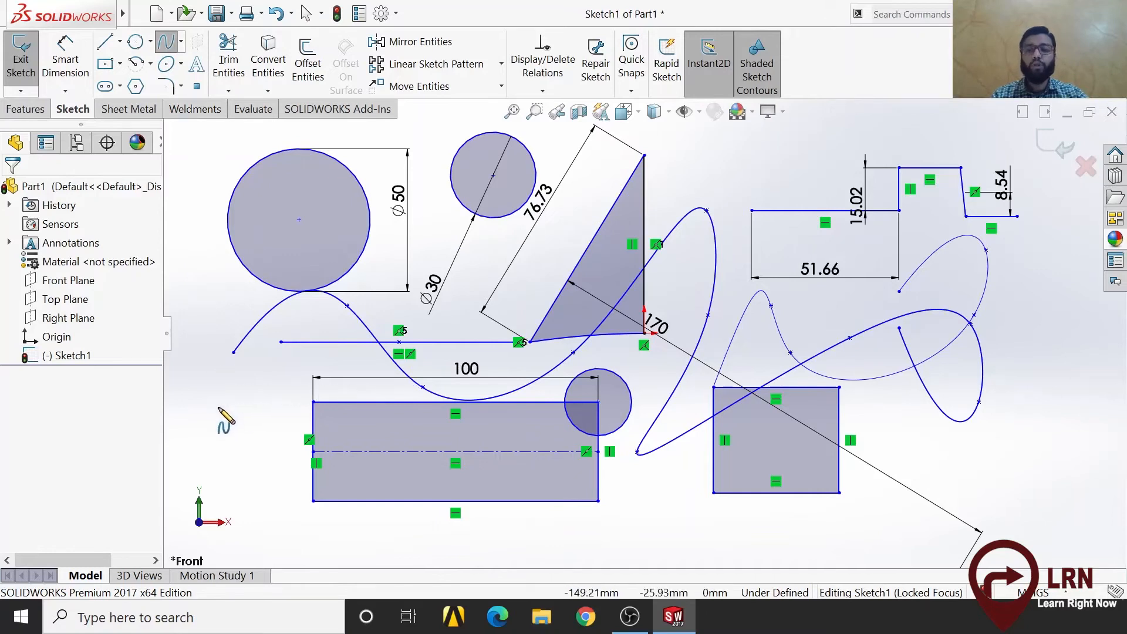
{"action": "scroll", "coordinate": [559, 368], "scroll_direction": "up", "scroll_amount": 2}
{"action": "scroll", "coordinate": [582, 387], "scroll_direction": "down", "scroll_amount": 8}
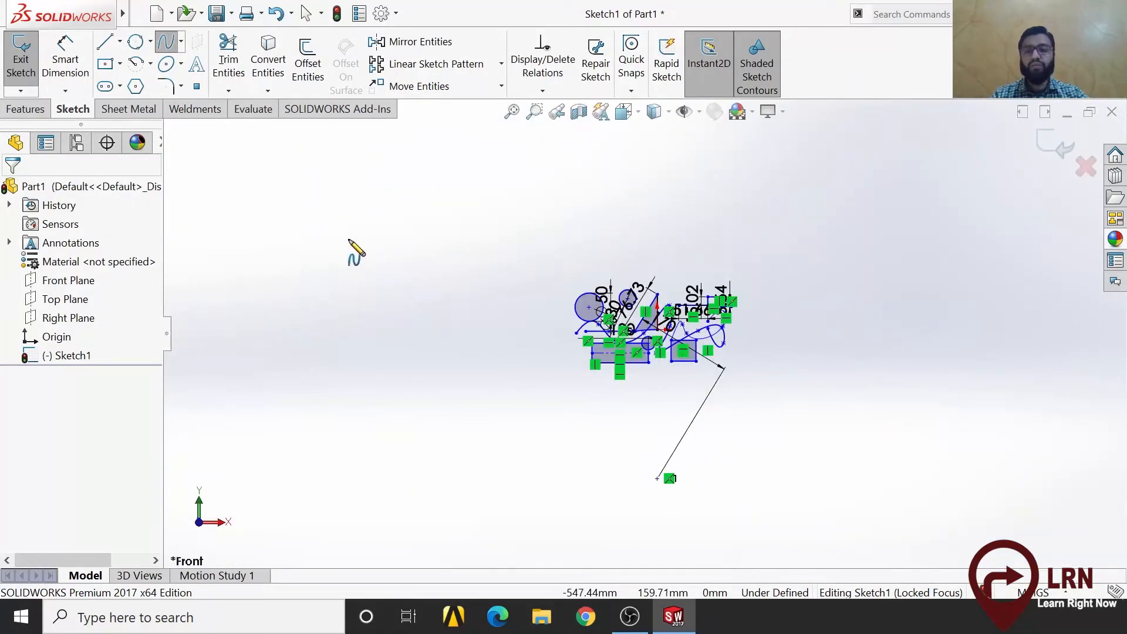
{"action": "left_click", "coordinate": [348, 239]}
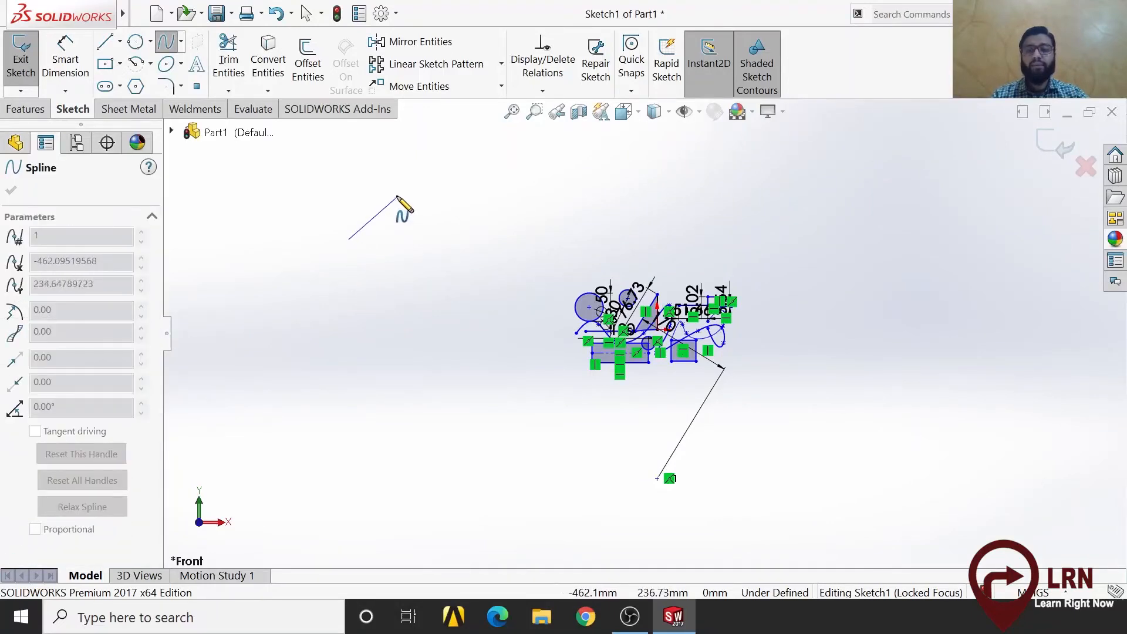
{"action": "left_click", "coordinate": [442, 183]}
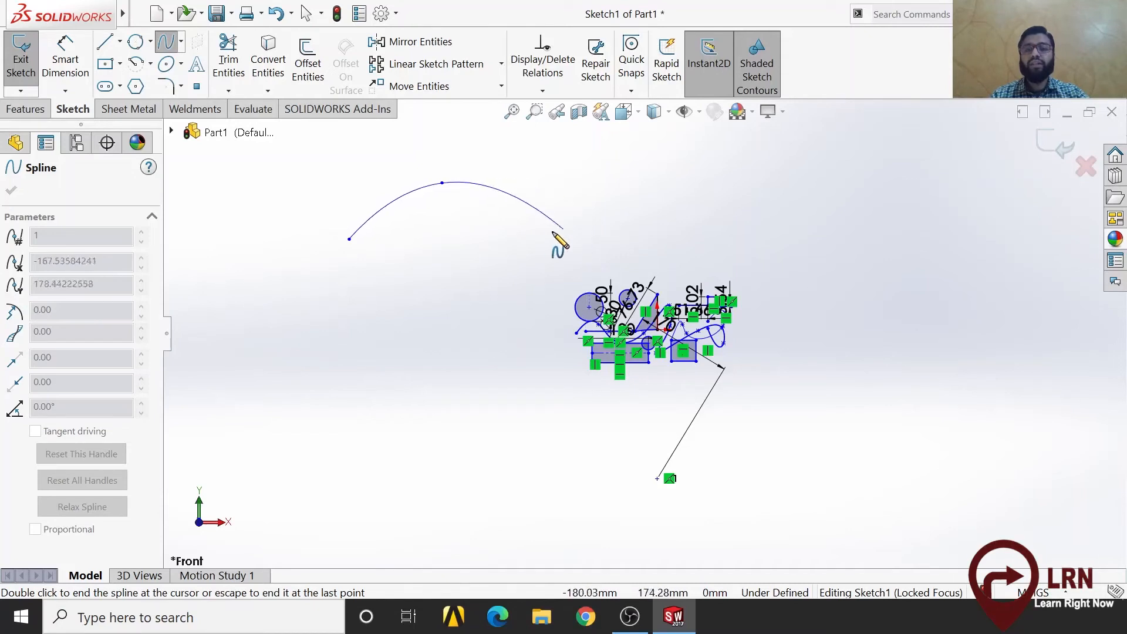
{"action": "left_click", "coordinate": [525, 234]}
{"action": "left_click", "coordinate": [633, 194]}
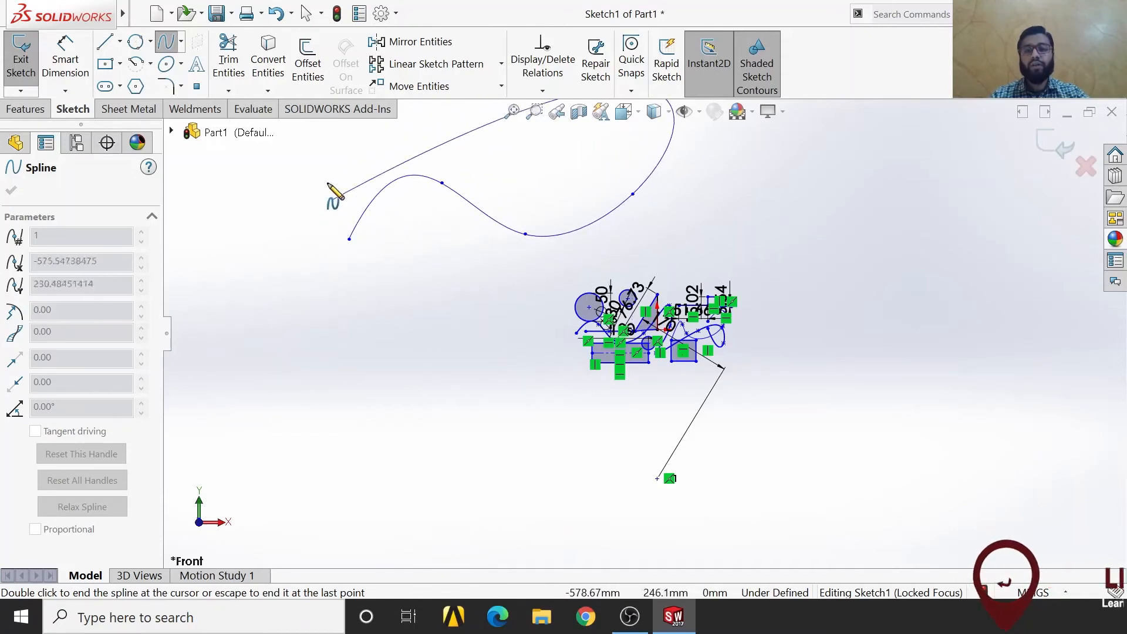
{"action": "left_click", "coordinate": [324, 165]}
{"action": "left_click", "coordinate": [349, 238]}
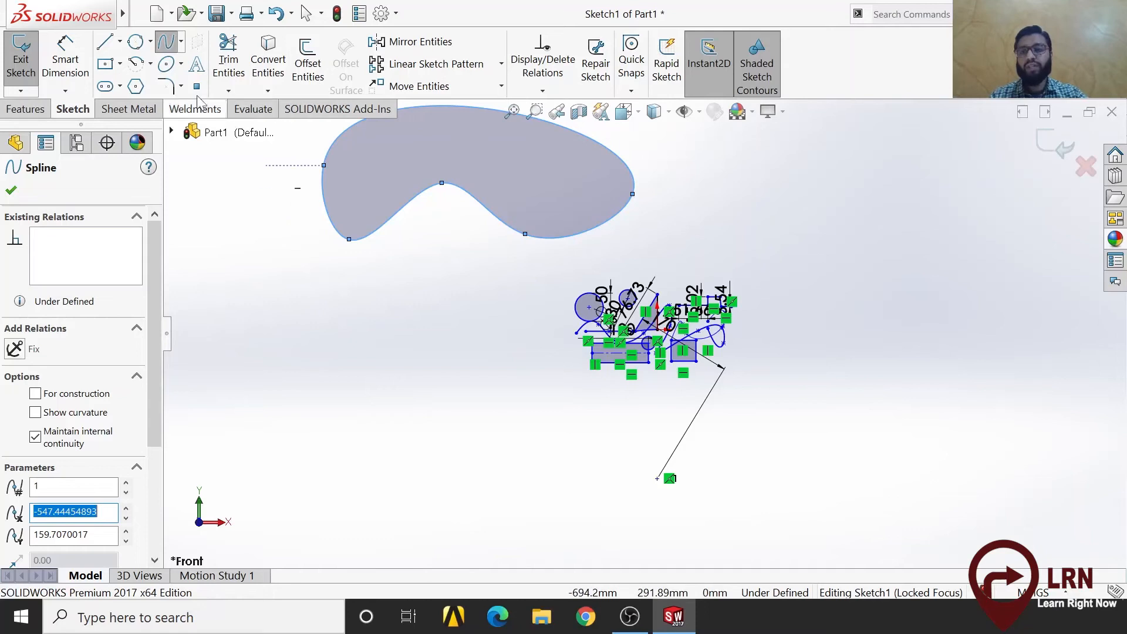
Step: Sketch a corner rectangle about 329 mm wide and 182 mm high below the closed spline
{"action": "left_click", "coordinate": [120, 65]}
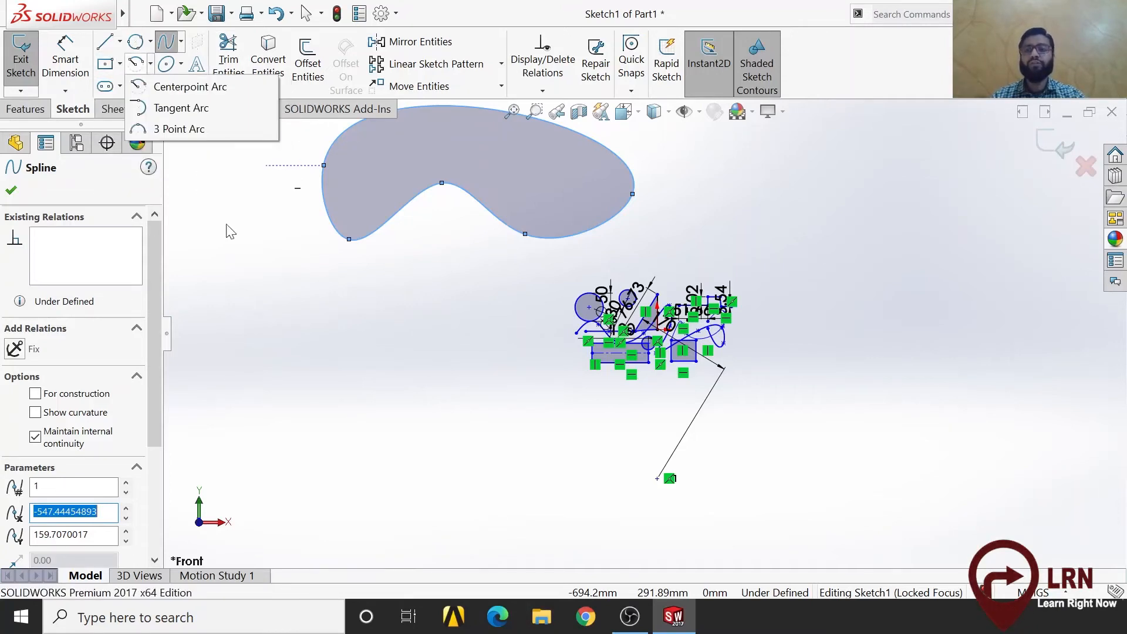
{"action": "left_click", "coordinate": [119, 61]}
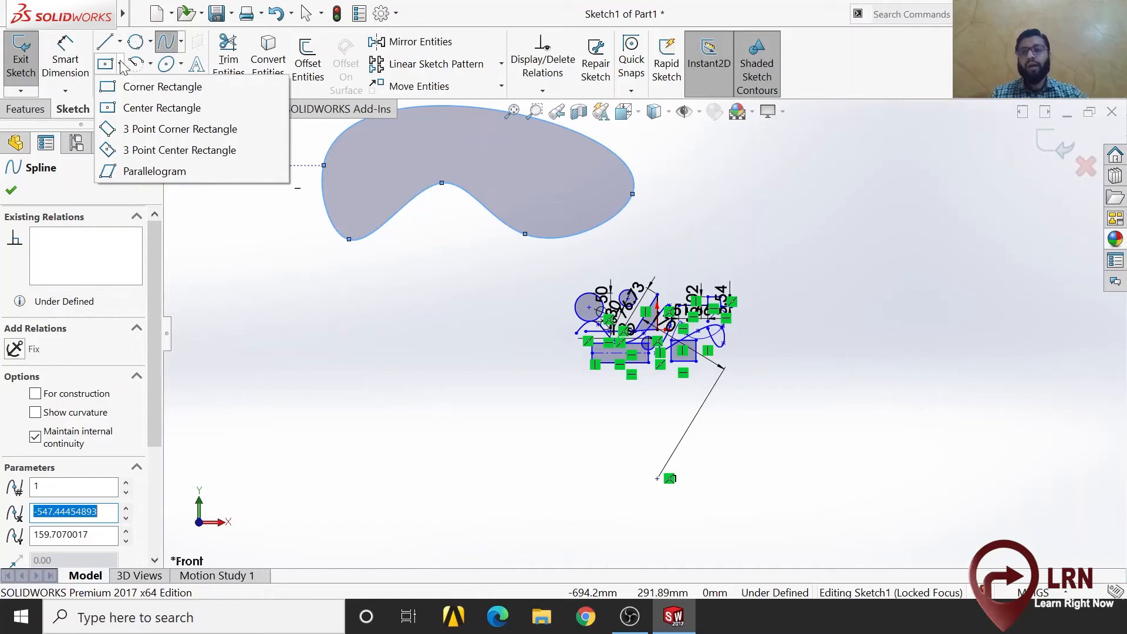
{"action": "key", "text": "Left"}
{"action": "key", "text": "Left"}
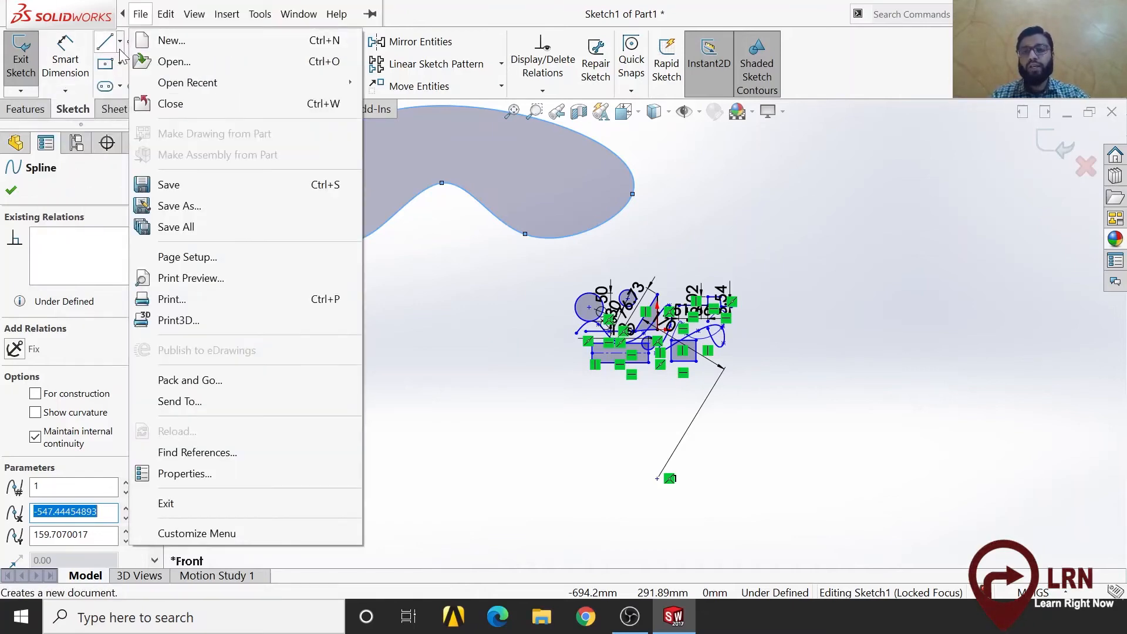
{"action": "key", "text": "Right"}
{"action": "key", "text": "Right"}
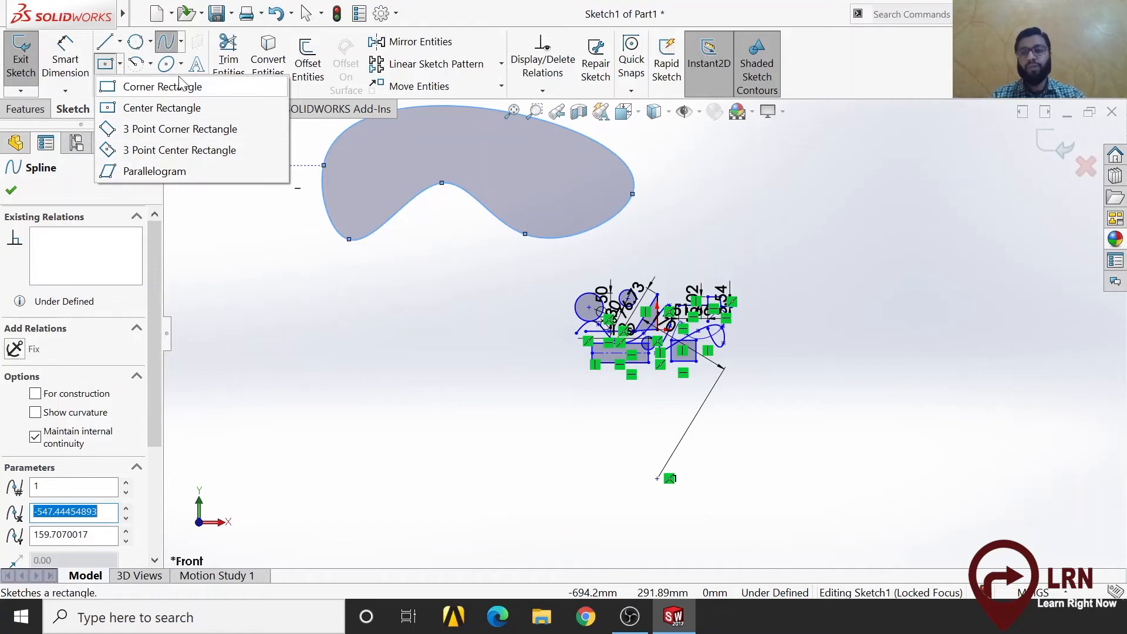
{"action": "left_click", "coordinate": [194, 88]}
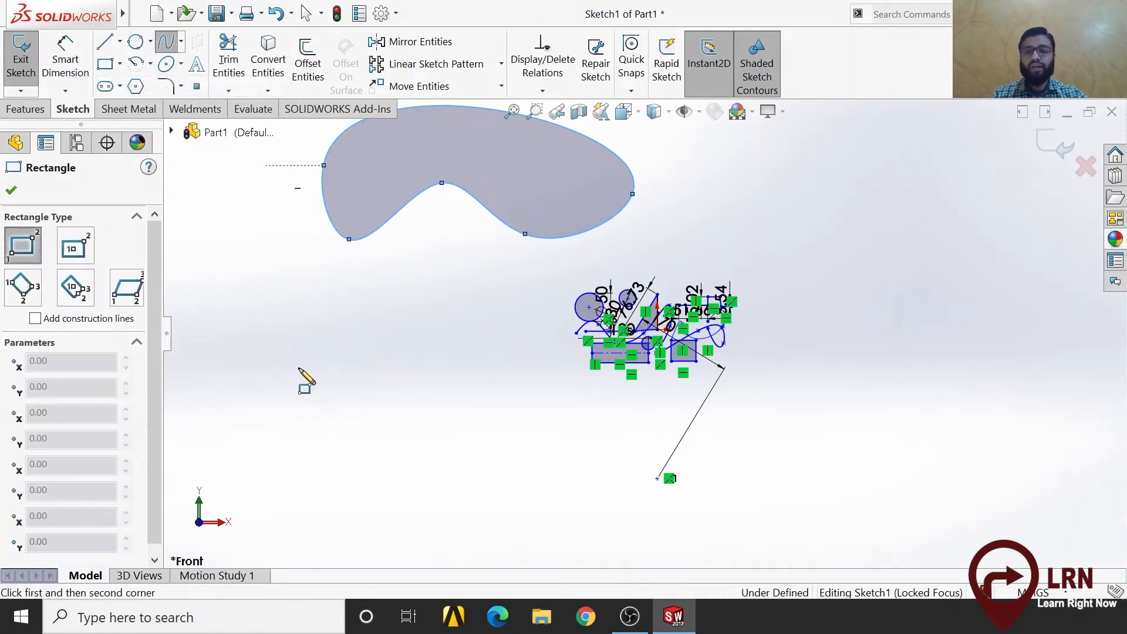
{"action": "left_click", "coordinate": [286, 318]}
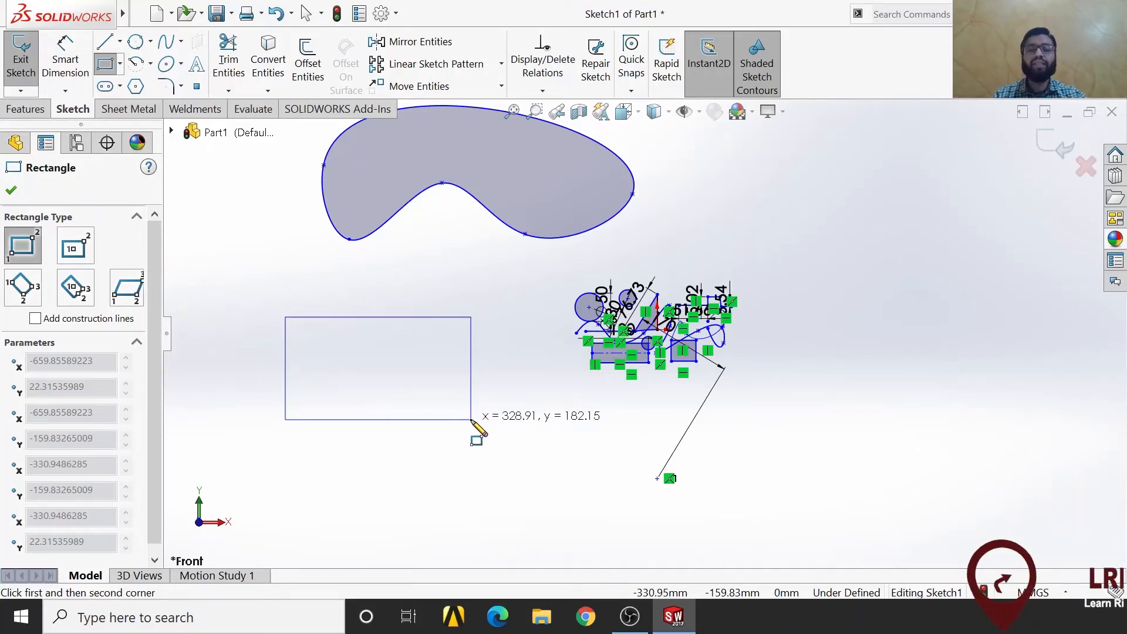
{"action": "left_click", "coordinate": [472, 420]}
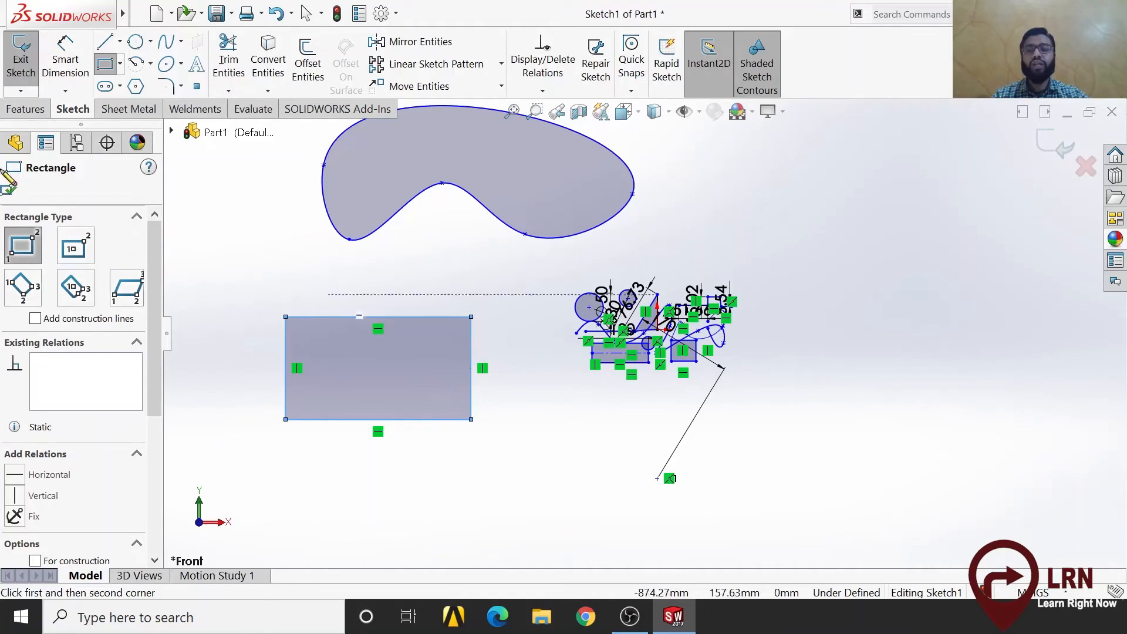
Step: Dimension the new corner rectangle to a width of 500 mm and a height of 200 mm
{"action": "left_click", "coordinate": [65, 65]}
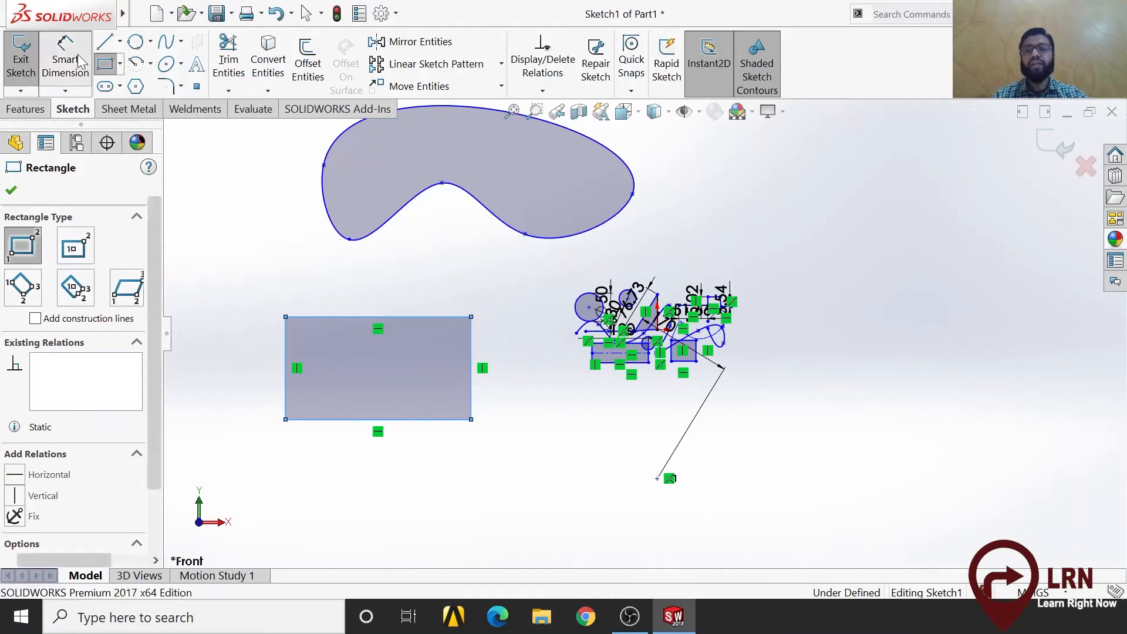
{"action": "left_click", "coordinate": [355, 316]}
{"action": "left_click", "coordinate": [446, 281]}
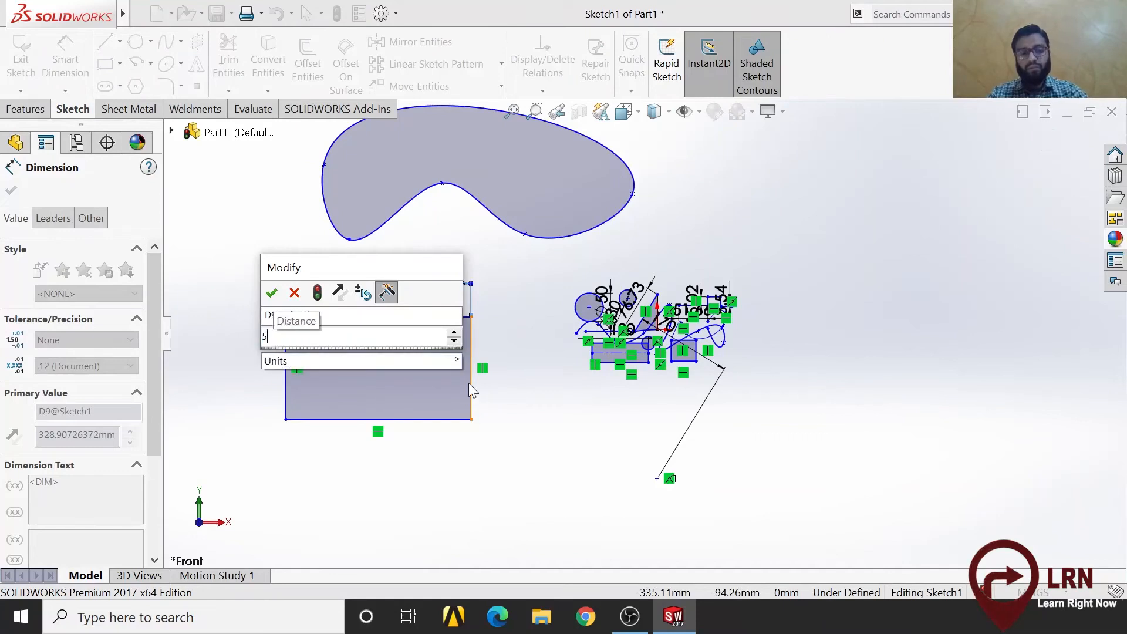
{"action": "key", "text": "Return"}
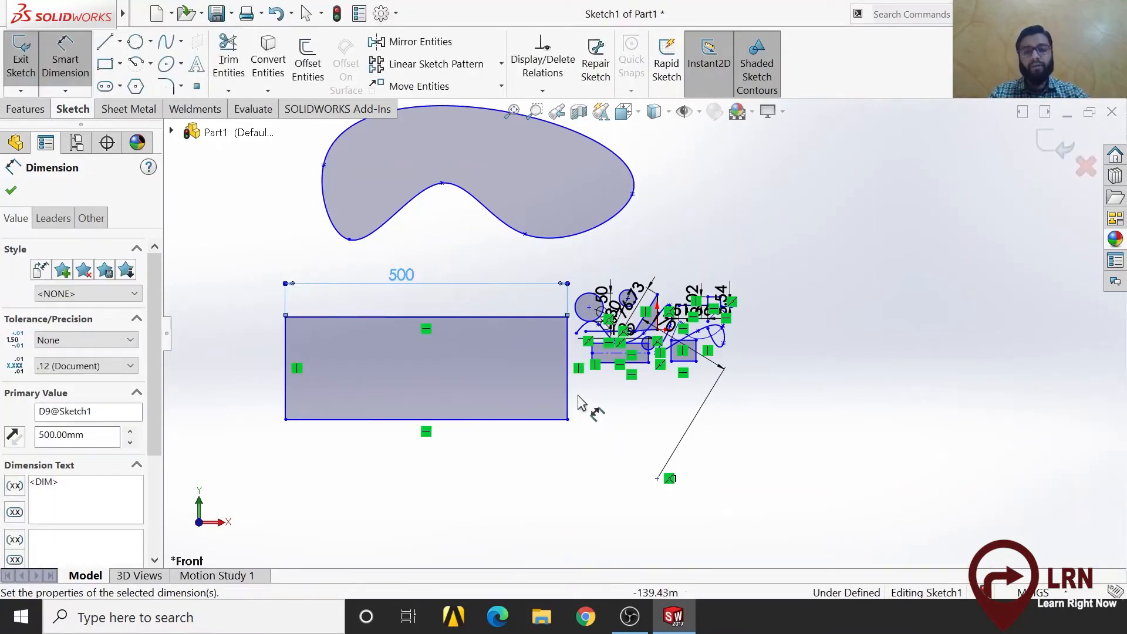
{"action": "left_click", "coordinate": [568, 393]}
{"action": "left_click", "coordinate": [604, 410]}
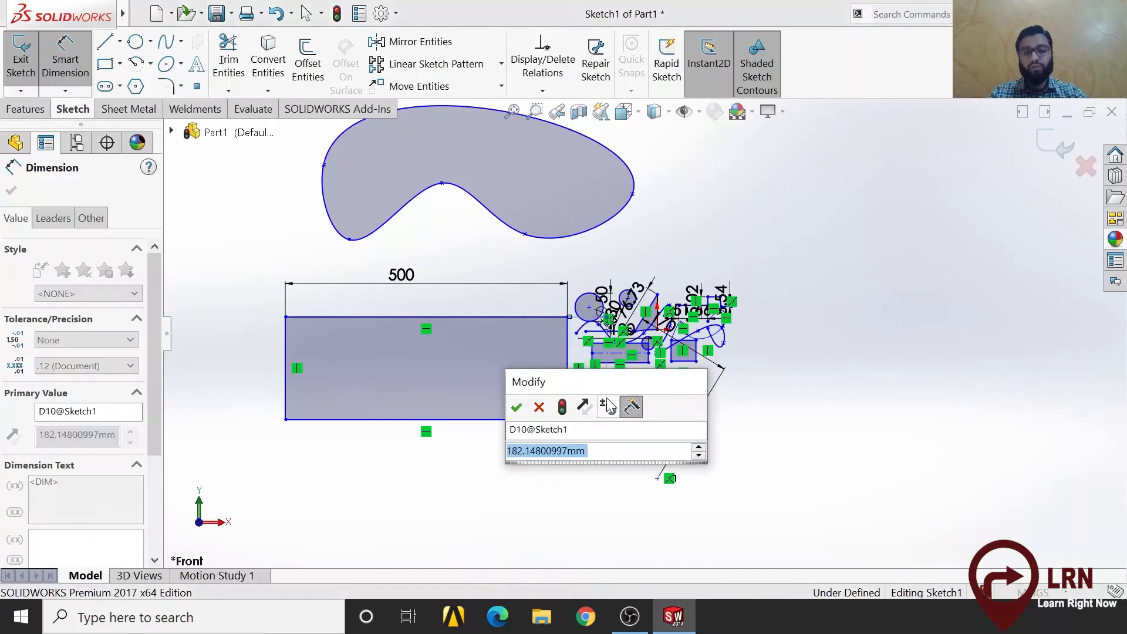
{"action": "type", "text": "200"}
{"action": "key", "text": "Return"}
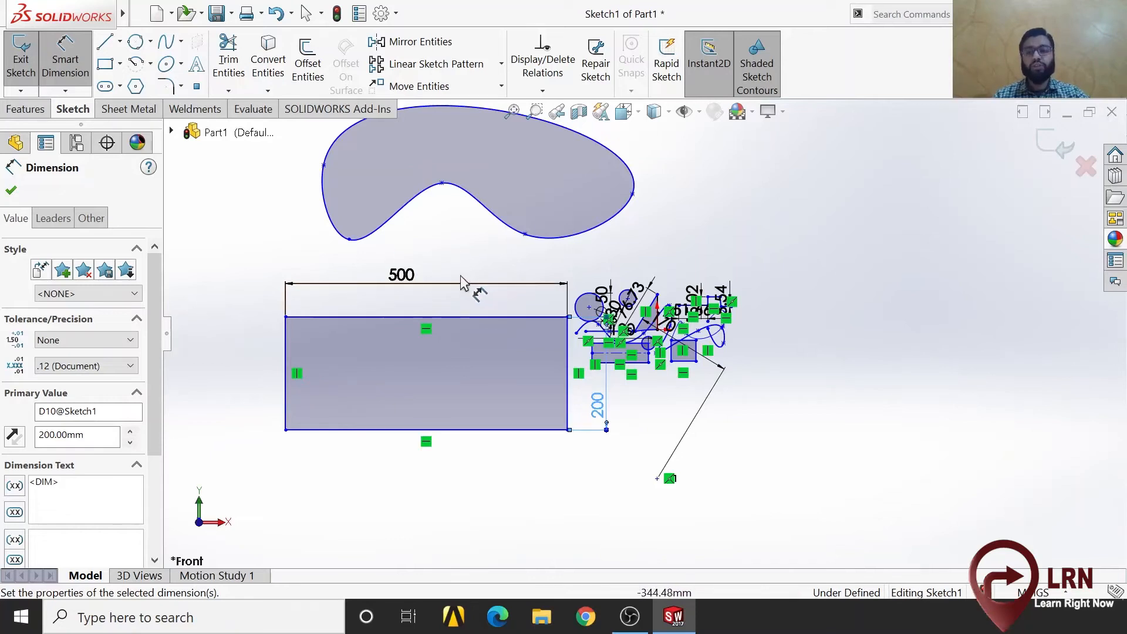
Step: Sketch a center rectangle about 2674 mm wide and 1850 mm high in the empty area to the right of the existing geometry
{"action": "left_click", "coordinate": [122, 65]}
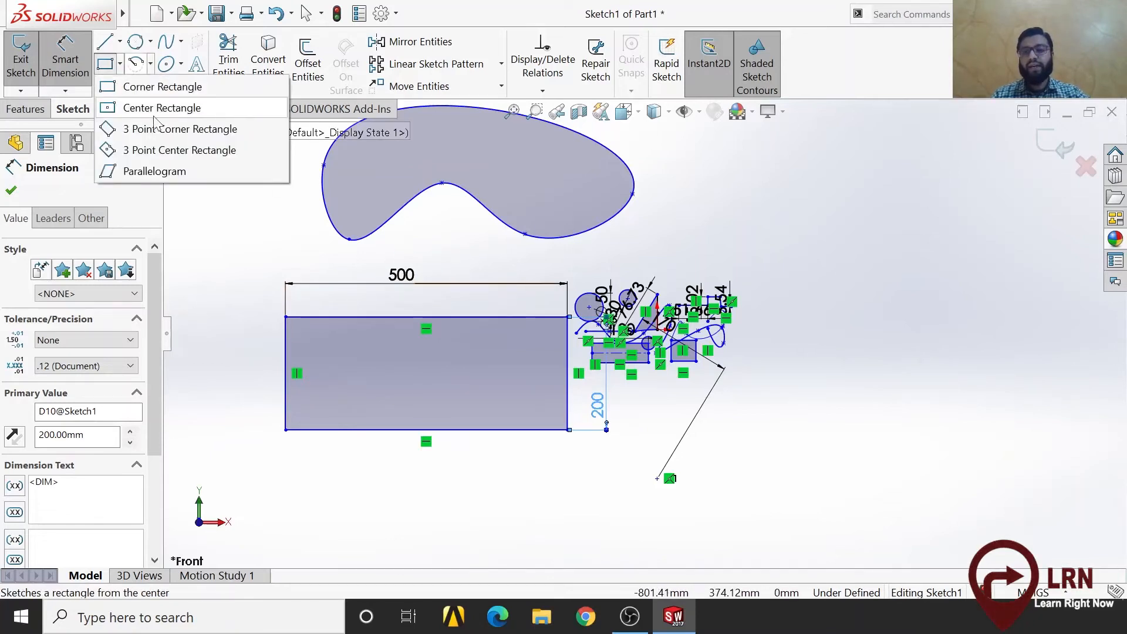
{"action": "left_click", "coordinate": [216, 111]}
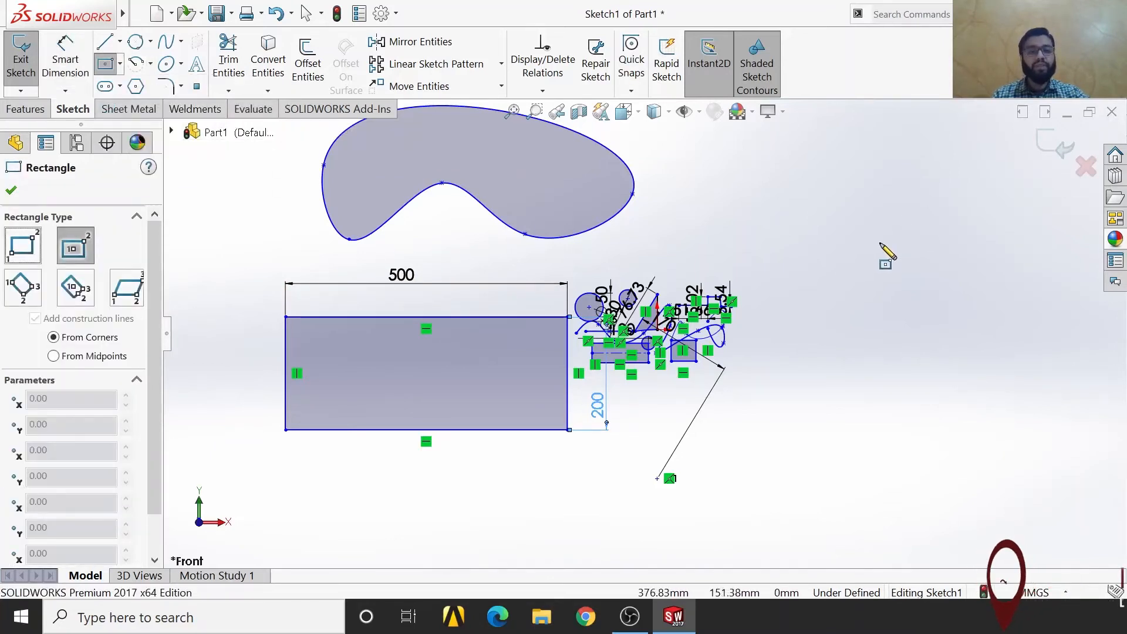
{"action": "scroll", "coordinate": [897, 249], "scroll_direction": "down", "scroll_amount": 2}
{"action": "scroll", "coordinate": [898, 249], "scroll_direction": "up", "scroll_amount": 6}
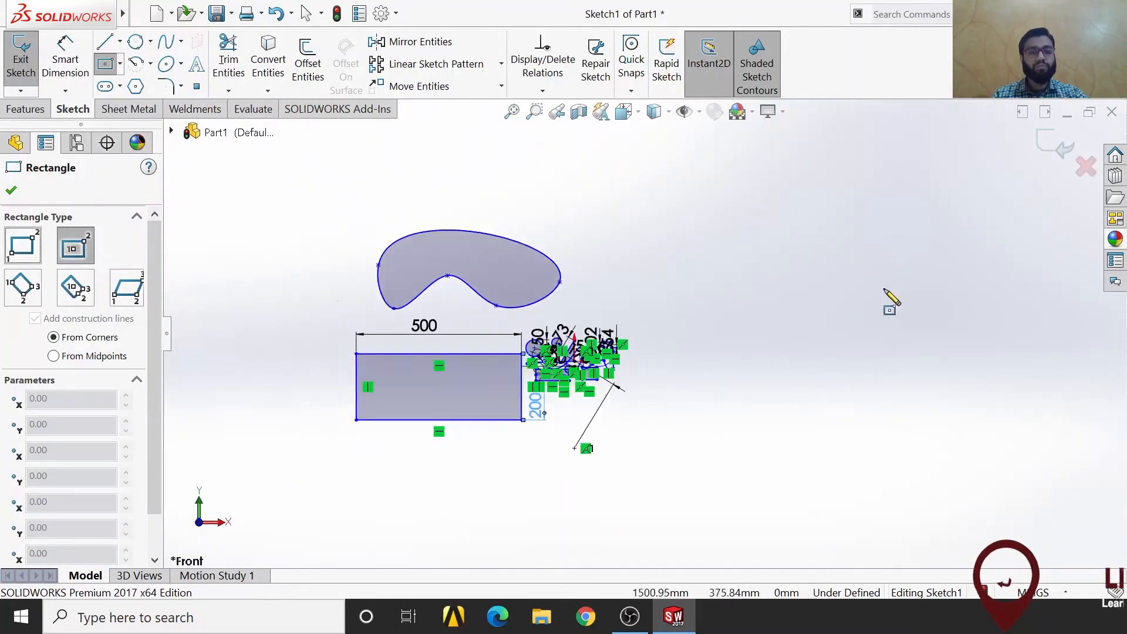
{"action": "left_click", "coordinate": [866, 317]}
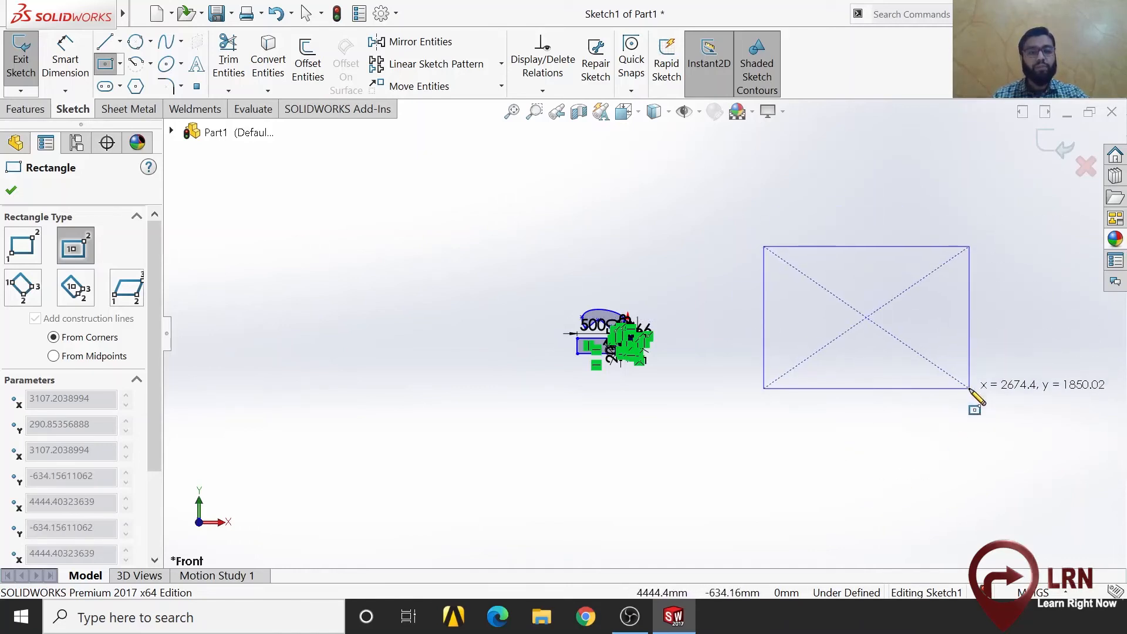
{"action": "left_click", "coordinate": [974, 396]}
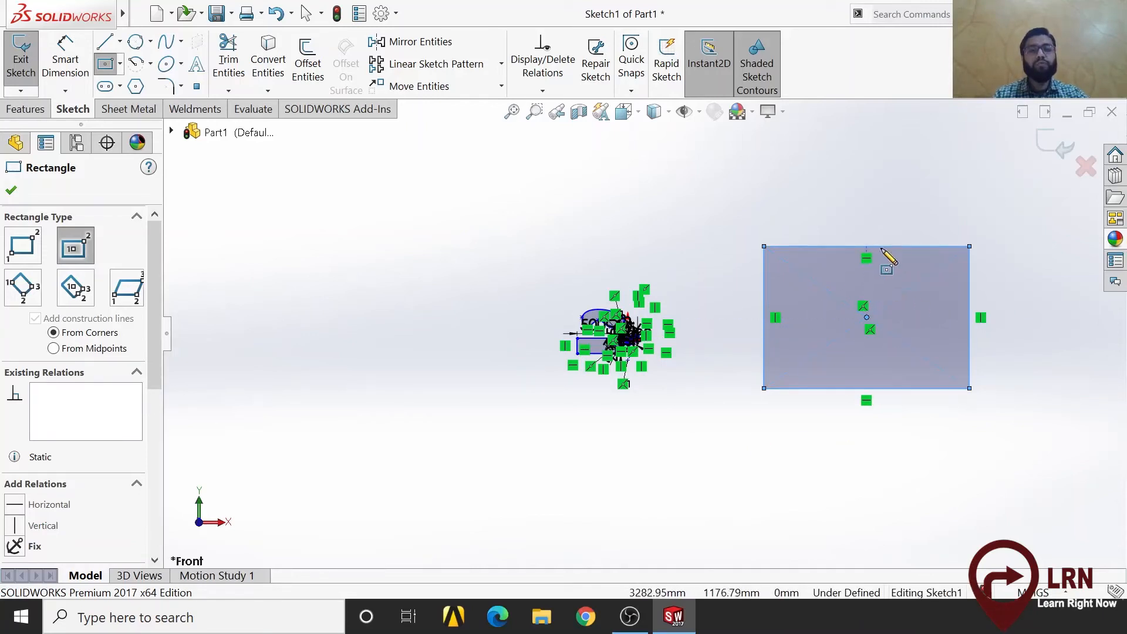
Step: Sketch a 3 point corner rectangle about 2346 mm wide and 940 mm high above and to the left of the small sketch cluster
{"action": "left_click", "coordinate": [119, 65]}
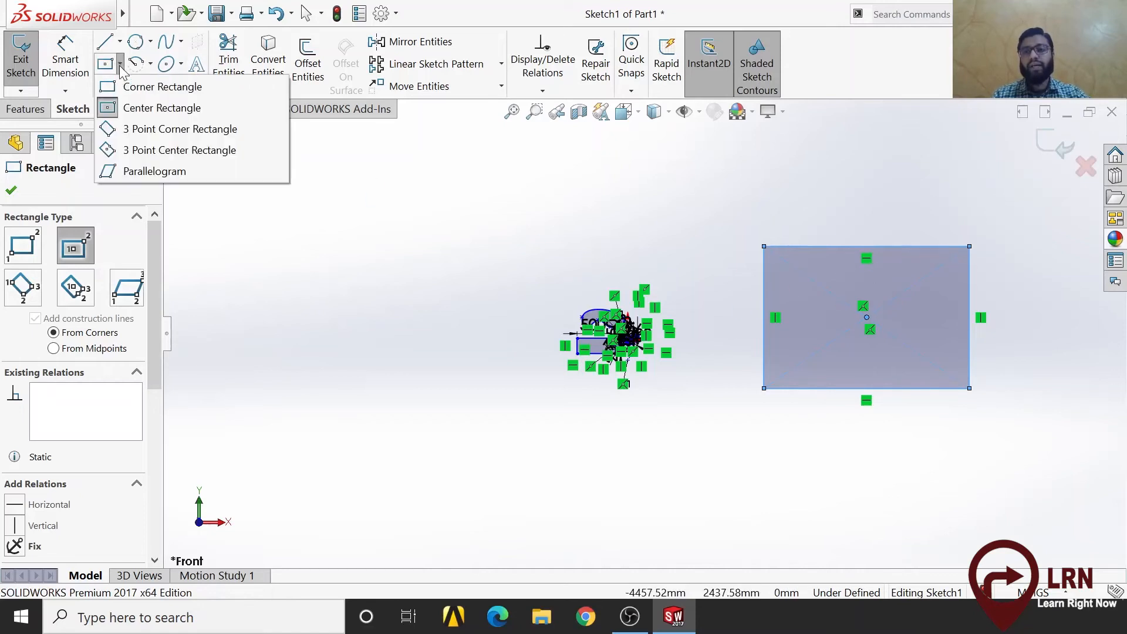
{"action": "left_click", "coordinate": [195, 132]}
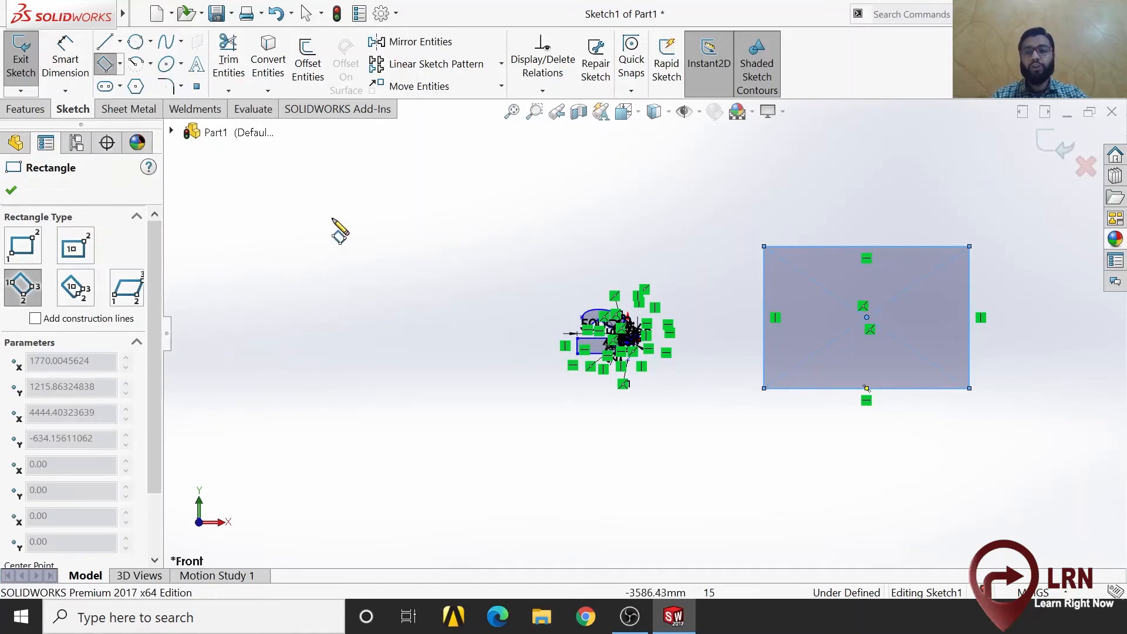
{"action": "left_click", "coordinate": [325, 212]}
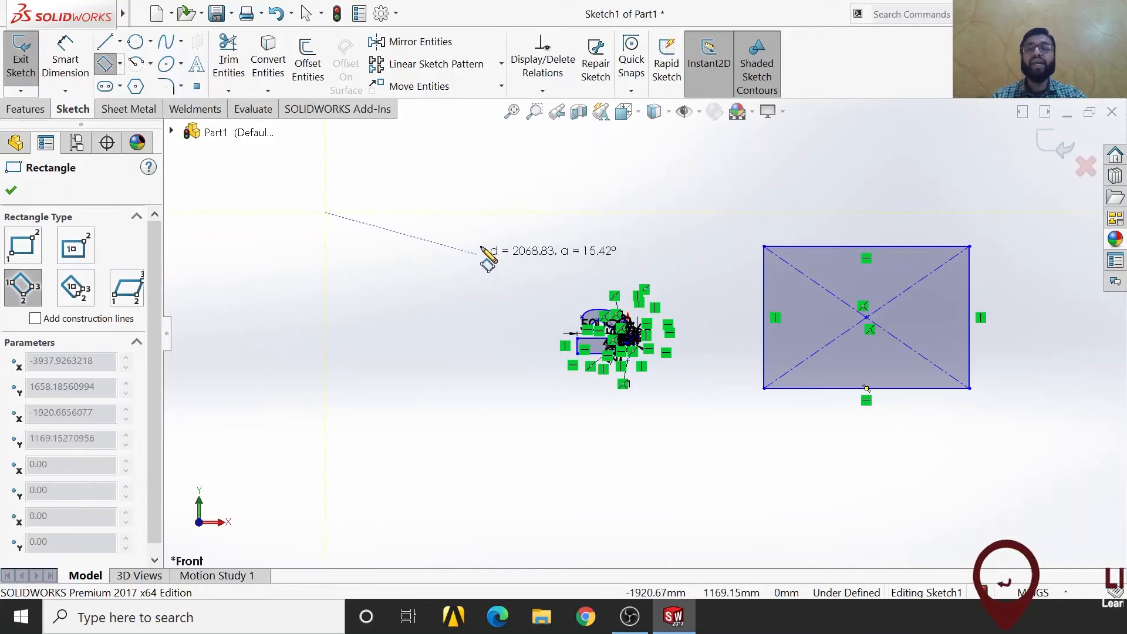
{"action": "left_click", "coordinate": [506, 212]}
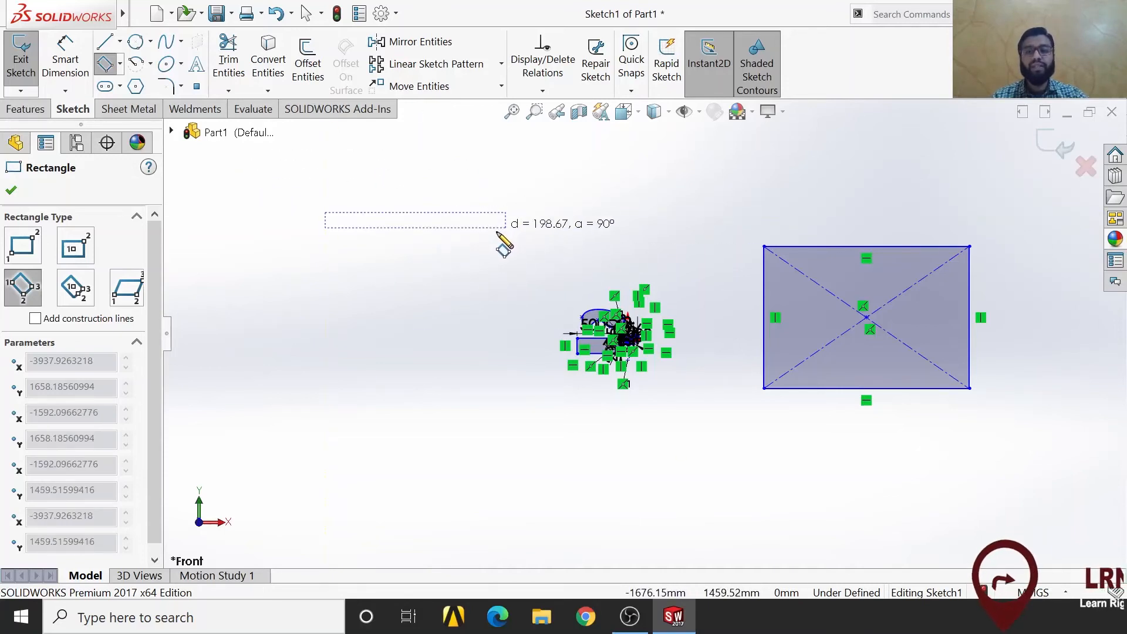
{"action": "left_click", "coordinate": [467, 284]}
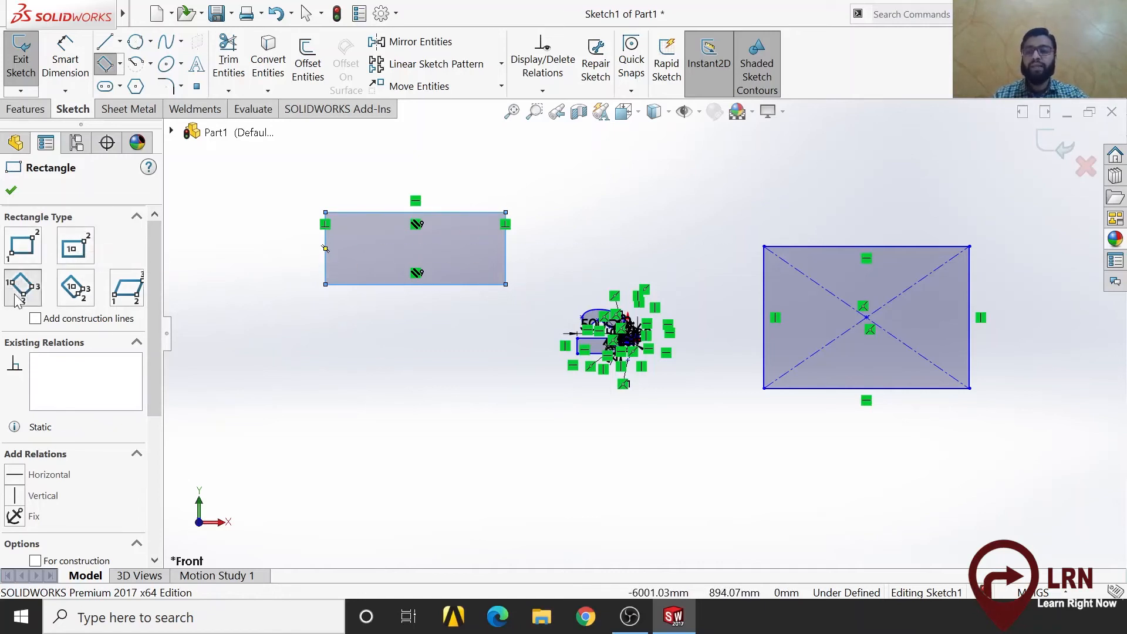
Step: Sketch a corner rectangle about 1521 mm wide and 894 mm high below the 3 point corner rectangle
{"action": "left_click", "coordinate": [22, 245]}
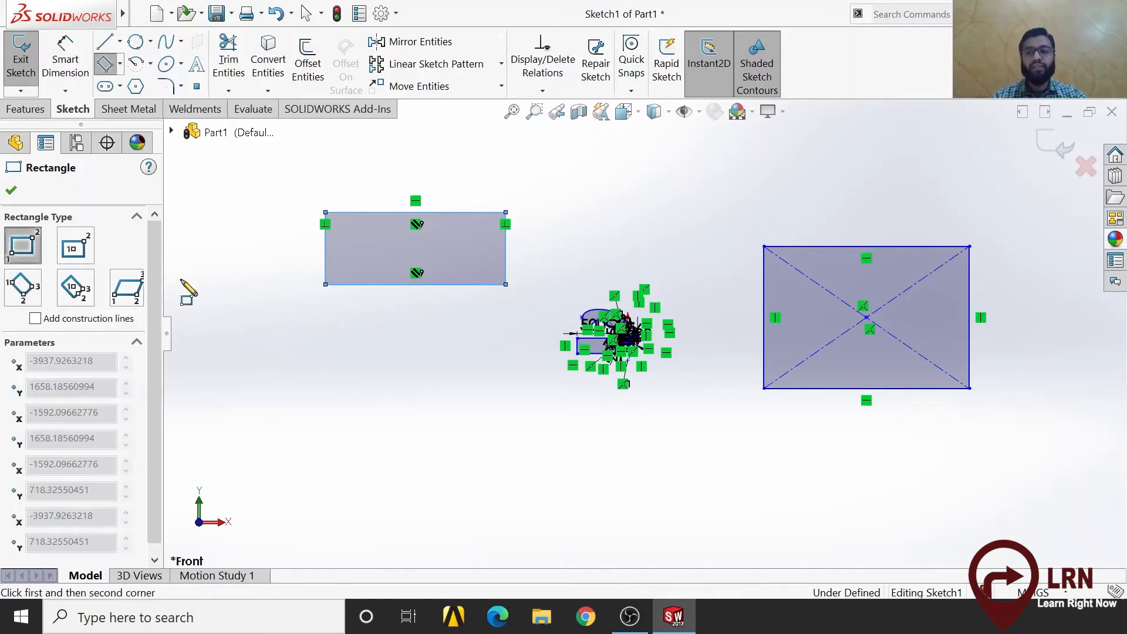
{"action": "left_click", "coordinate": [383, 350]}
{"action": "left_click", "coordinate": [499, 416]}
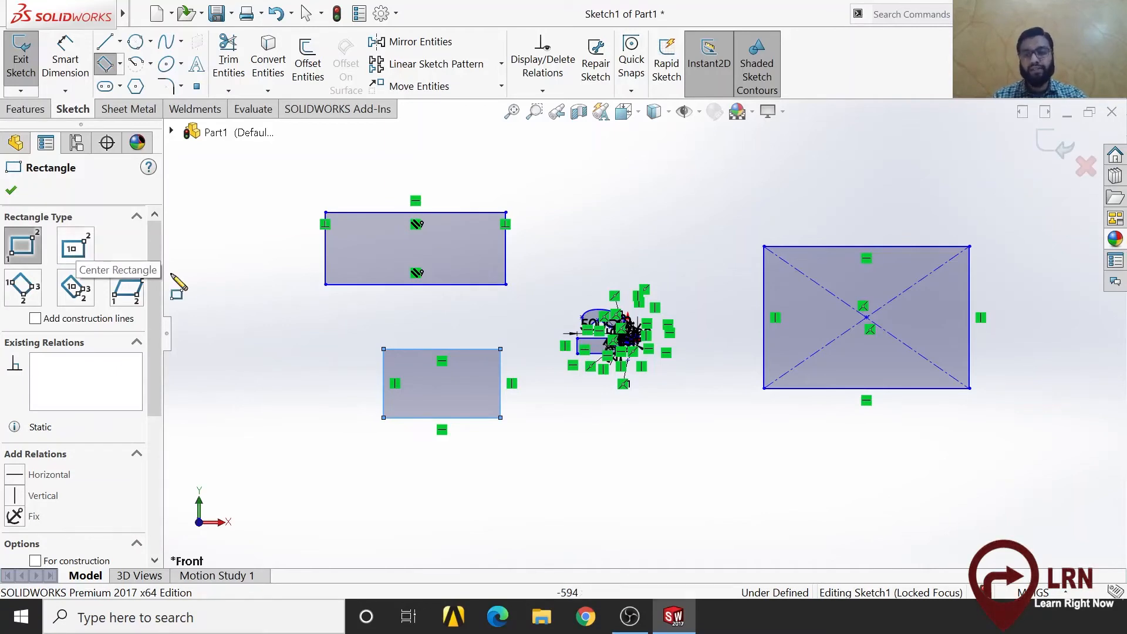
{"action": "left_click_drag", "start_coordinate": [159, 279], "coordinate": [168, 394]}
Step: Sketch an ellipse with radii of about 1688 mm horizontally and 854 mm vertically in the empty area above the rectangles
{"action": "scroll", "coordinate": [660, 243], "scroll_direction": "up", "scroll_amount": 3}
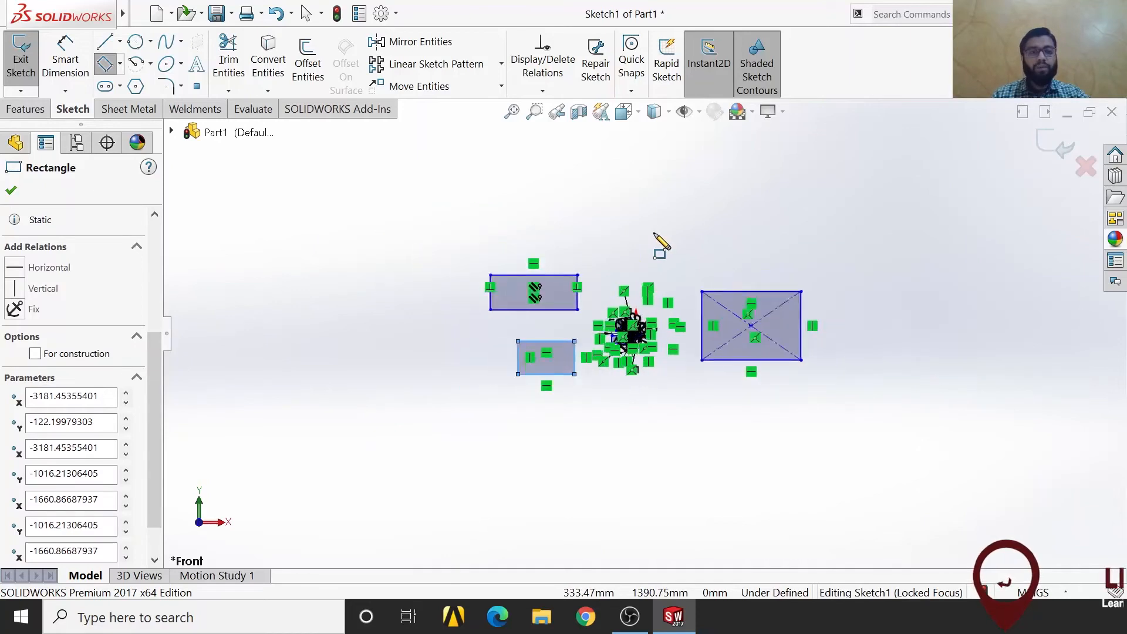
{"action": "scroll", "coordinate": [659, 243], "scroll_direction": "down", "scroll_amount": 3}
{"action": "scroll", "coordinate": [376, 252], "scroll_direction": "up", "scroll_amount": 1}
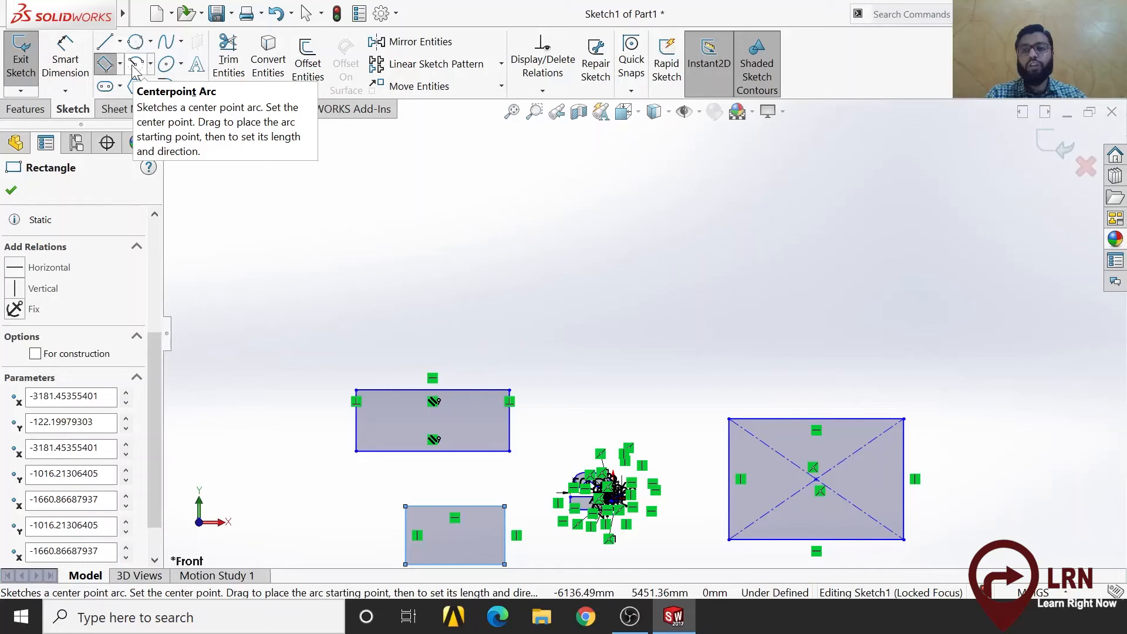
{"action": "left_click", "coordinate": [167, 64]}
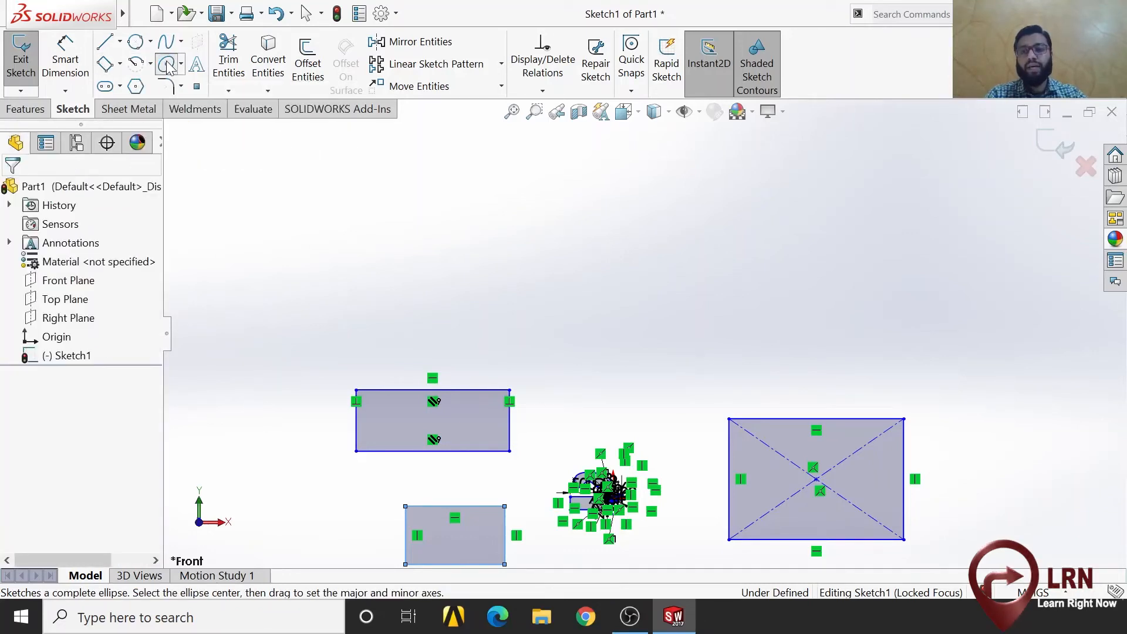
{"action": "left_click", "coordinate": [500, 210]}
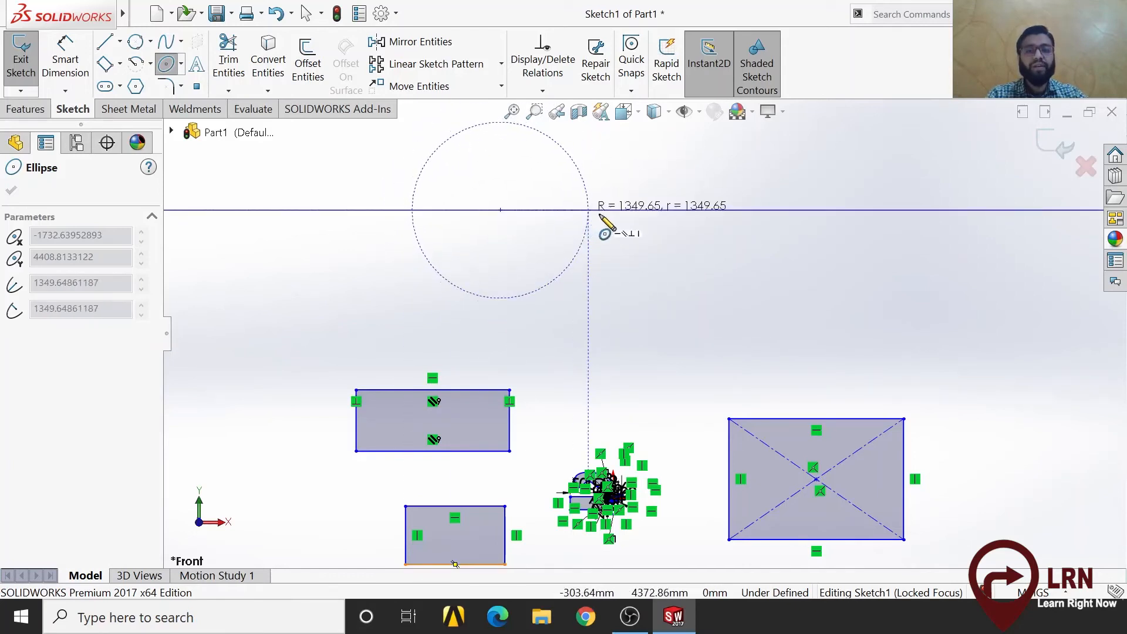
{"action": "left_click", "coordinate": [608, 209]}
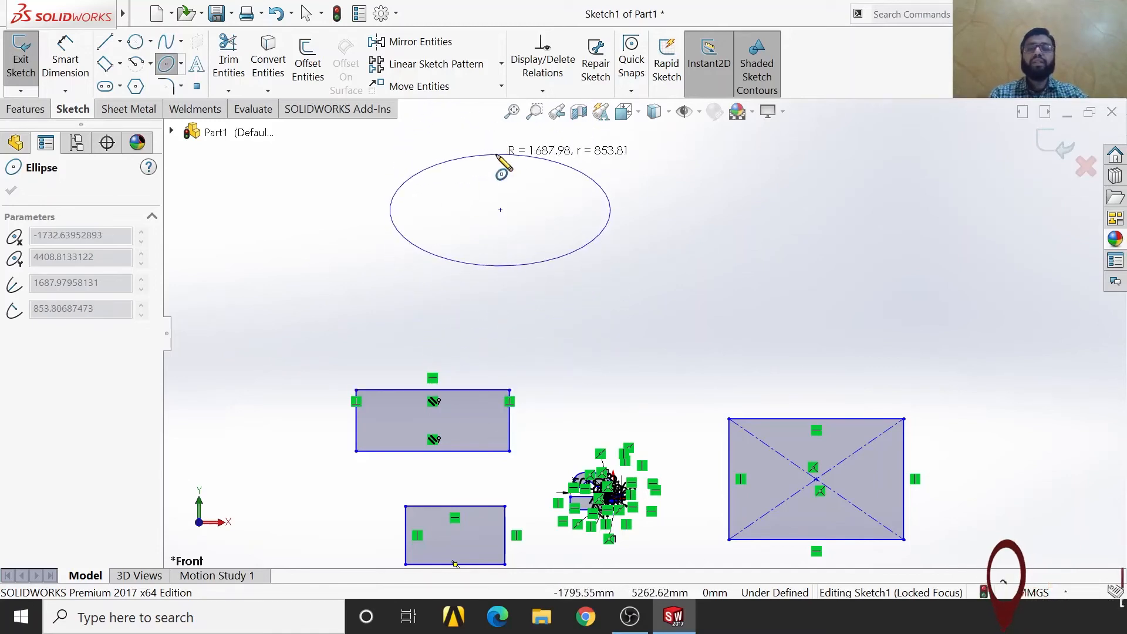
{"action": "left_click", "coordinate": [498, 156]}
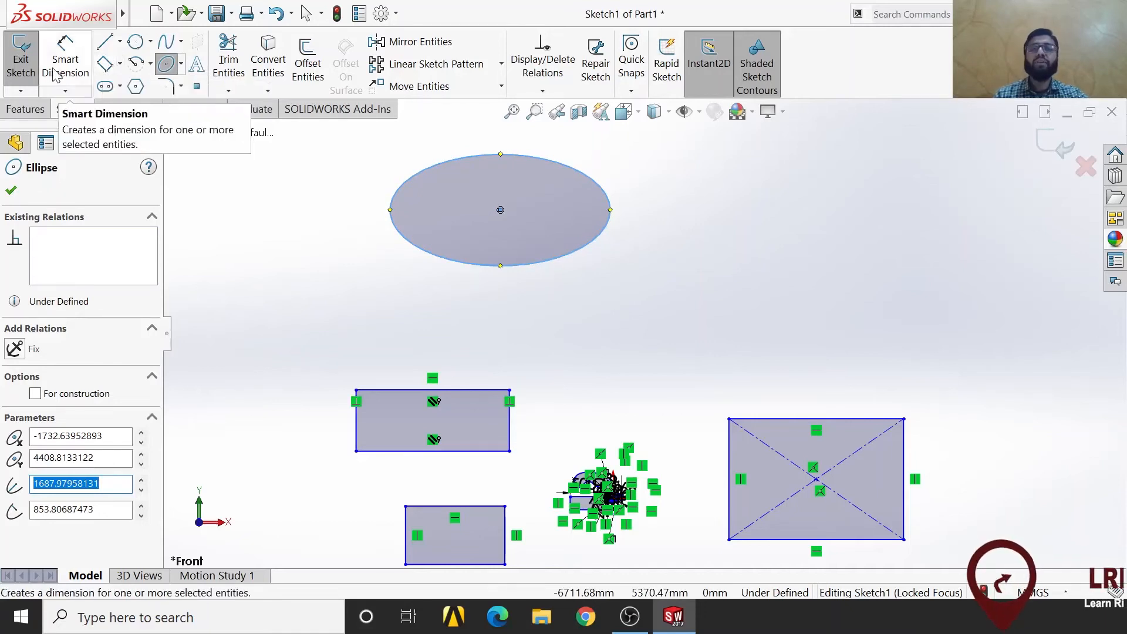
Step: Select the ellipse with Smart Dimension and examine its center coordinates and its two radius parameters
{"action": "left_click", "coordinate": [89, 86]}
{"action": "left_click", "coordinate": [413, 245]}
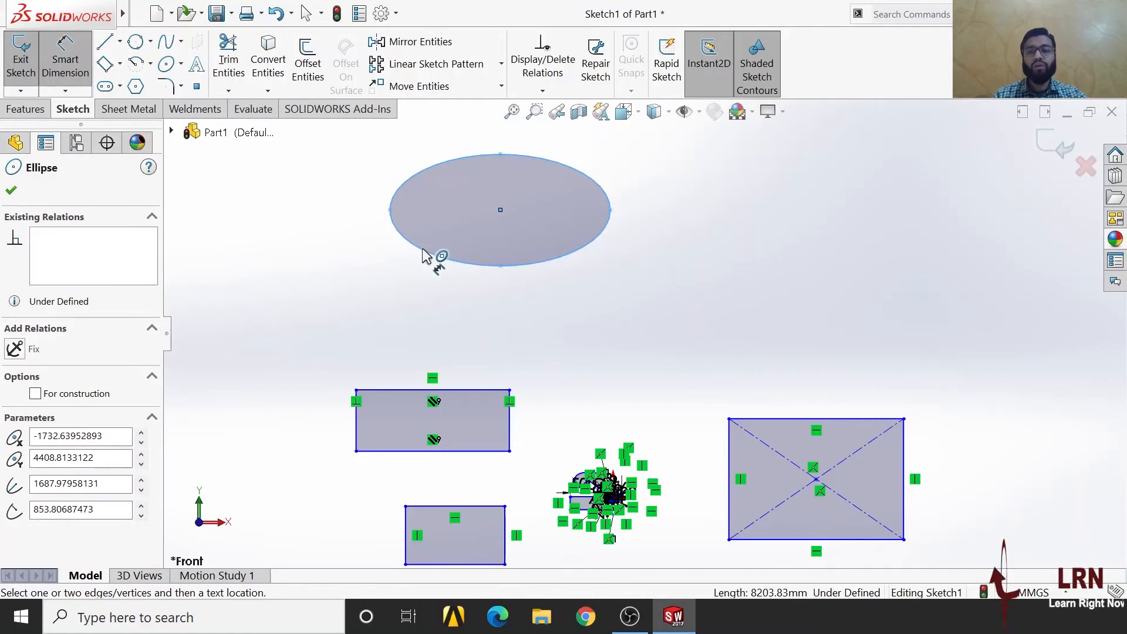
{"action": "left_click", "coordinate": [403, 256]}
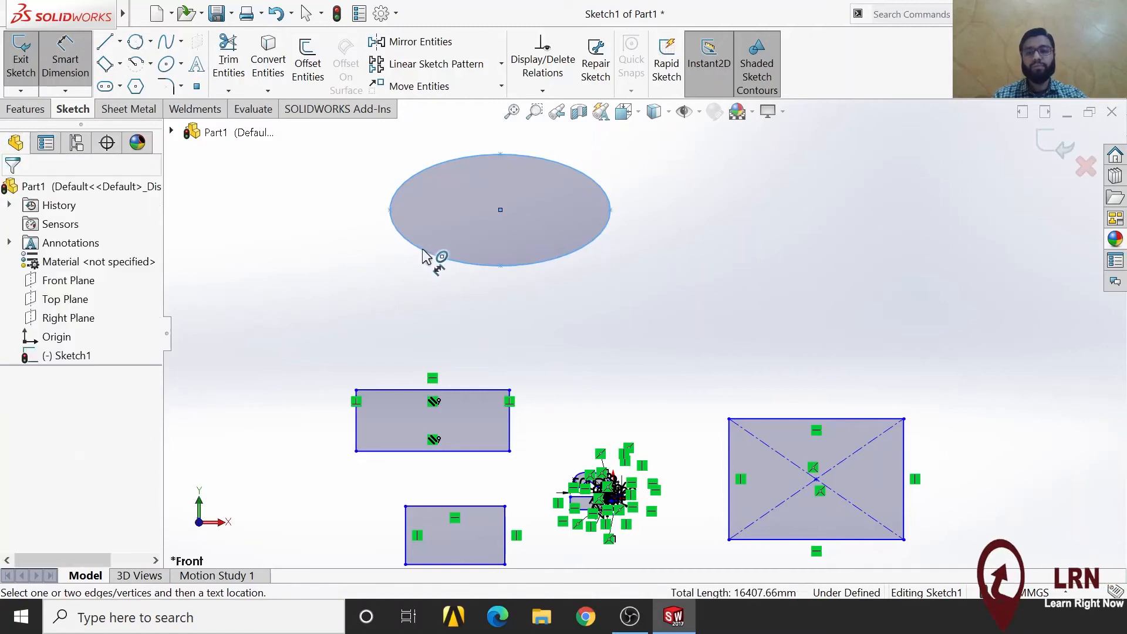
{"action": "left_click", "coordinate": [400, 185]}
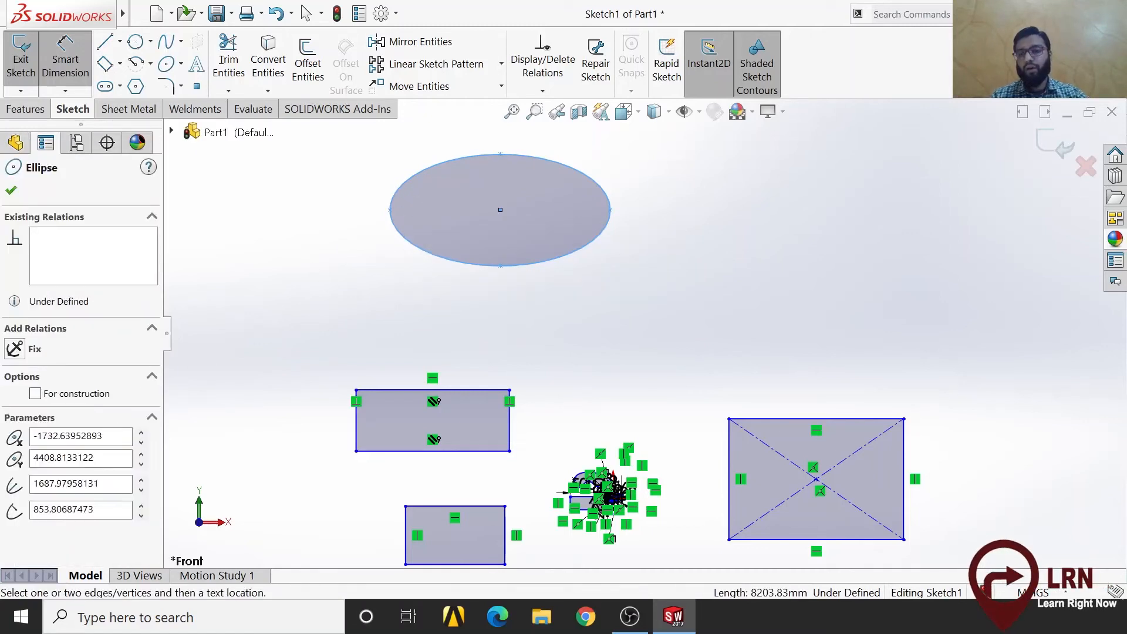
{"action": "left_click", "coordinate": [88, 435]}
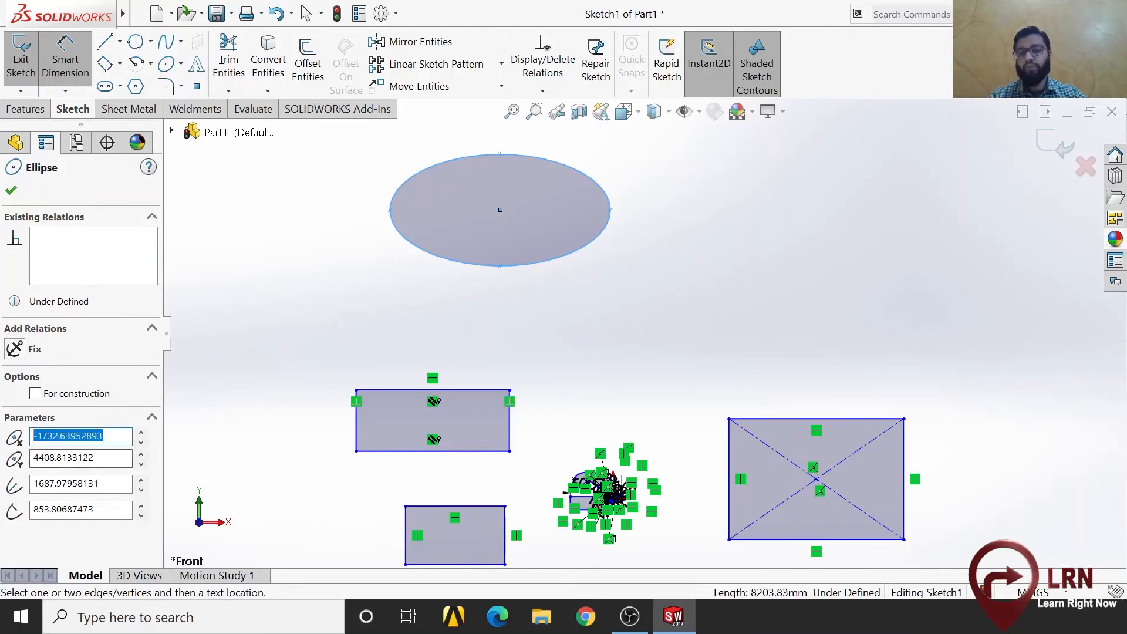
{"action": "left_click_drag", "start_coordinate": [34, 457], "coordinate": [78, 457]}
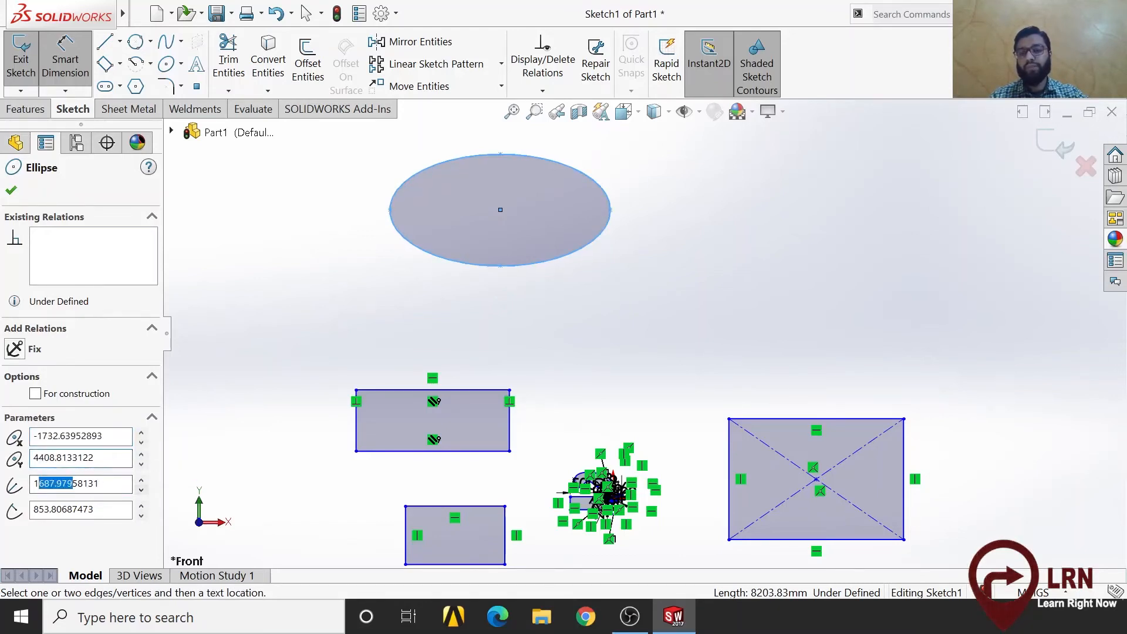
{"action": "left_click_drag", "start_coordinate": [34, 509], "coordinate": [90, 509]}
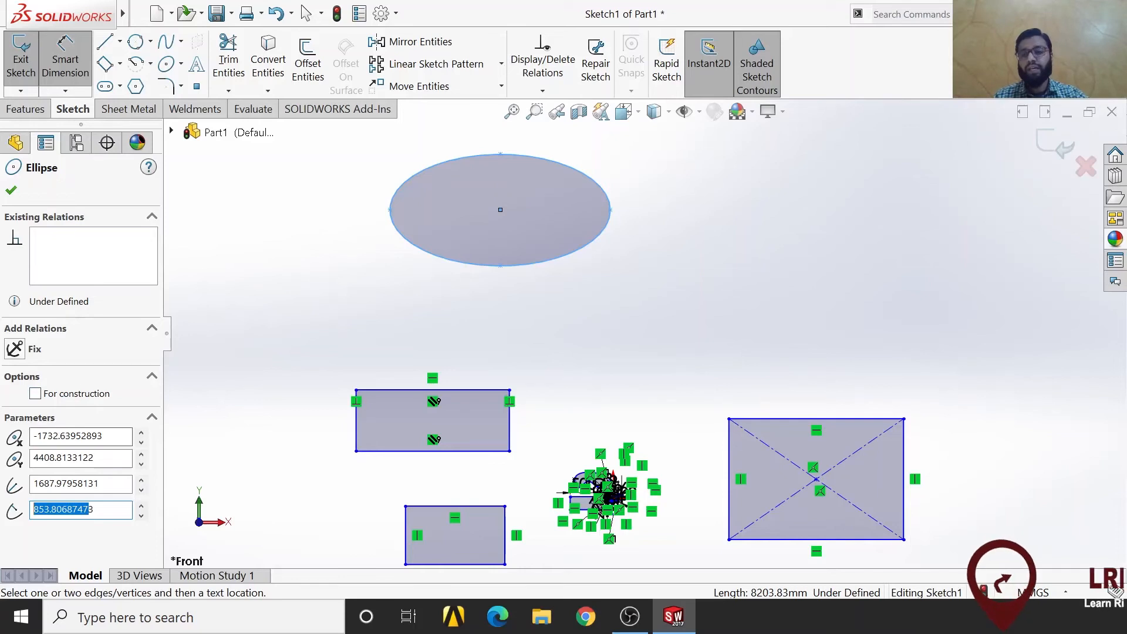
{"action": "left_click", "coordinate": [103, 435]}
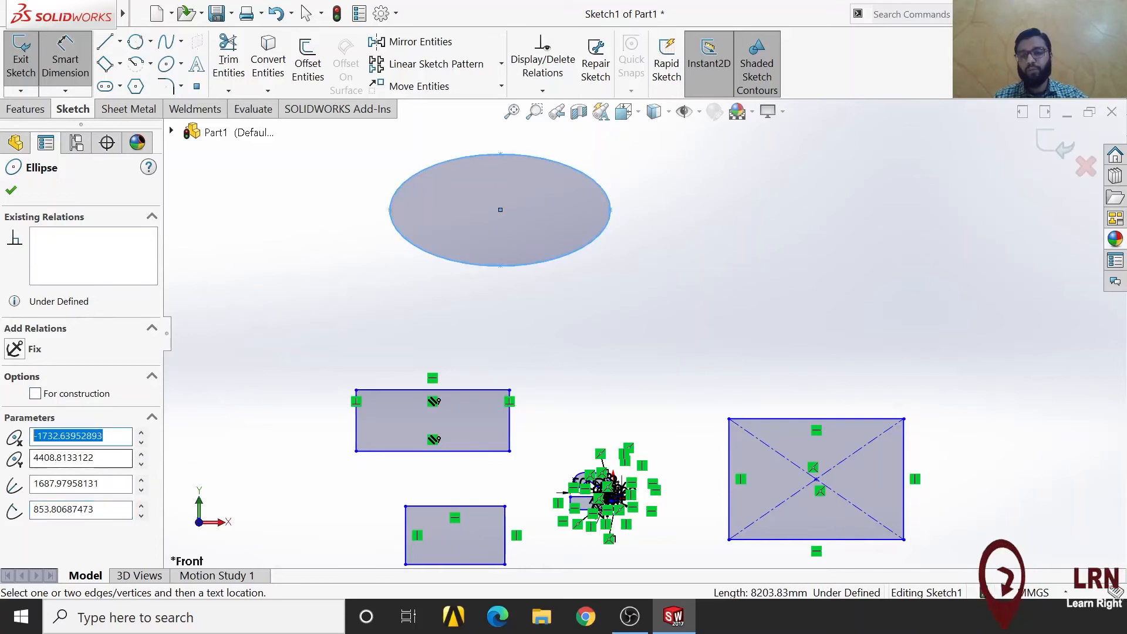
{"action": "left_click", "coordinate": [94, 457]}
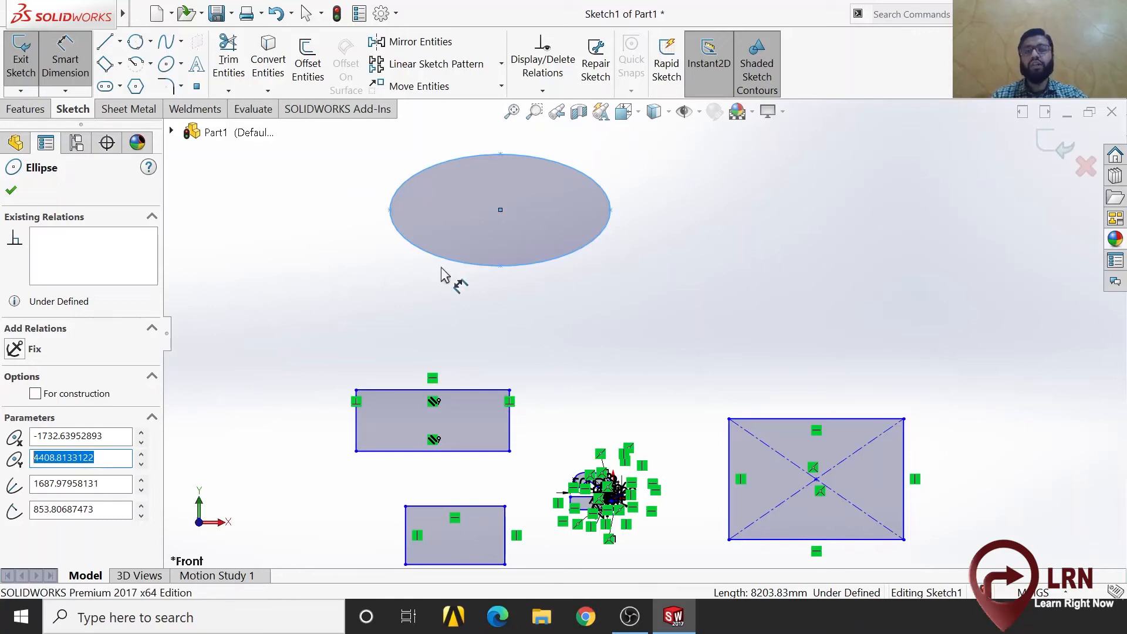
Step: Switch the ellipse to construction geometry and back to normal geometry
{"action": "left_click", "coordinate": [35, 393]}
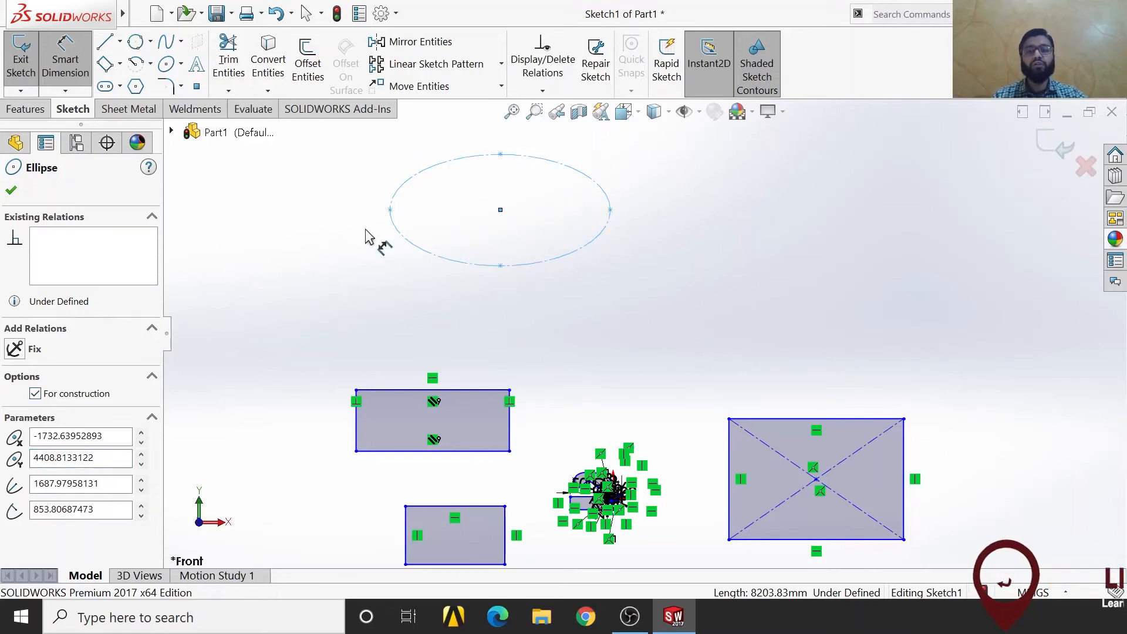
{"action": "left_click", "coordinate": [36, 394]}
Step: Start a sketch text and set the center rectangle's upper edge as its curve in place of the ellipse
{"action": "mouse_move", "coordinate": [562, 288]}
{"action": "middle_mouse_down"}
{"action": "mouse_move", "coordinate": [523, 322]}
{"action": "mouse_move", "coordinate": [540, 360]}
{"action": "middle_mouse_up"}
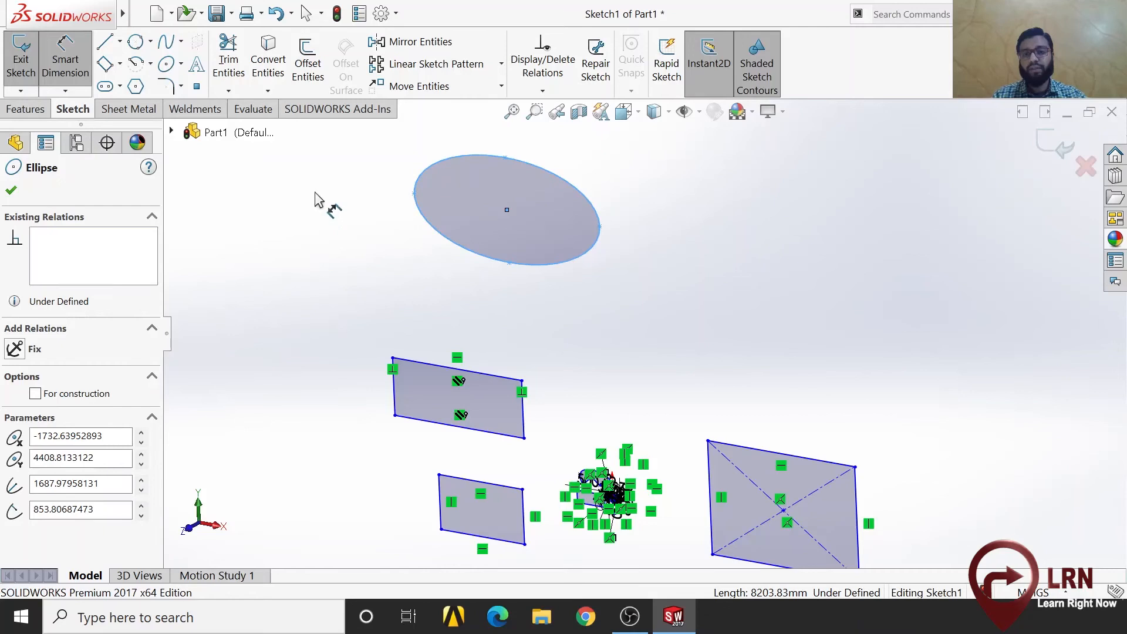
{"action": "middle_click_drag", "start_coordinate": [433, 289], "coordinate": [460, 252]}
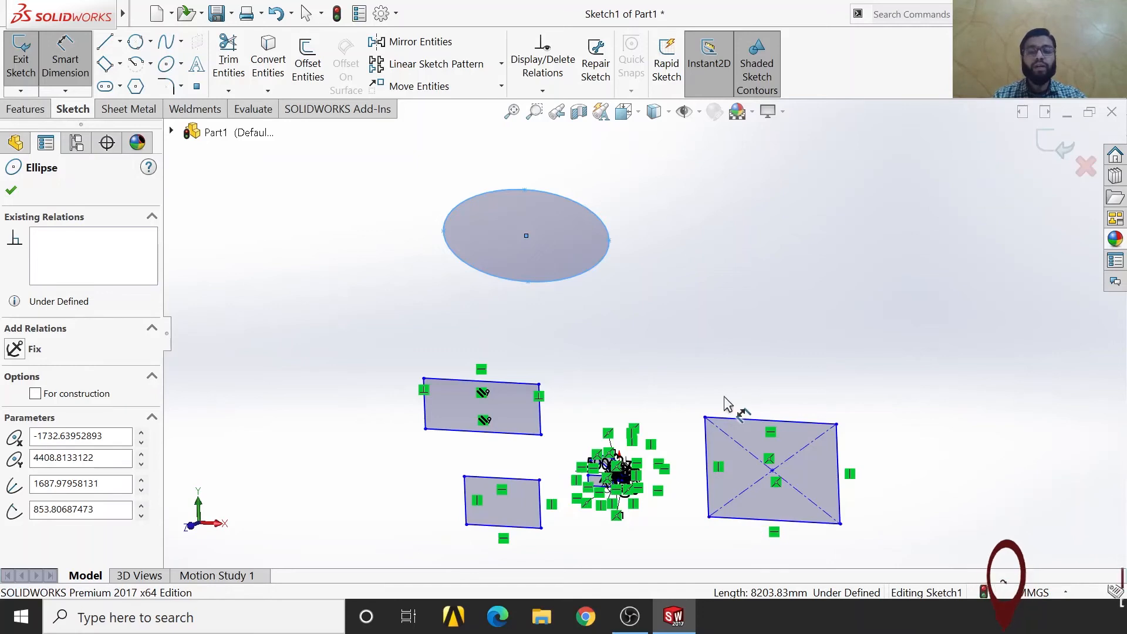
{"action": "scroll", "coordinate": [763, 440], "scroll_direction": "up", "scroll_amount": 3}
{"action": "scroll", "coordinate": [806, 410], "scroll_direction": "down", "scroll_amount": 3}
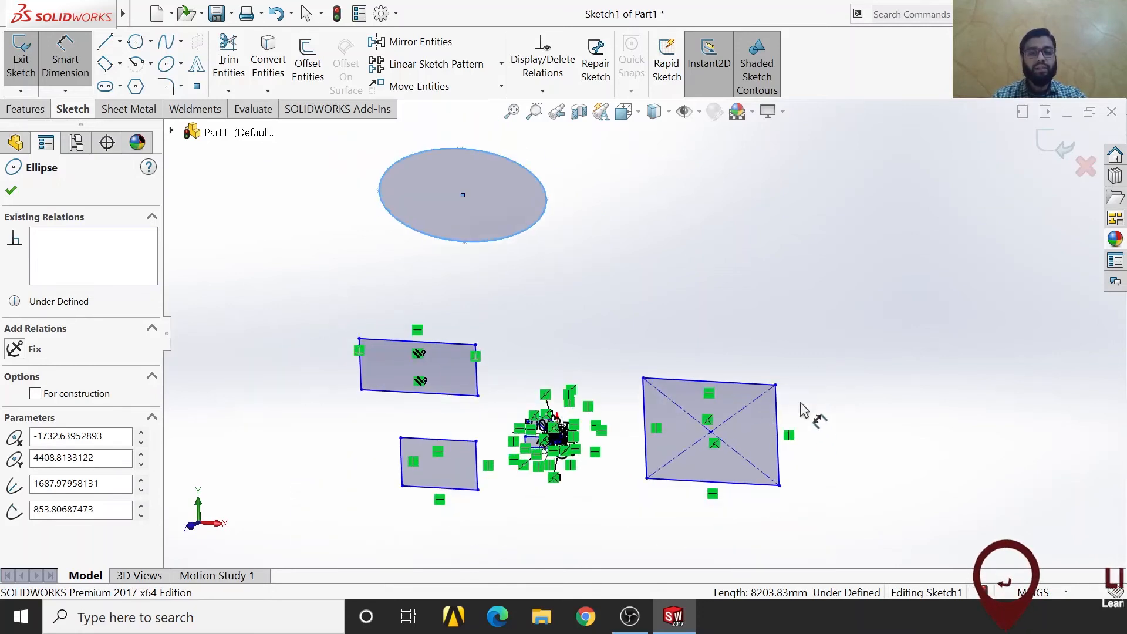
{"action": "scroll", "coordinate": [642, 382], "scroll_direction": "up", "scroll_amount": 5}
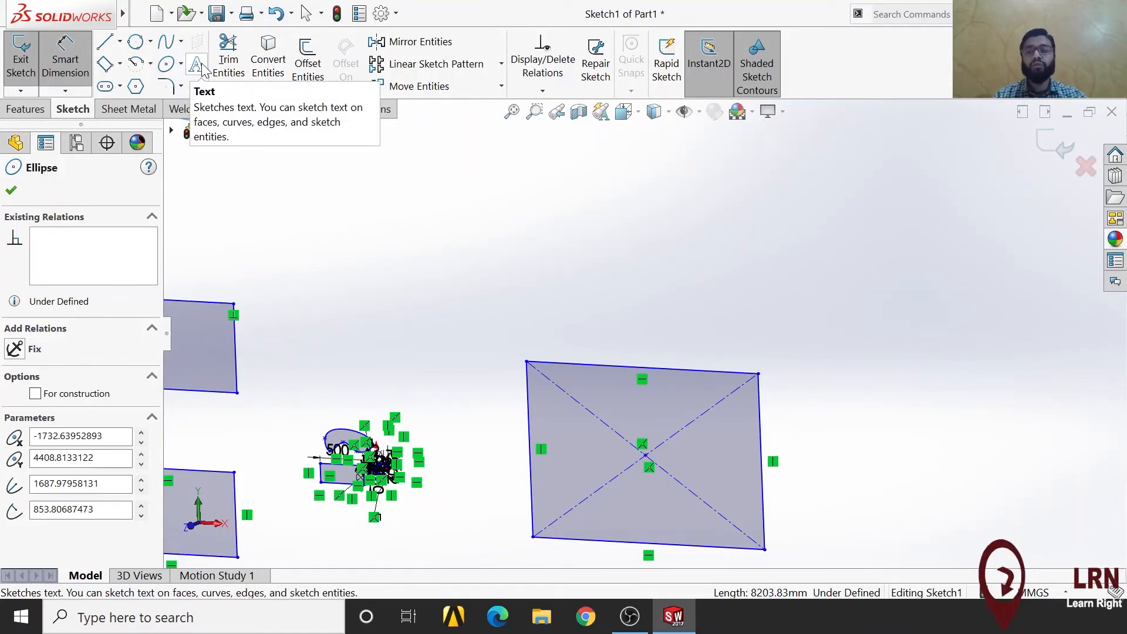
{"action": "left_click", "coordinate": [201, 69]}
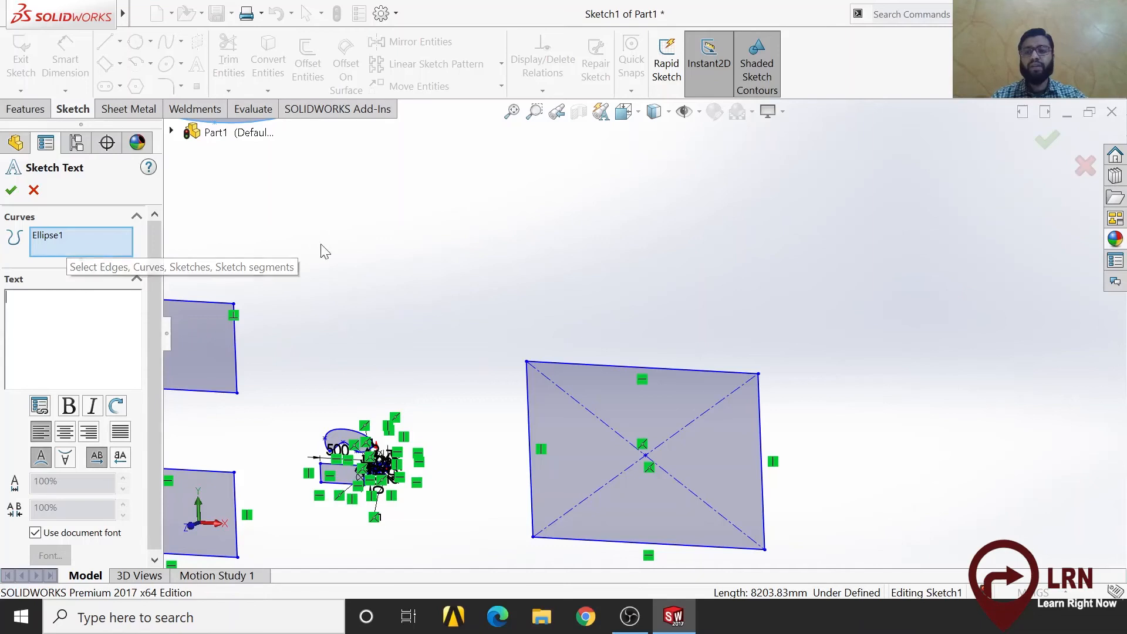
{"action": "scroll", "coordinate": [331, 249], "scroll_direction": "up", "scroll_amount": 2}
{"action": "scroll", "coordinate": [422, 189], "scroll_direction": "down", "scroll_amount": 2}
{"action": "scroll", "coordinate": [665, 304], "scroll_direction": "up", "scroll_amount": 2}
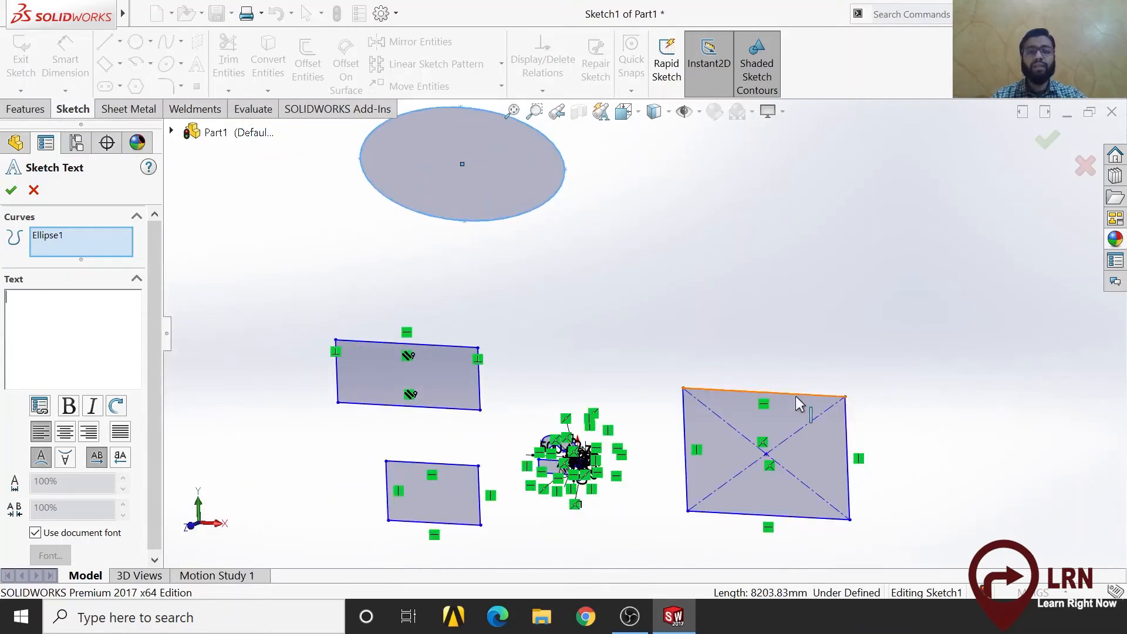
{"action": "right_click", "coordinate": [69, 243]}
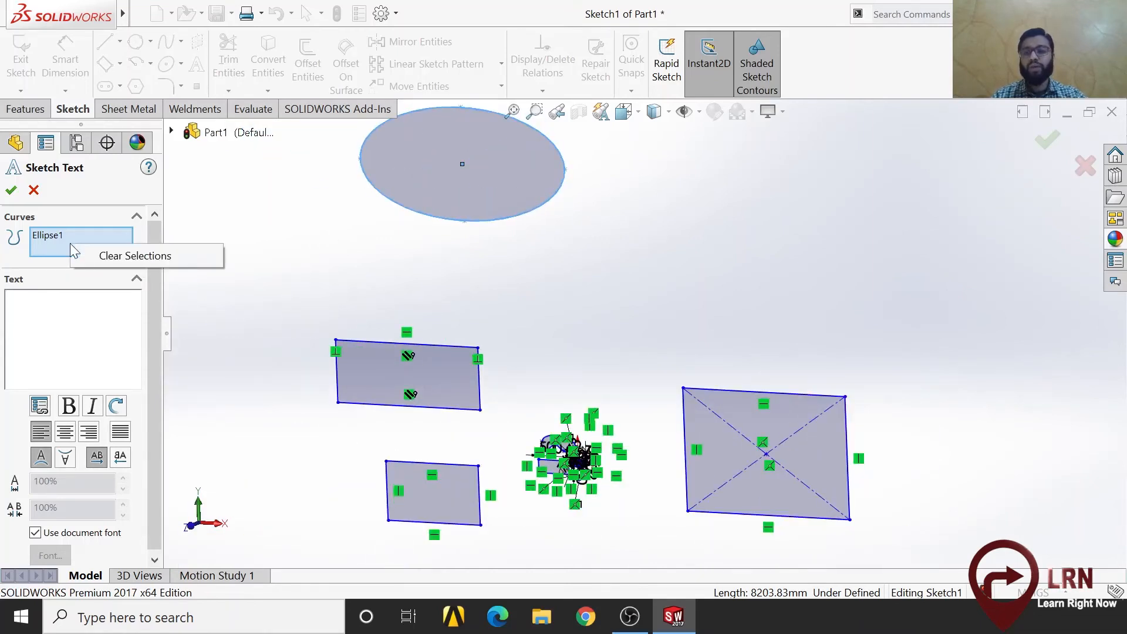
{"action": "left_click", "coordinate": [132, 261]}
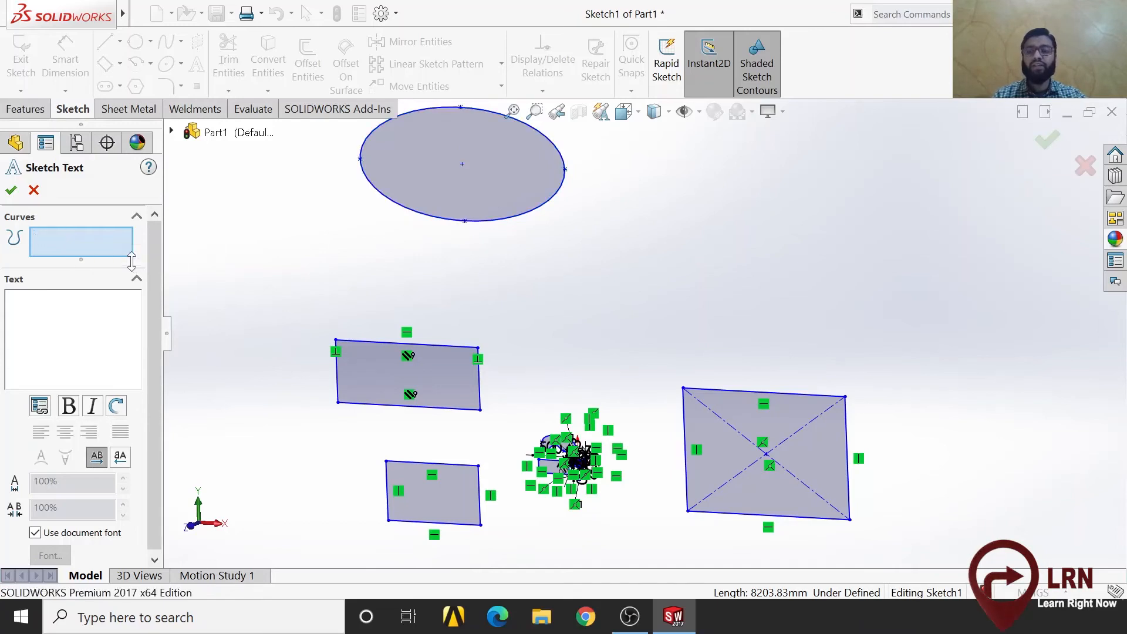
{"action": "left_click", "coordinate": [791, 395]}
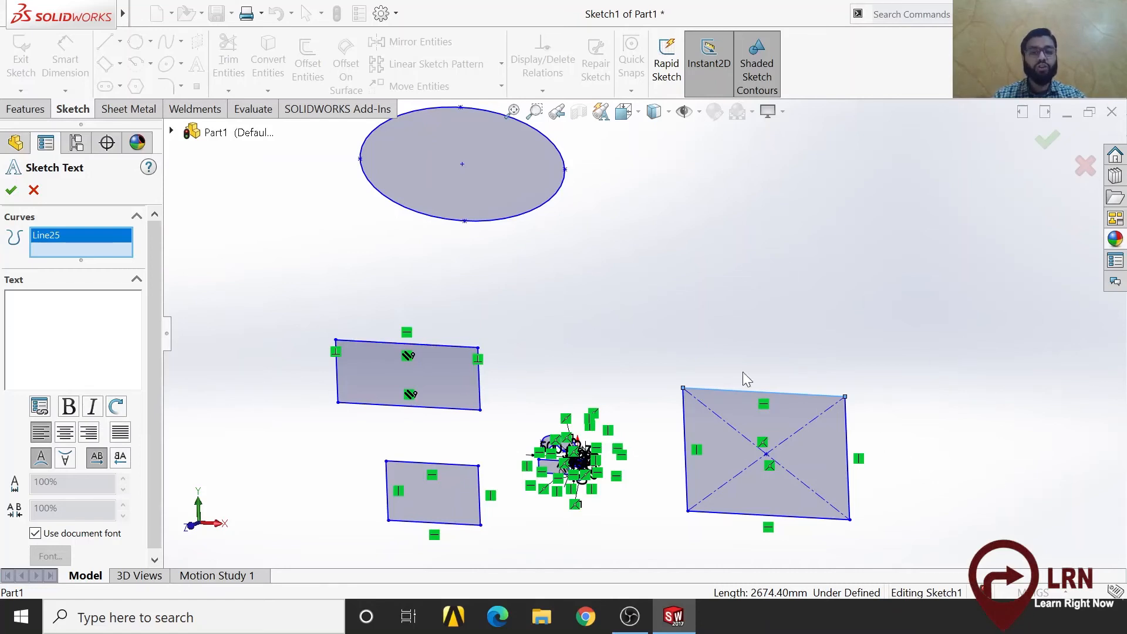
Step: Enter "rectangle" as the sketch text along the center rectangle's upper edge, accept it and inspect the lettering
{"action": "scroll", "coordinate": [745, 378], "scroll_direction": "down", "scroll_amount": 3}
{"action": "left_click", "coordinate": [6, 296]}
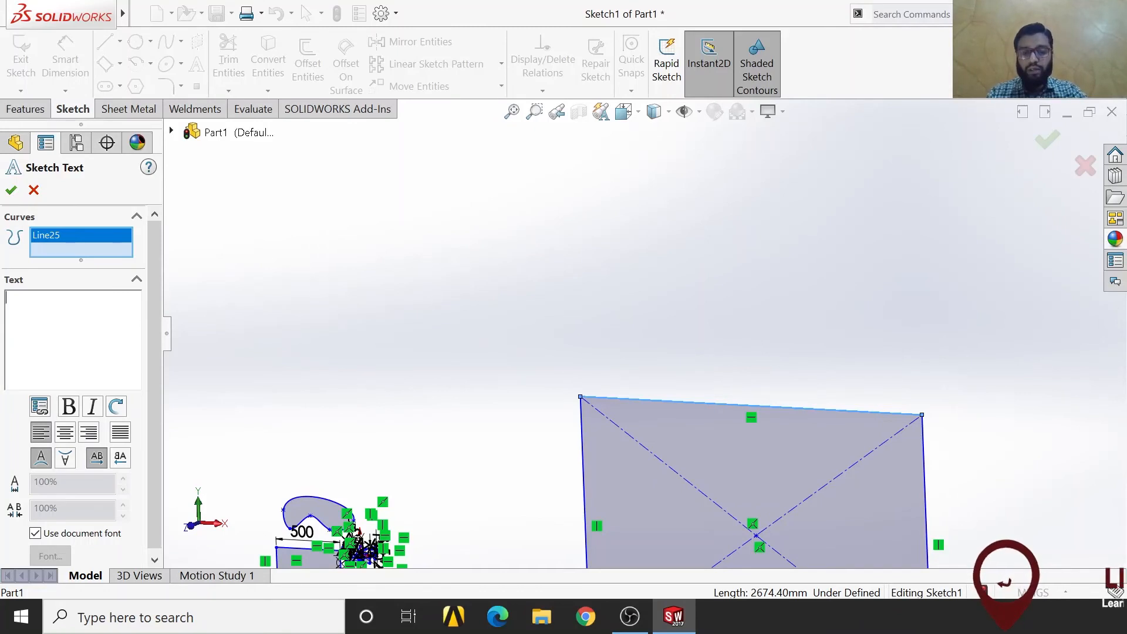
{"action": "type", "text": "rectangle"}
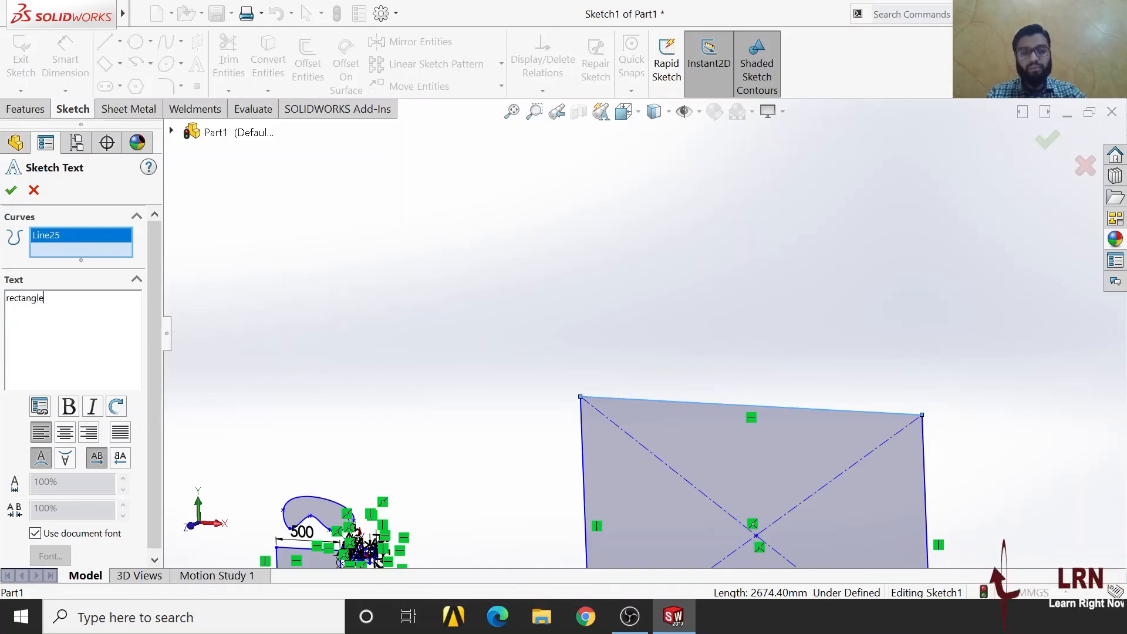
{"action": "left_click", "coordinate": [12, 189]}
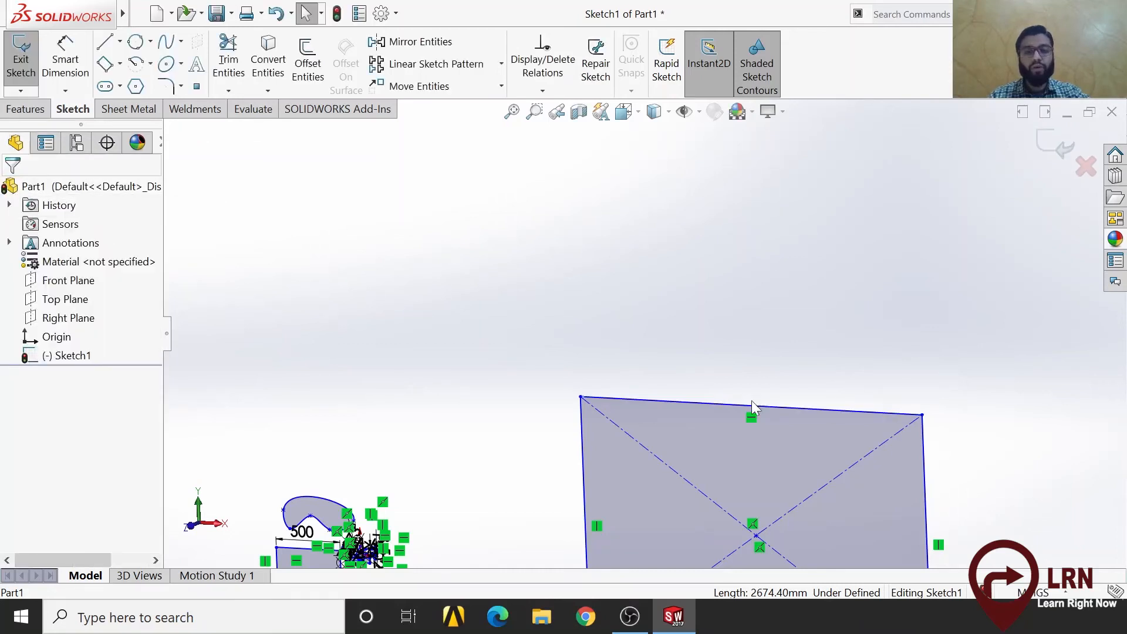
{"action": "scroll", "coordinate": [765, 434], "scroll_direction": "down", "scroll_amount": 5}
{"action": "scroll", "coordinate": [352, 298], "scroll_direction": "down", "scroll_amount": 6}
{"action": "mouse_move", "coordinate": [188, 365]}
{"action": "middle_mouse_down", "text": "ctrl"}
{"action": "mouse_move", "coordinate": [294, 360]}
{"action": "mouse_move", "coordinate": [427, 330]}
{"action": "middle_mouse_up", "text": "ctrl"}
{"action": "scroll", "coordinate": [415, 301], "scroll_direction": "down", "scroll_amount": 8}
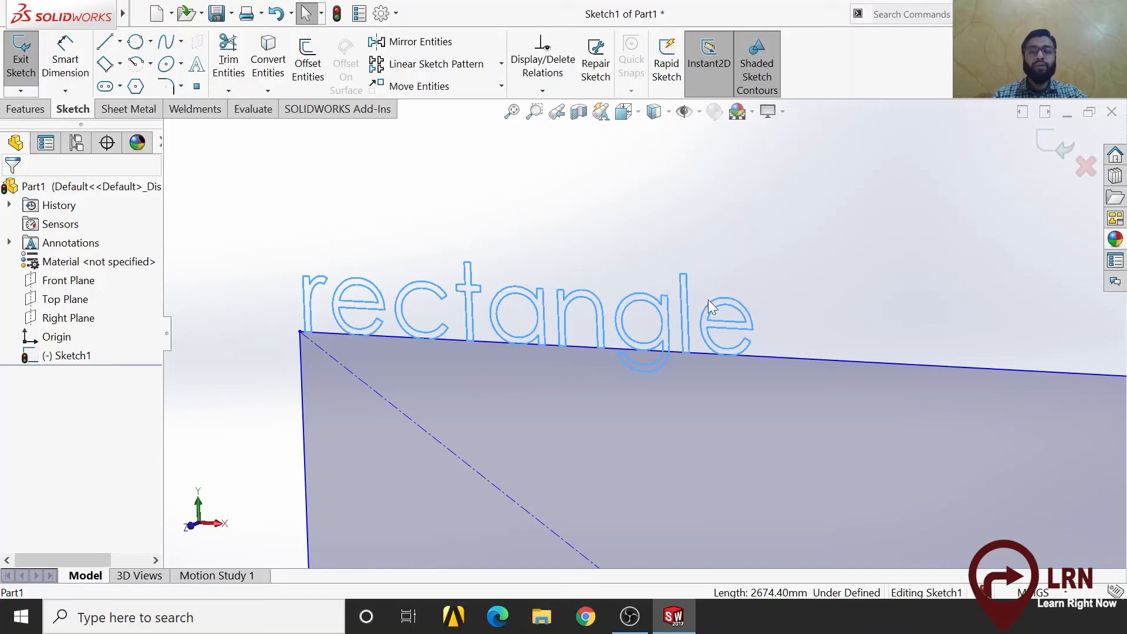
Step: Open the "rectangle" sketch text for editing and try its bold and italic styles
{"action": "double_click", "coordinate": [708, 326]}
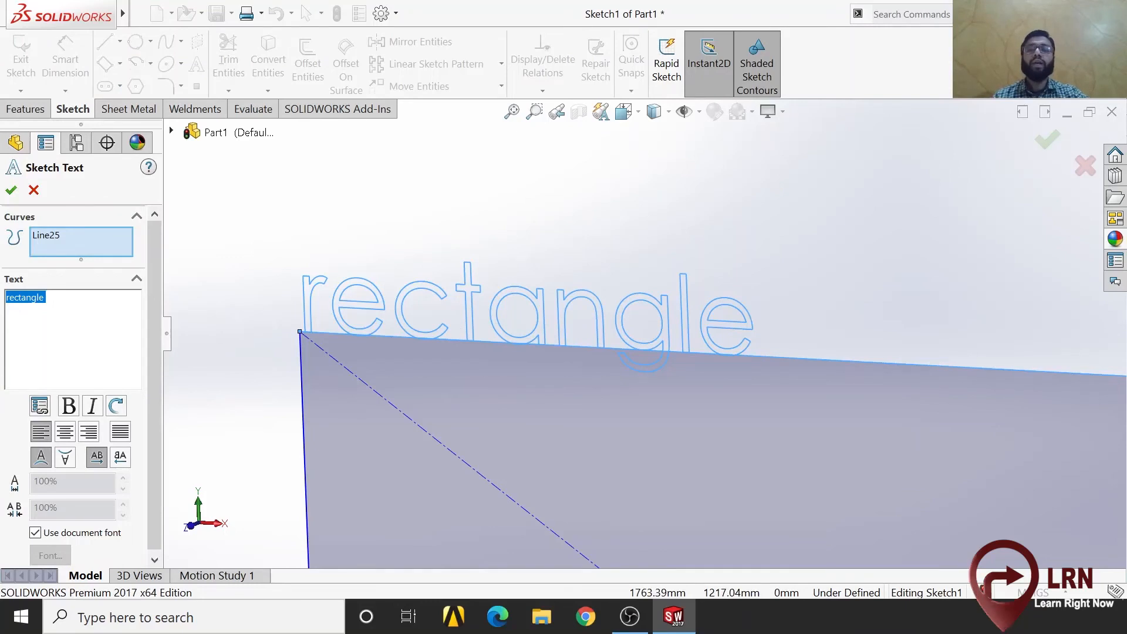
{"action": "left_click_drag", "start_coordinate": [155, 352], "coordinate": [152, 392]}
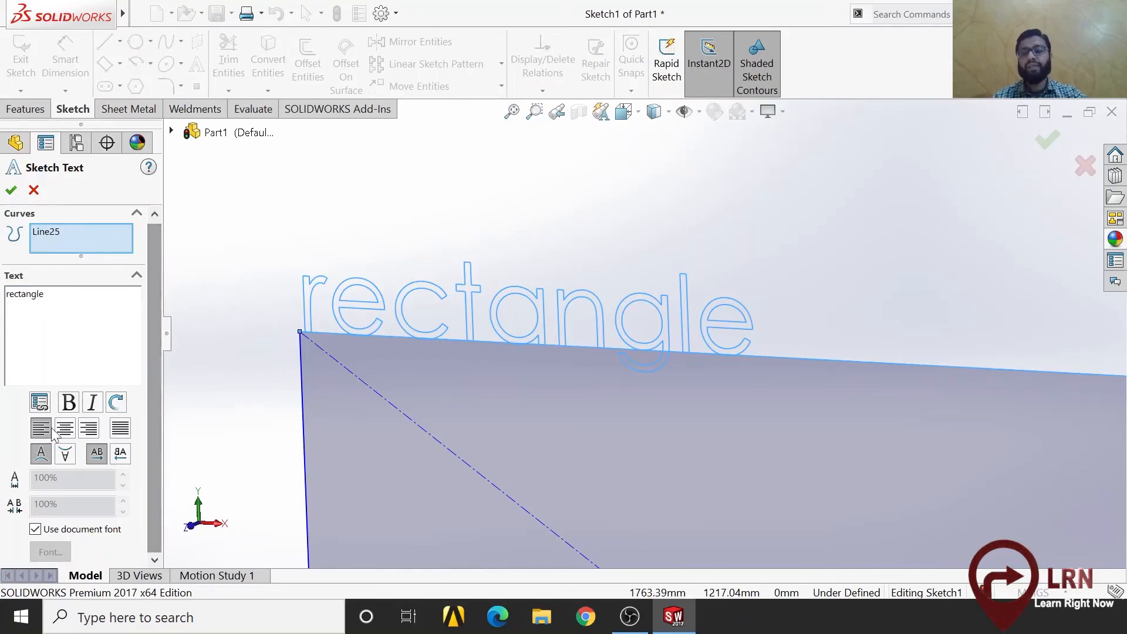
{"action": "left_click", "coordinate": [69, 402]}
{"action": "left_click", "coordinate": [89, 404]}
{"action": "left_click", "coordinate": [90, 403]}
{"action": "left_click", "coordinate": [69, 403]}
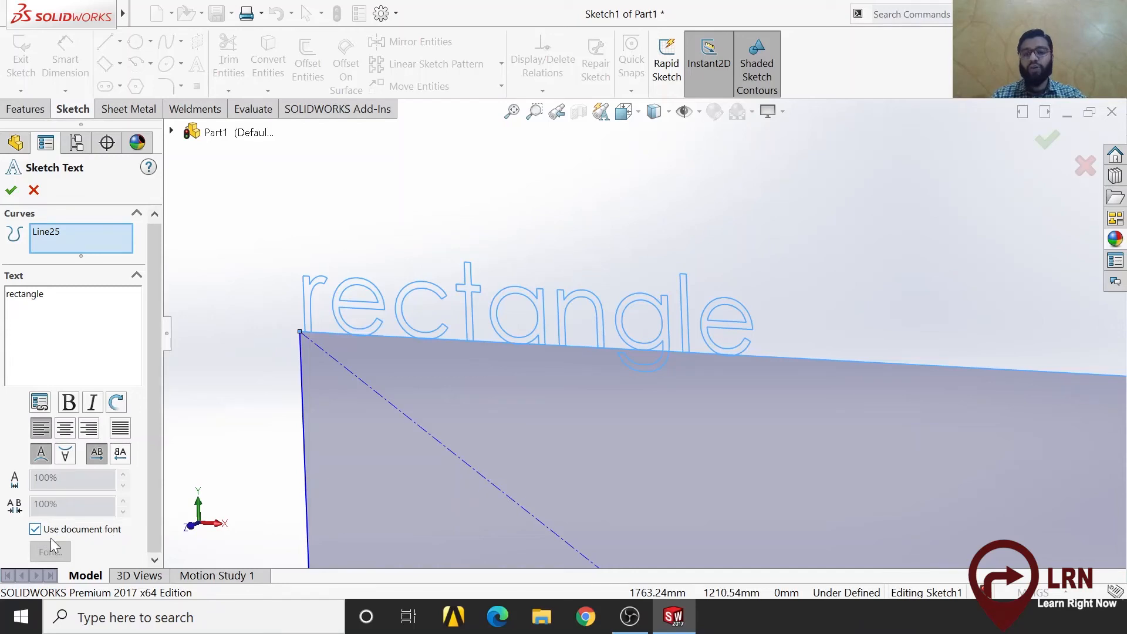
Step: Turn off the document font for the sketch text, compare the units and points height modes, and accept the font with units
{"action": "left_click", "coordinate": [35, 529]}
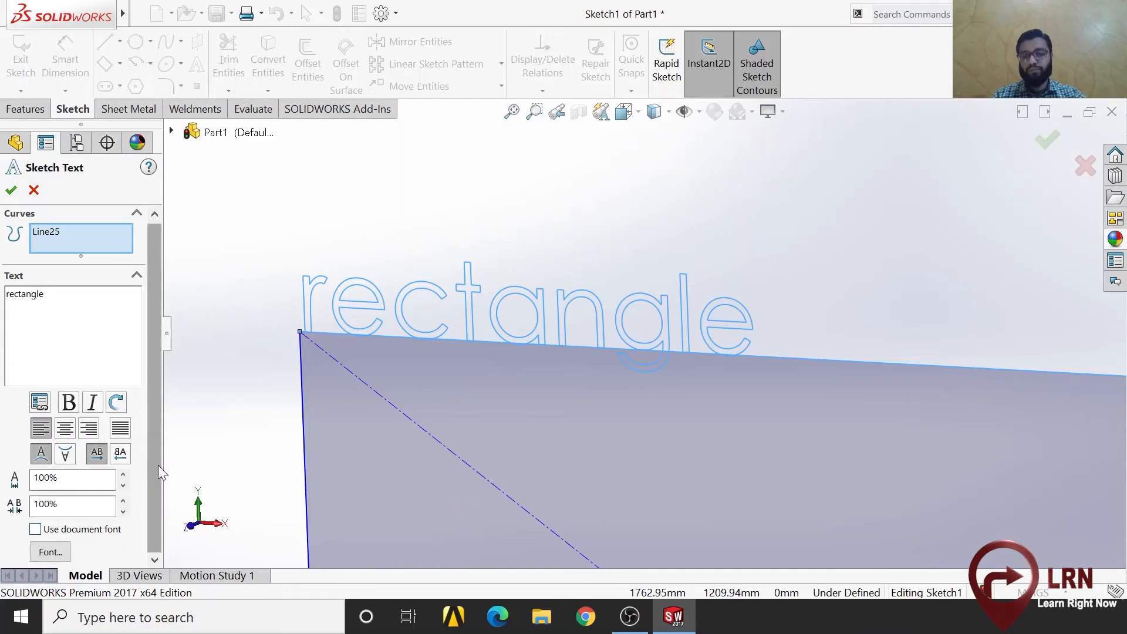
{"action": "left_click", "coordinate": [49, 552]}
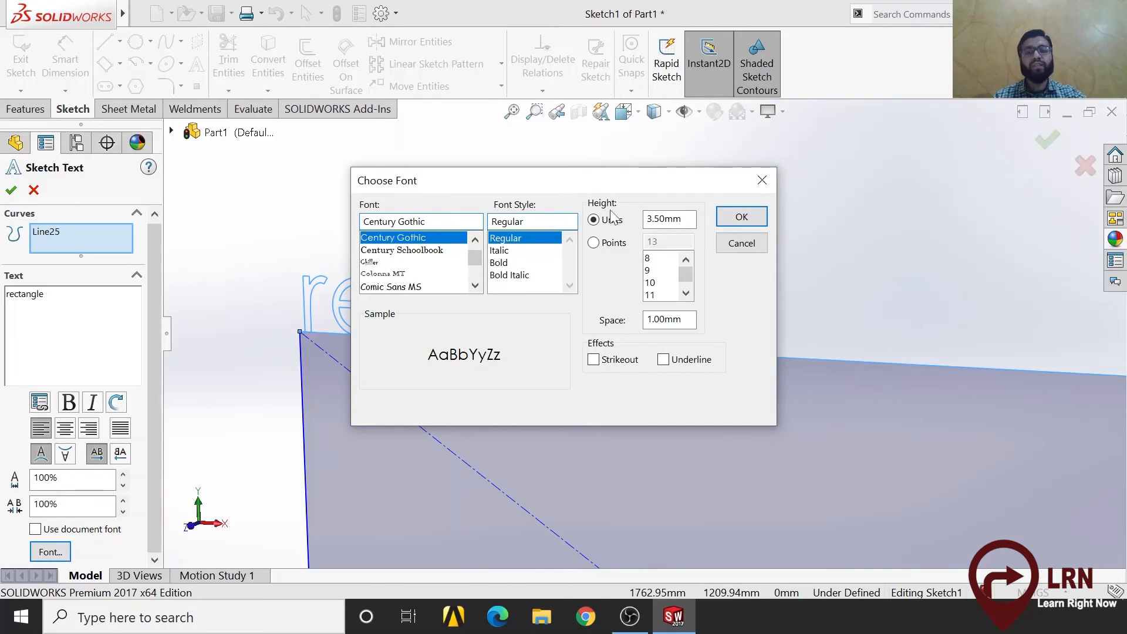
{"action": "left_click", "coordinate": [619, 248]}
{"action": "left_click", "coordinate": [616, 222]}
{"action": "left_click", "coordinate": [616, 244]}
{"action": "left_click", "coordinate": [609, 221]}
{"action": "left_click", "coordinate": [607, 243]}
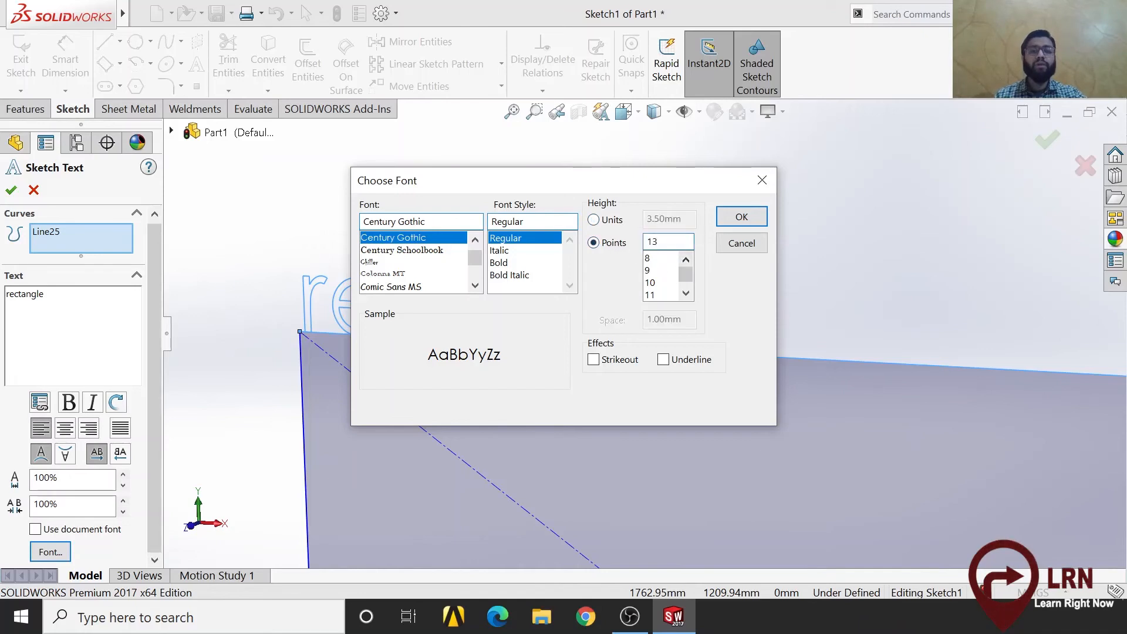
{"action": "left_click", "coordinate": [596, 220]}
{"action": "left_click", "coordinate": [761, 217]}
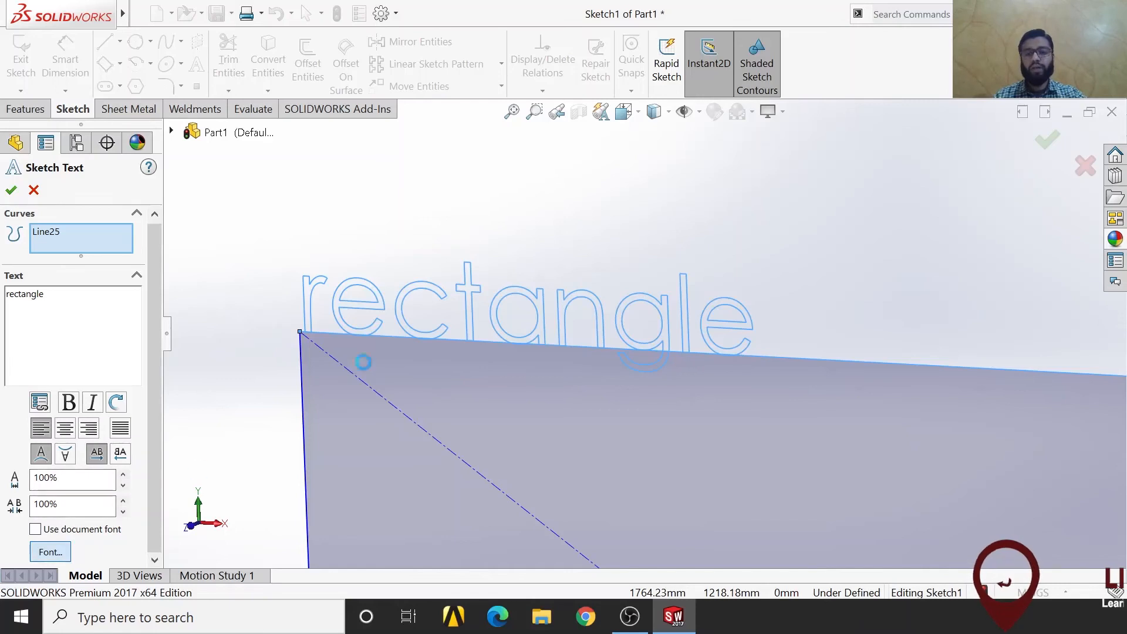
Step: Set the sketch text's font height to 72 points
{"action": "left_click", "coordinate": [50, 551]}
{"action": "left_click", "coordinate": [623, 242]}
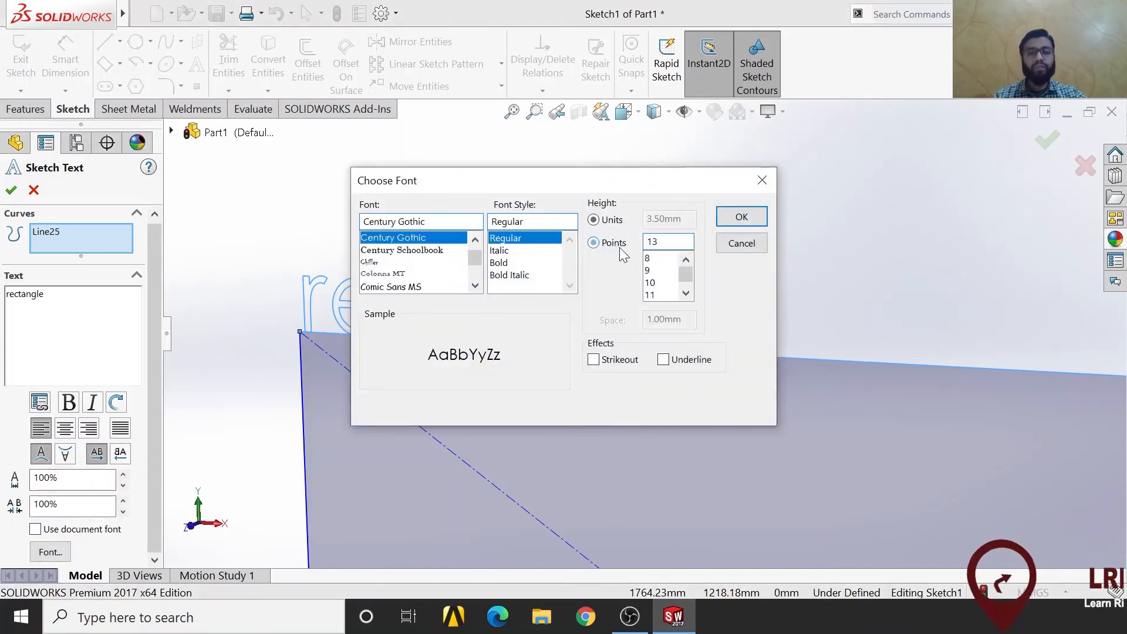
{"action": "left_click_drag", "start_coordinate": [685, 274], "coordinate": [682, 306]}
{"action": "left_click", "coordinate": [652, 294]}
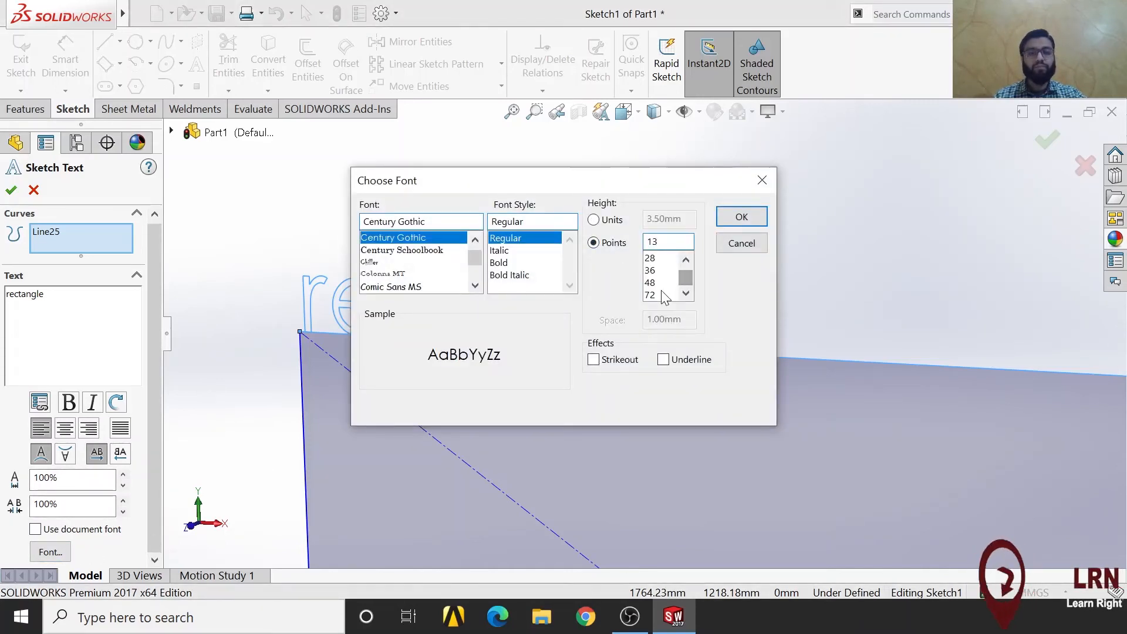
{"action": "left_click", "coordinate": [741, 217]}
Step: Inspect the resized lettering along the center rectangle's upper edge and accept the sketch text
{"action": "scroll", "coordinate": [746, 268], "scroll_direction": "up", "scroll_amount": 2}
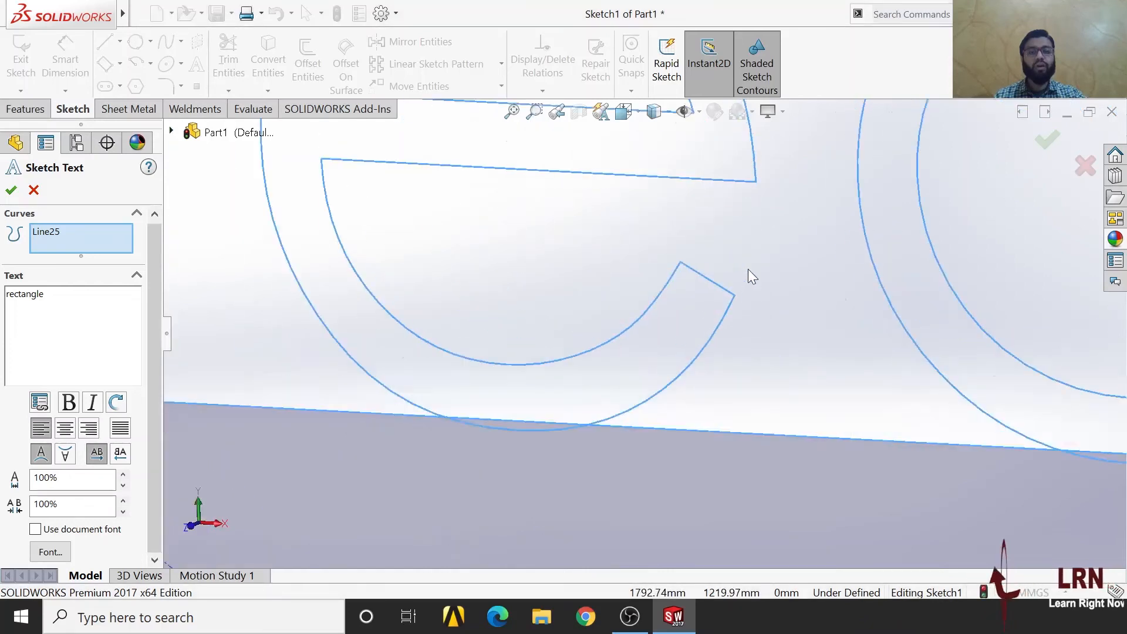
{"action": "scroll", "coordinate": [748, 268], "scroll_direction": "down", "scroll_amount": 5}
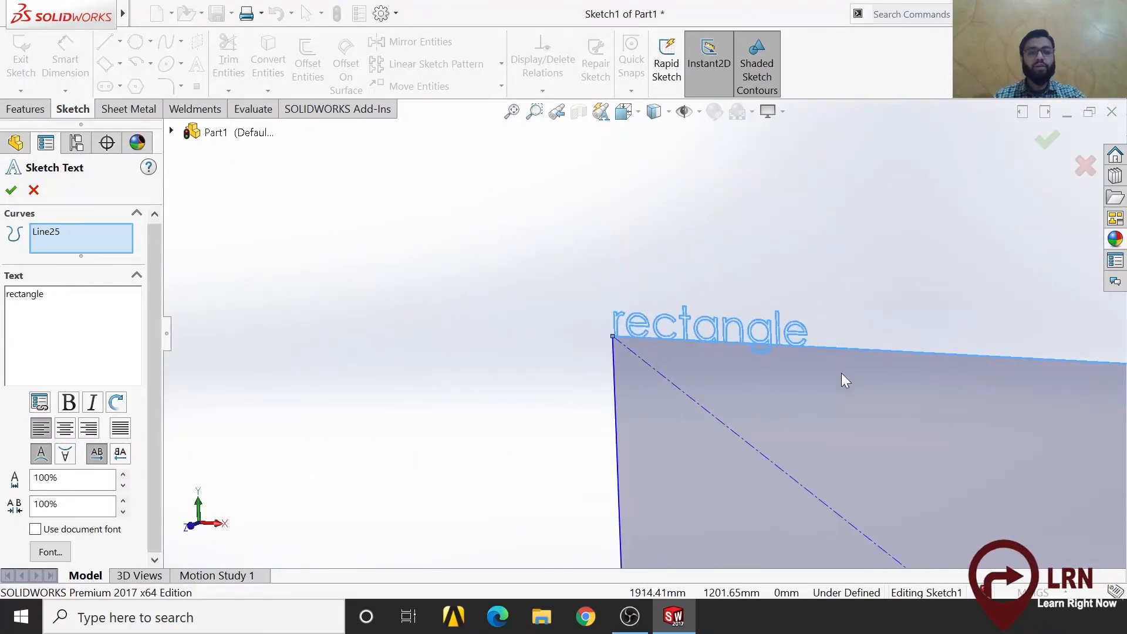
{"action": "middle_click_drag", "start_coordinate": [840, 372], "coordinate": [857, 369]}
{"action": "scroll", "coordinate": [1021, 324], "scroll_direction": "up", "scroll_amount": 5}
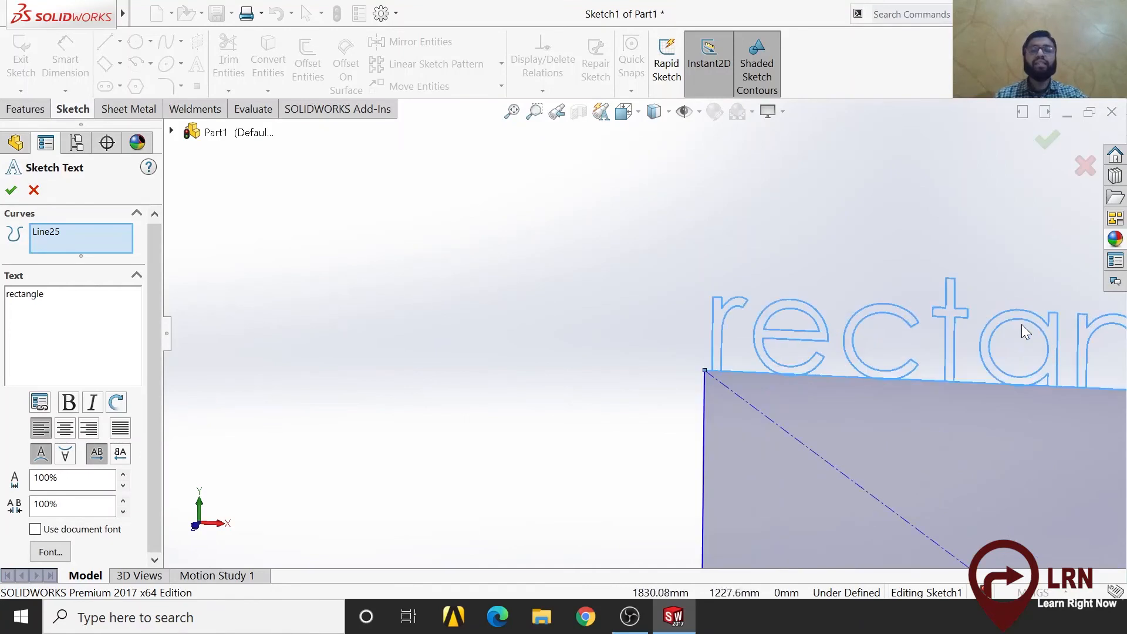
{"action": "scroll", "coordinate": [1021, 326], "scroll_direction": "up", "scroll_amount": 2}
{"action": "scroll", "coordinate": [1021, 326], "scroll_direction": "down", "scroll_amount": 4}
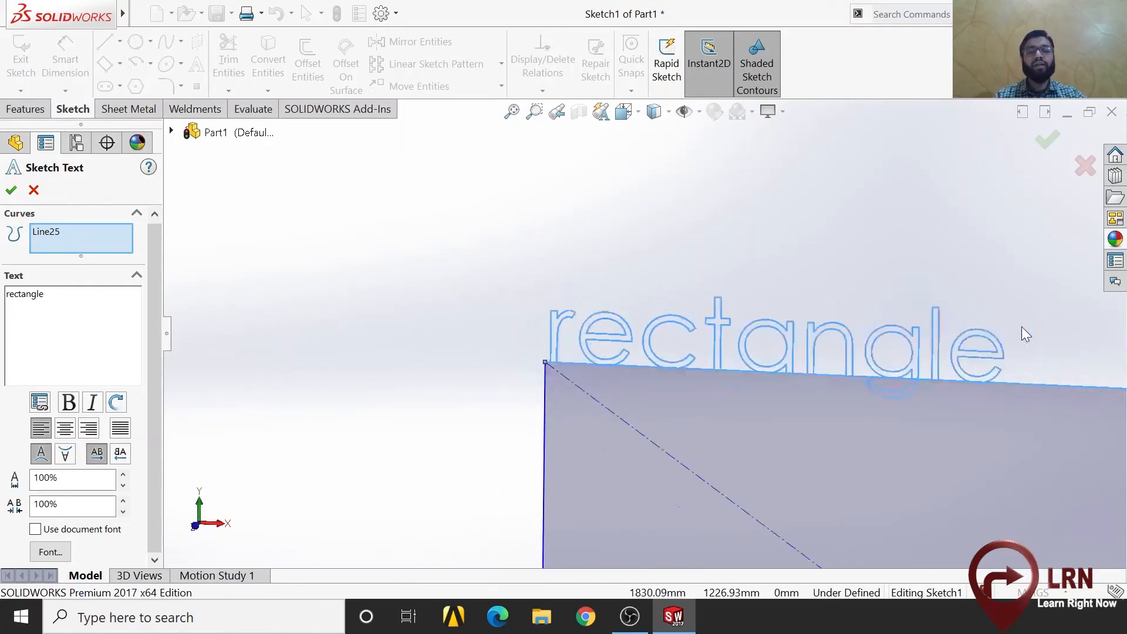
{"action": "scroll", "coordinate": [1021, 326], "scroll_direction": "down", "scroll_amount": 1}
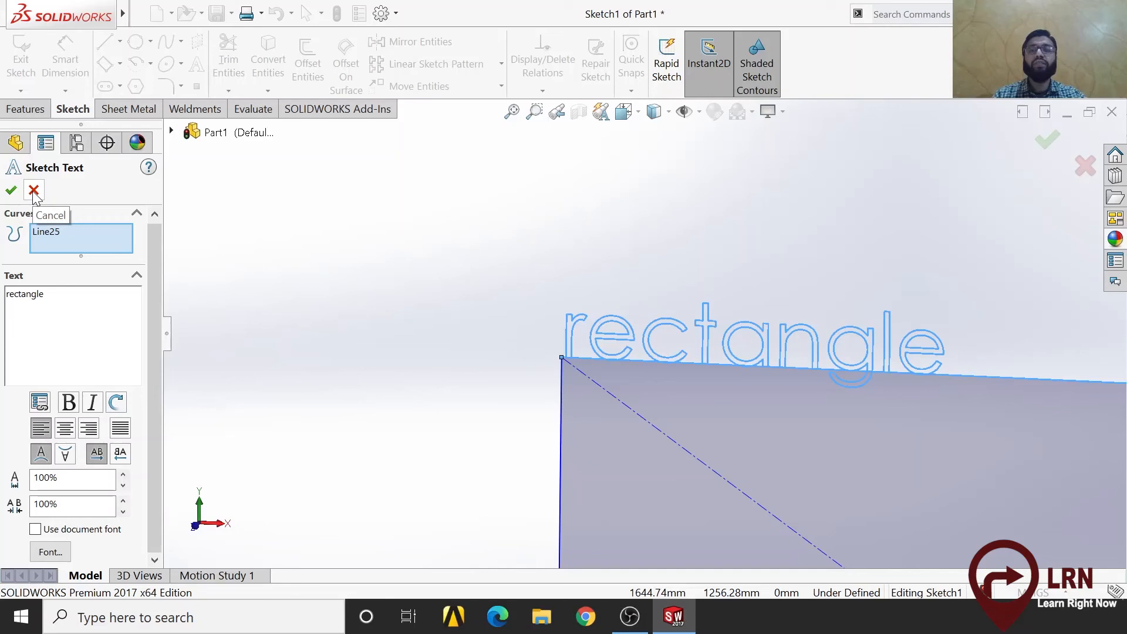
{"action": "left_click", "coordinate": [10, 190]}
{"action": "scroll", "coordinate": [825, 330], "scroll_direction": "up", "scroll_amount": 1}
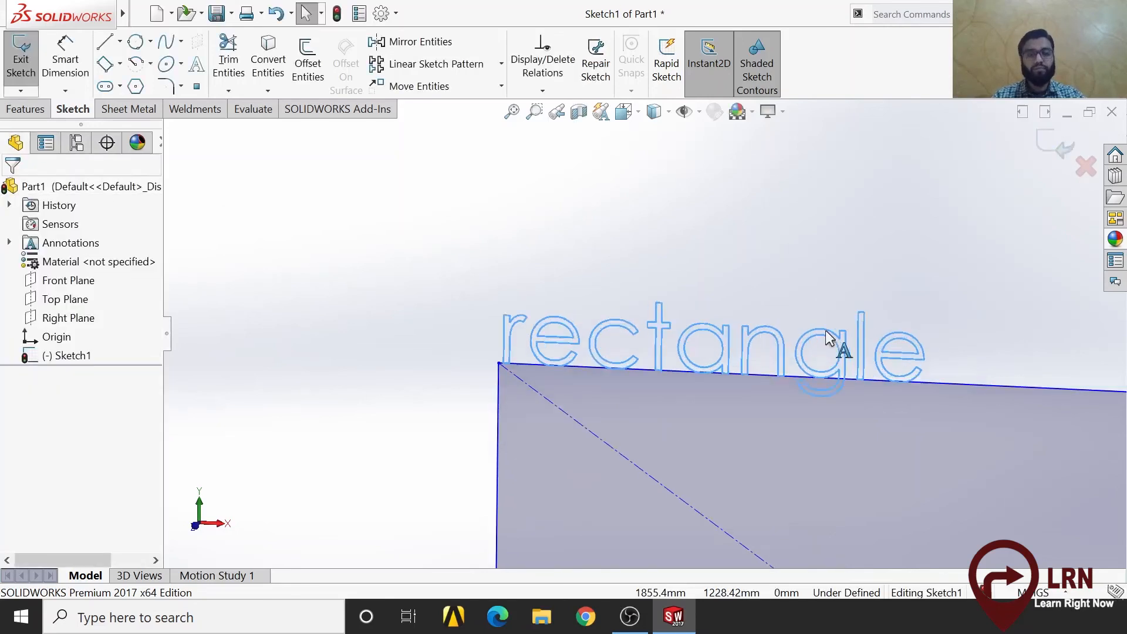
{"action": "scroll", "coordinate": [763, 335], "scroll_direction": "down", "scroll_amount": 3}
{"action": "scroll", "coordinate": [757, 335], "scroll_direction": "up", "scroll_amount": 5}
Step: Sketch a nearly horizontal straight slot about 672 mm between centers and 370 mm wide, above and left of the center rectangle
{"action": "left_click", "coordinate": [28, 110]}
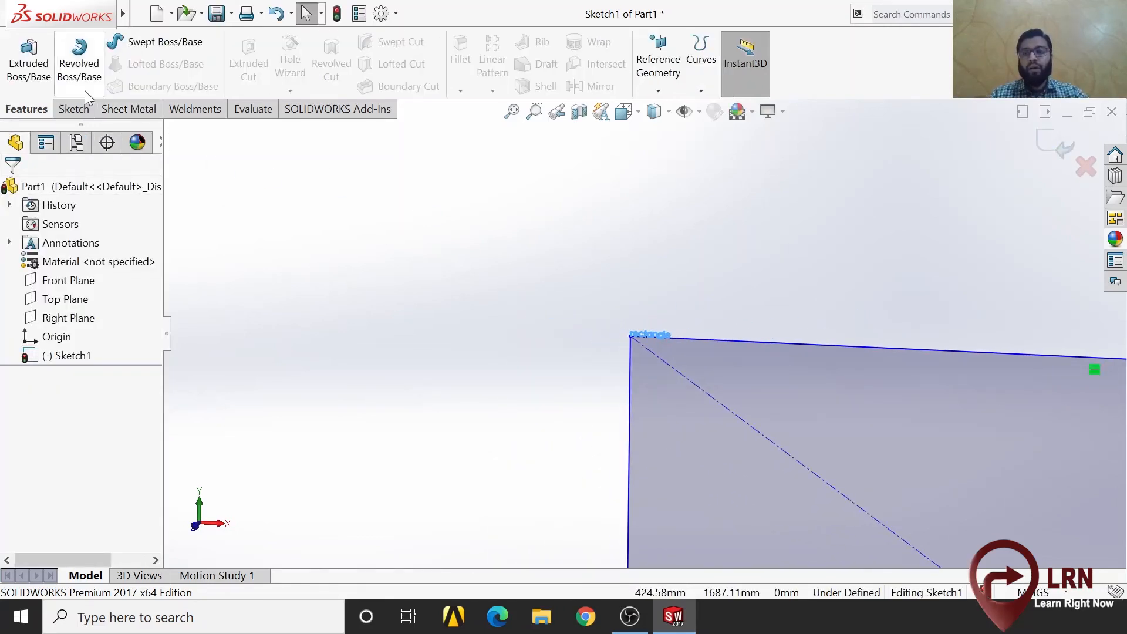
{"action": "left_click", "coordinate": [132, 109]}
{"action": "left_click", "coordinate": [72, 110]}
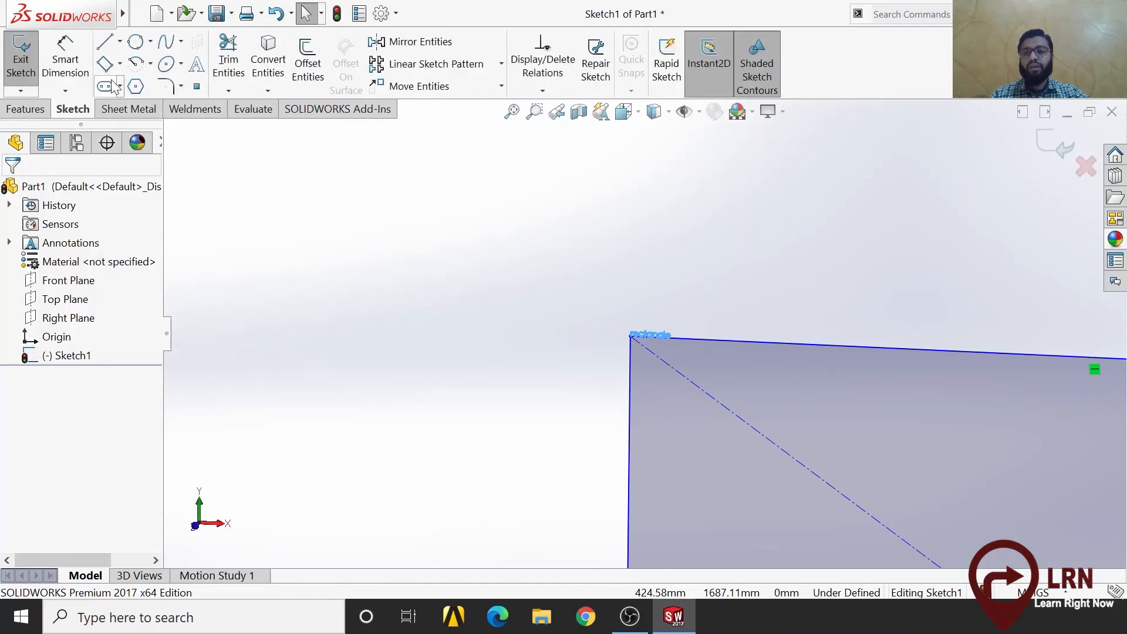
{"action": "left_click", "coordinate": [120, 88]}
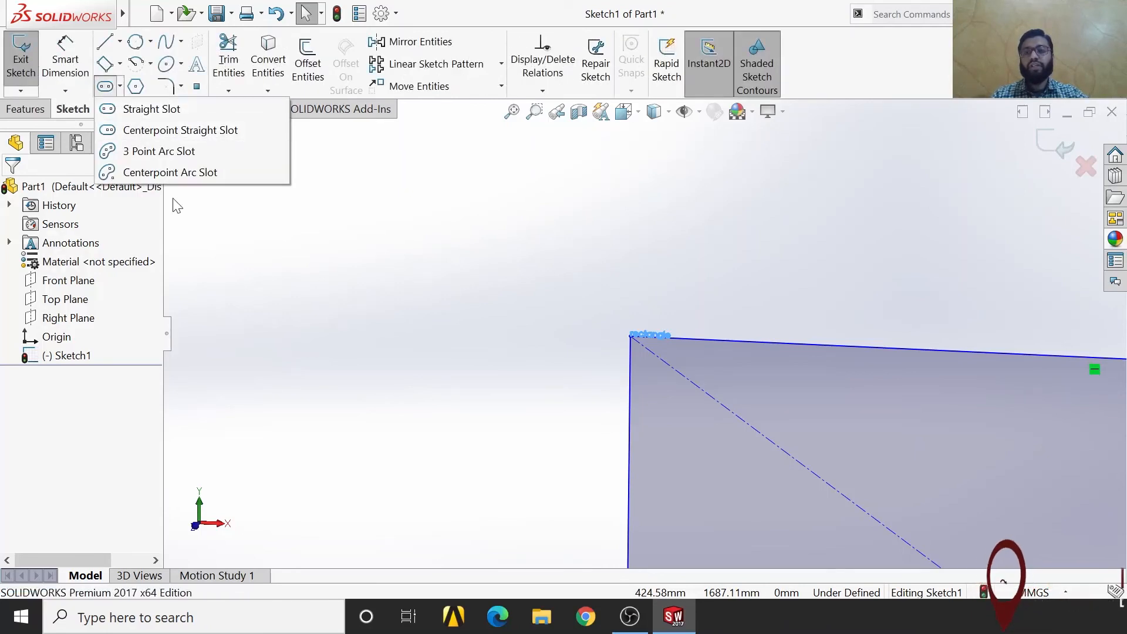
{"action": "left_click", "coordinate": [203, 110]}
{"action": "left_click", "coordinate": [261, 201]}
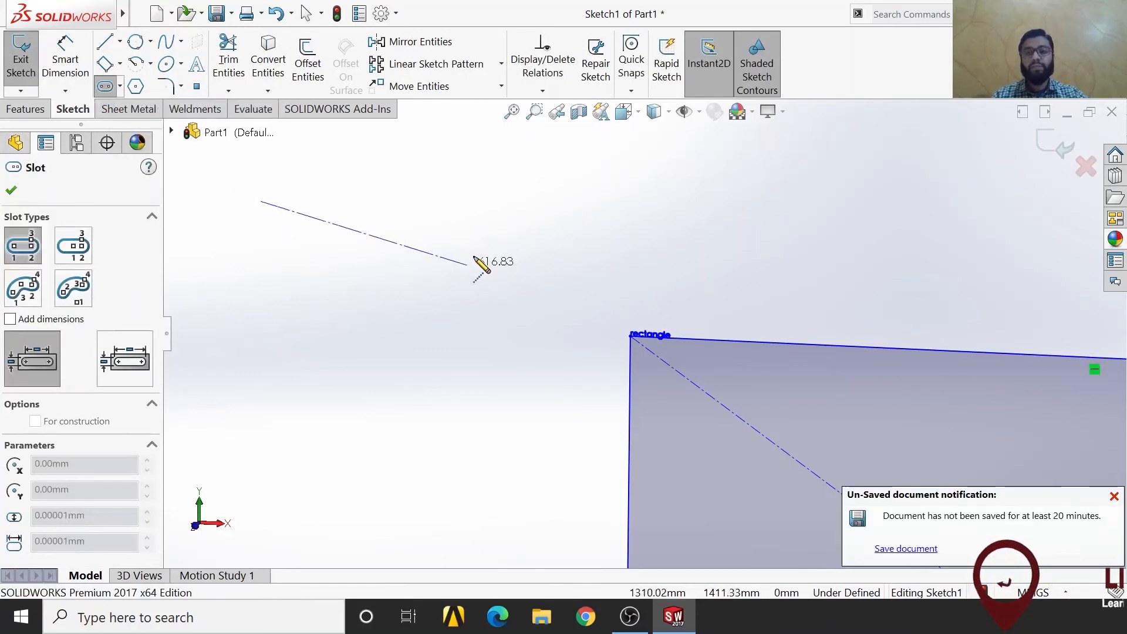
{"action": "left_click", "coordinate": [495, 199]}
{"action": "left_click", "coordinate": [496, 244]}
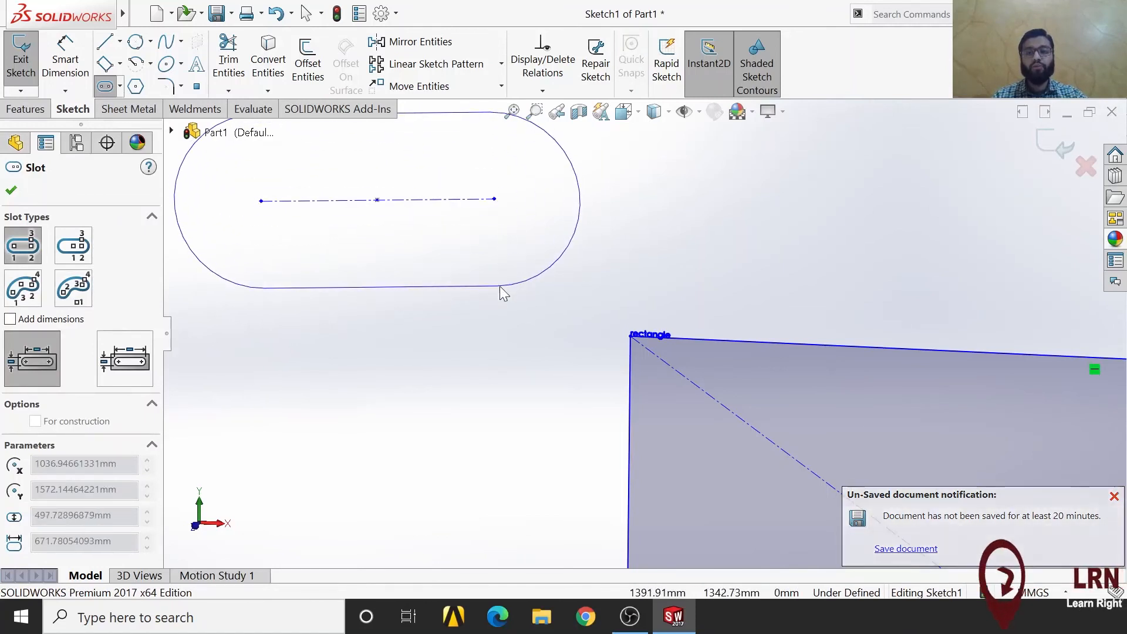
{"action": "left_click", "coordinate": [560, 267]}
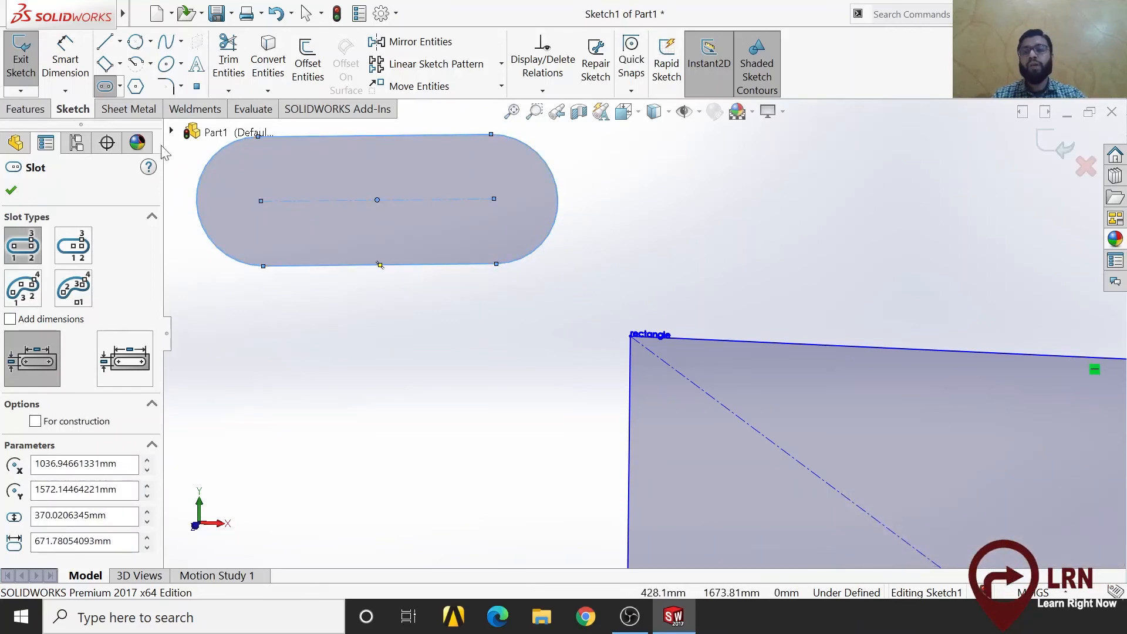
Step: Sketch a six-sided inscribed-circle polygon with a circle diameter of about 517 mm to the right of the slot
{"action": "left_click", "coordinate": [143, 92]}
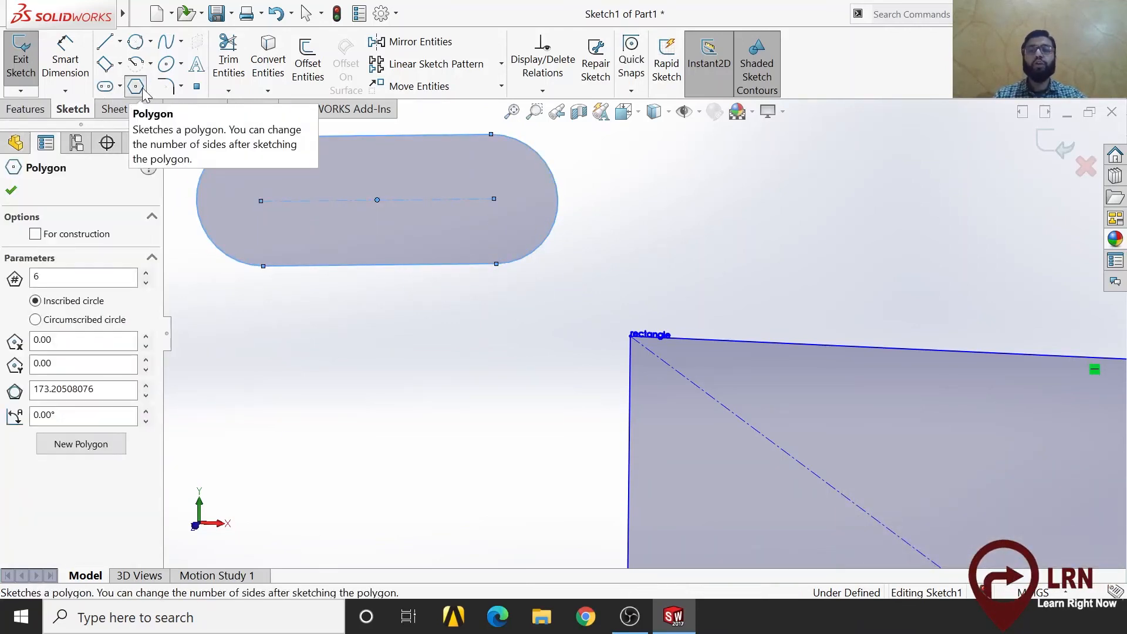
{"action": "left_click", "coordinate": [730, 201]}
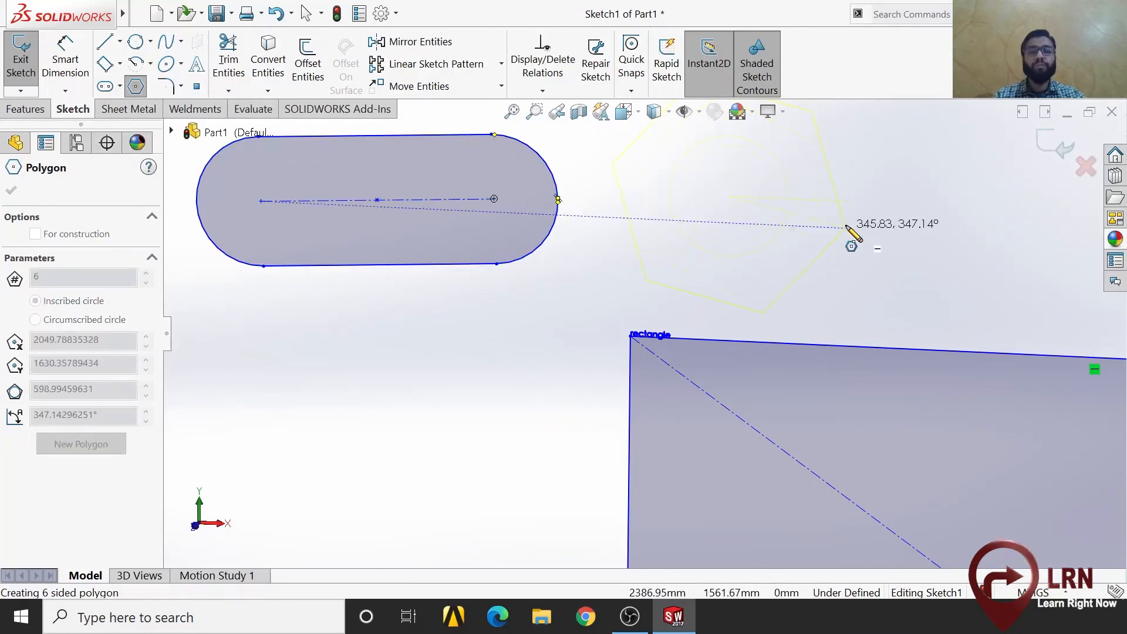
{"action": "left_click", "coordinate": [821, 248]}
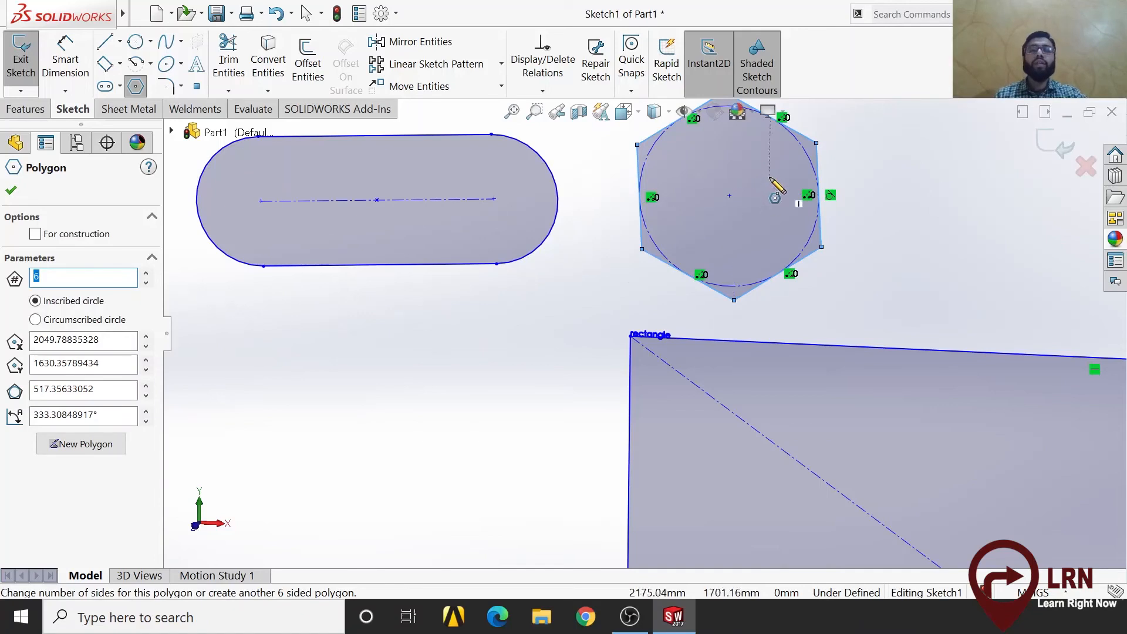
{"action": "scroll", "coordinate": [769, 178], "scroll_direction": "down", "scroll_amount": 3}
{"action": "scroll", "coordinate": [774, 177], "scroll_direction": "up", "scroll_amount": 4}
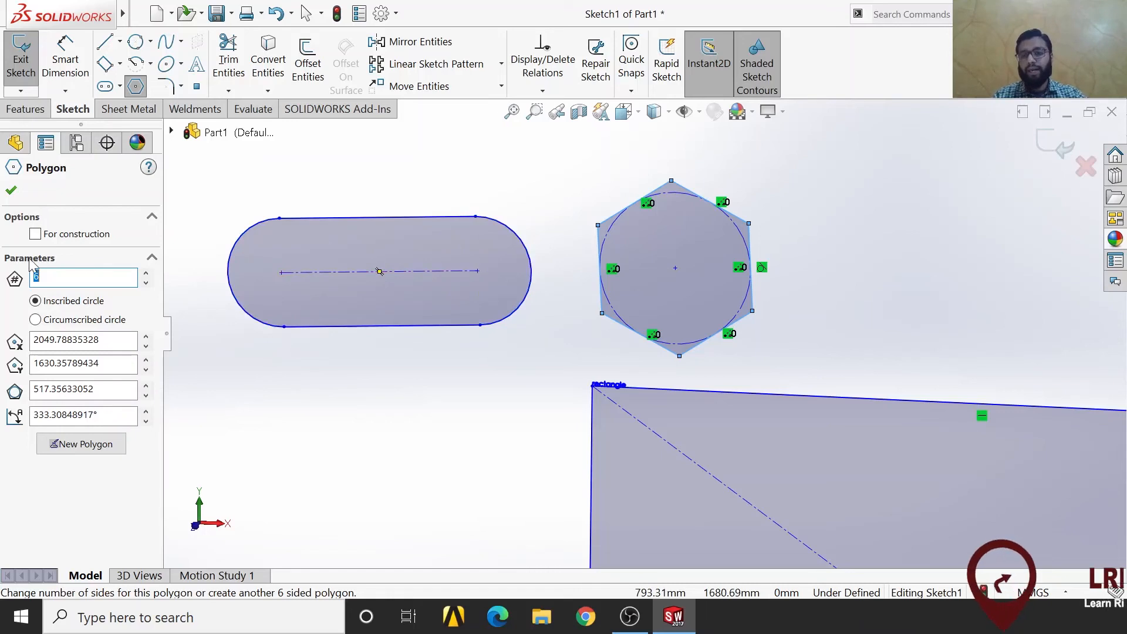
Step: Set the number of sides of the polygon right of the slot to 5
{"action": "left_click", "coordinate": [54, 276]}
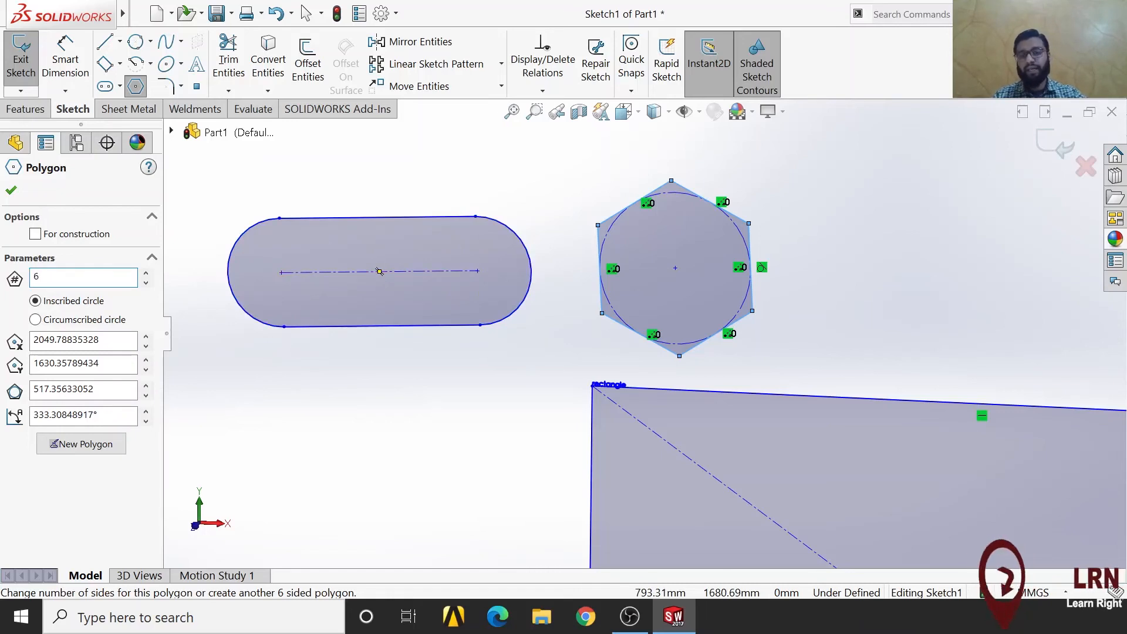
{"action": "key", "text": "BackSpace"}
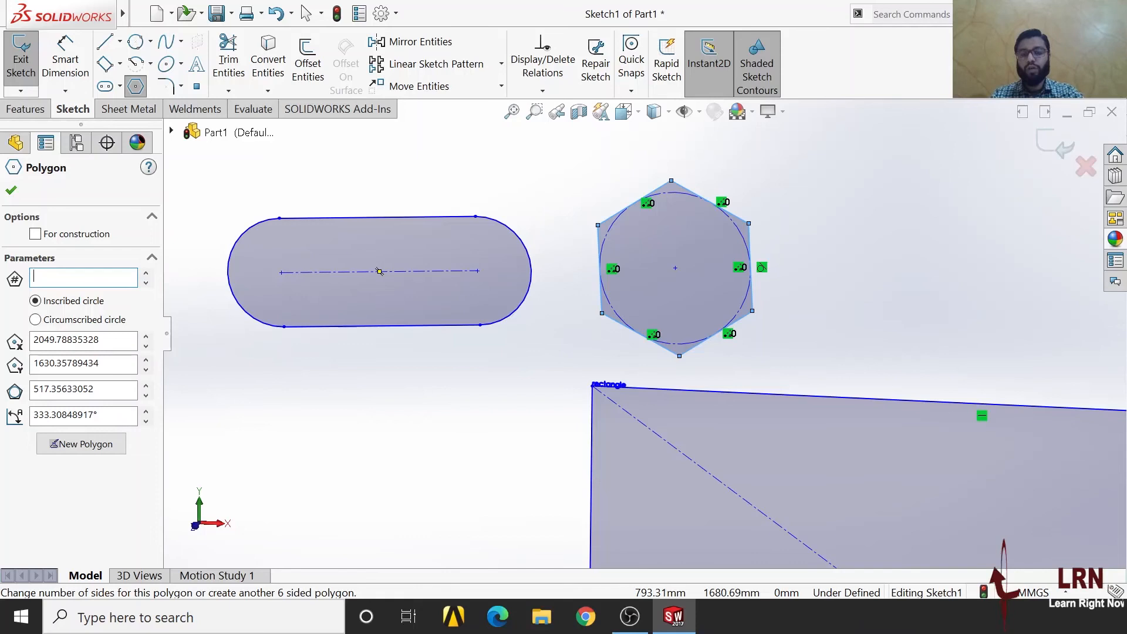
{"action": "type", "text": "5"}
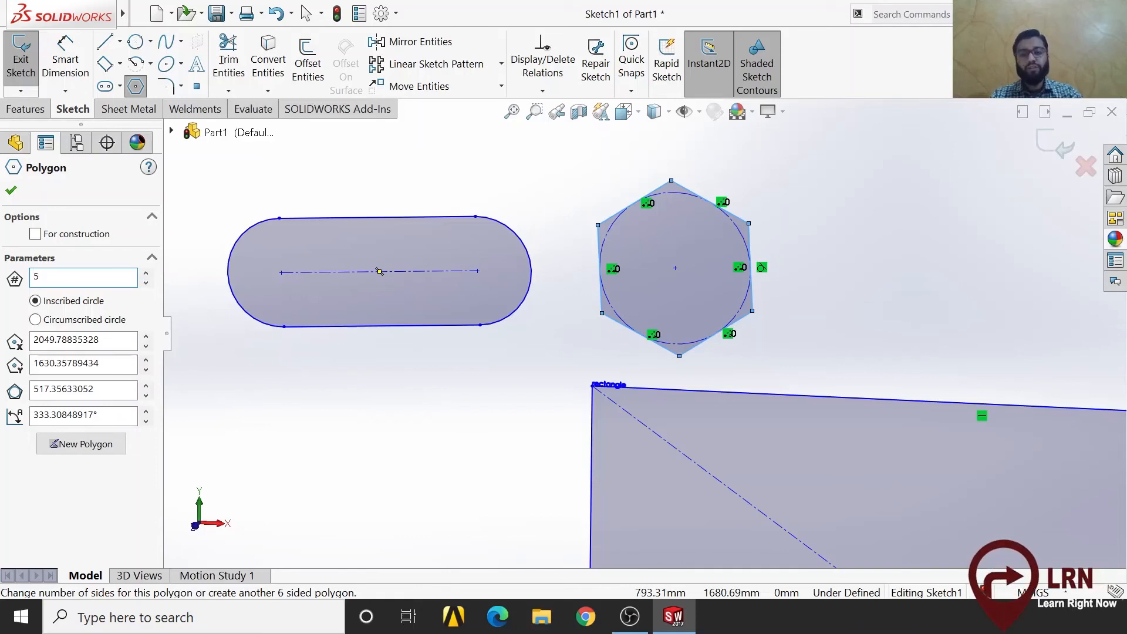
{"action": "key", "text": "Return"}
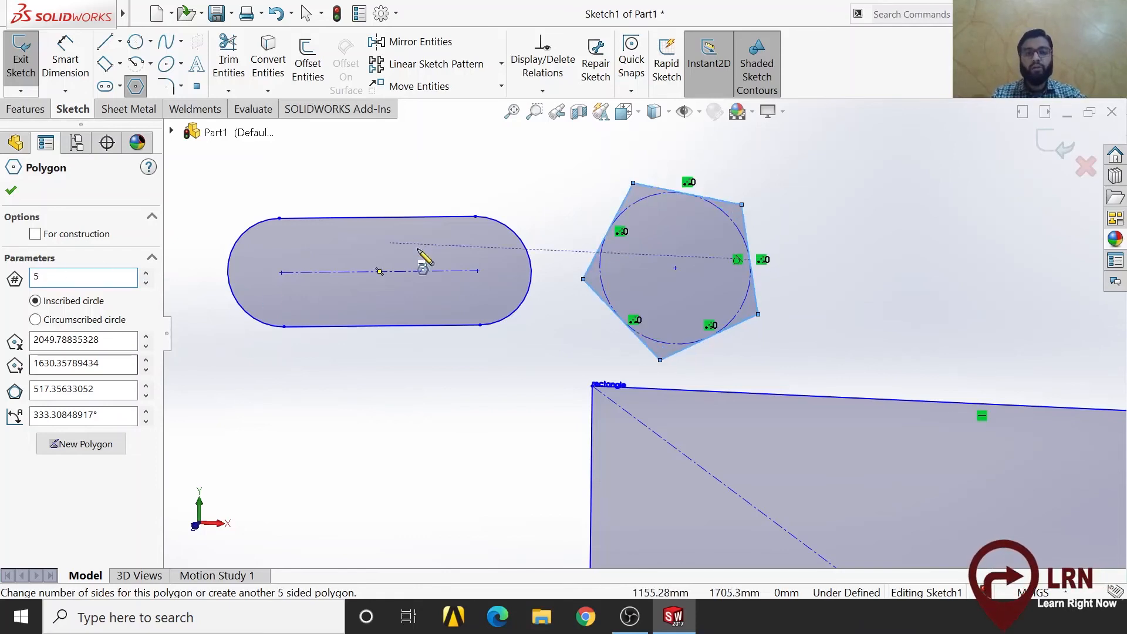
Step: Sketch a second five-sided polygon with an inscribed circle of about 809 mm diameter to the left of the slot
{"action": "key", "text": "f"}
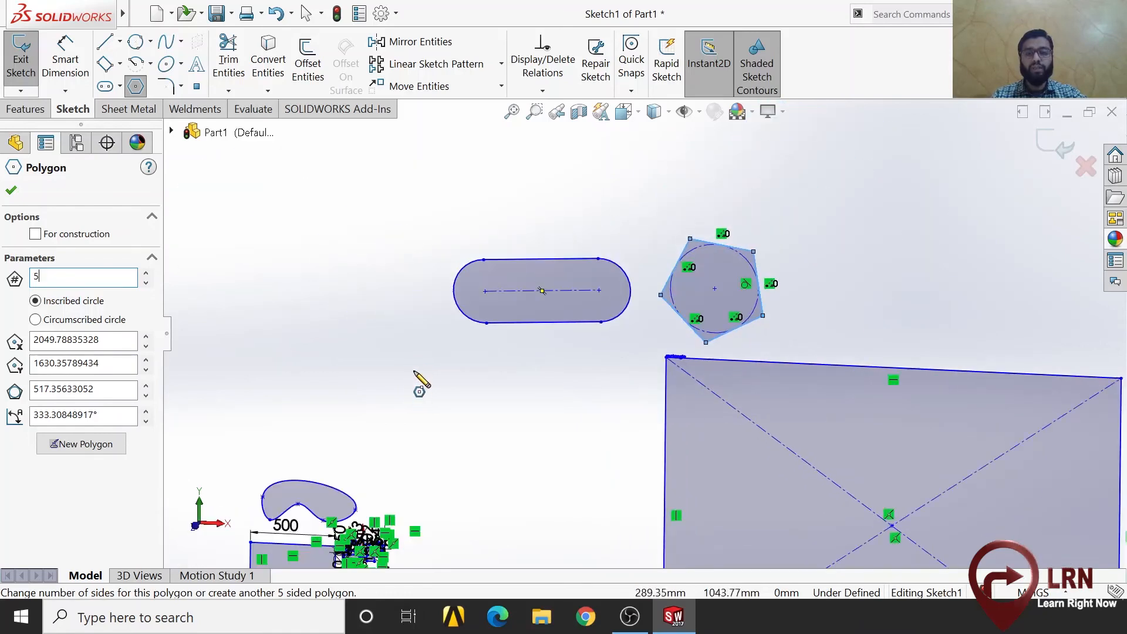
{"action": "left_click", "coordinate": [356, 282]}
{"action": "left_click", "coordinate": [397, 358]}
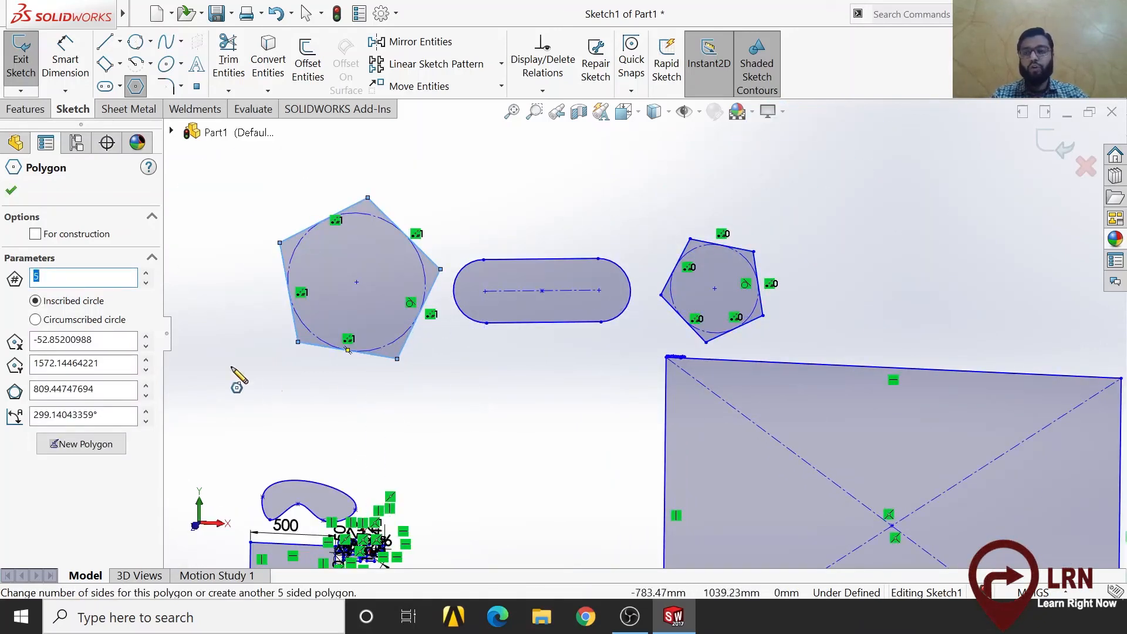
{"action": "key", "text": "Escape"}
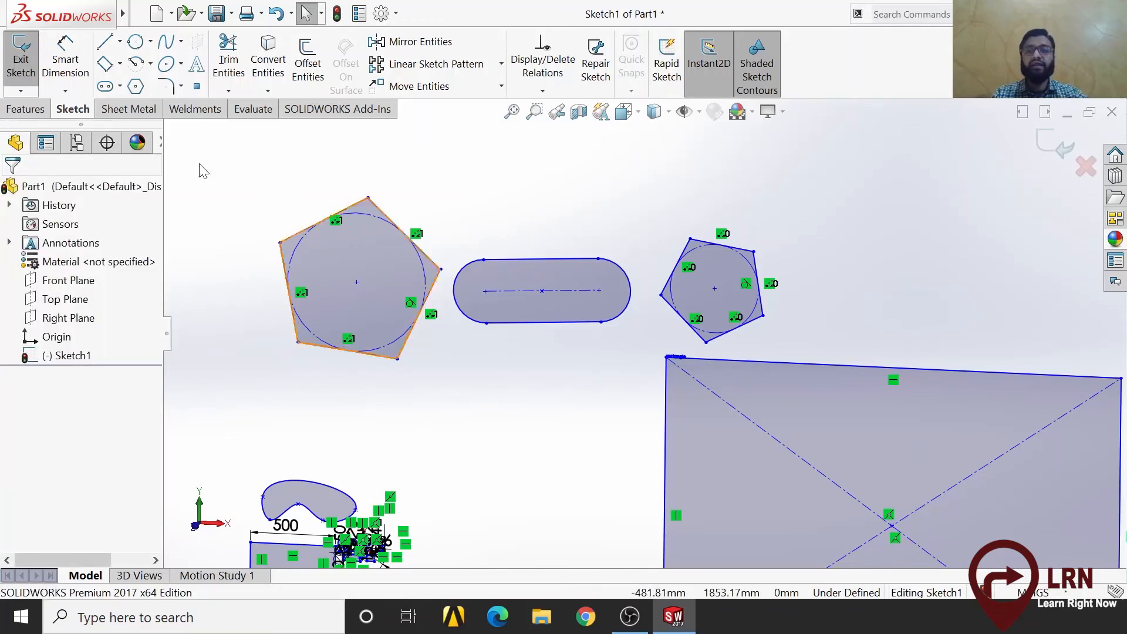
Step: Sketch a six-sided polygon with an inscribed circle of about 847 mm diameter above the center rectangle
{"action": "left_click", "coordinate": [136, 86]}
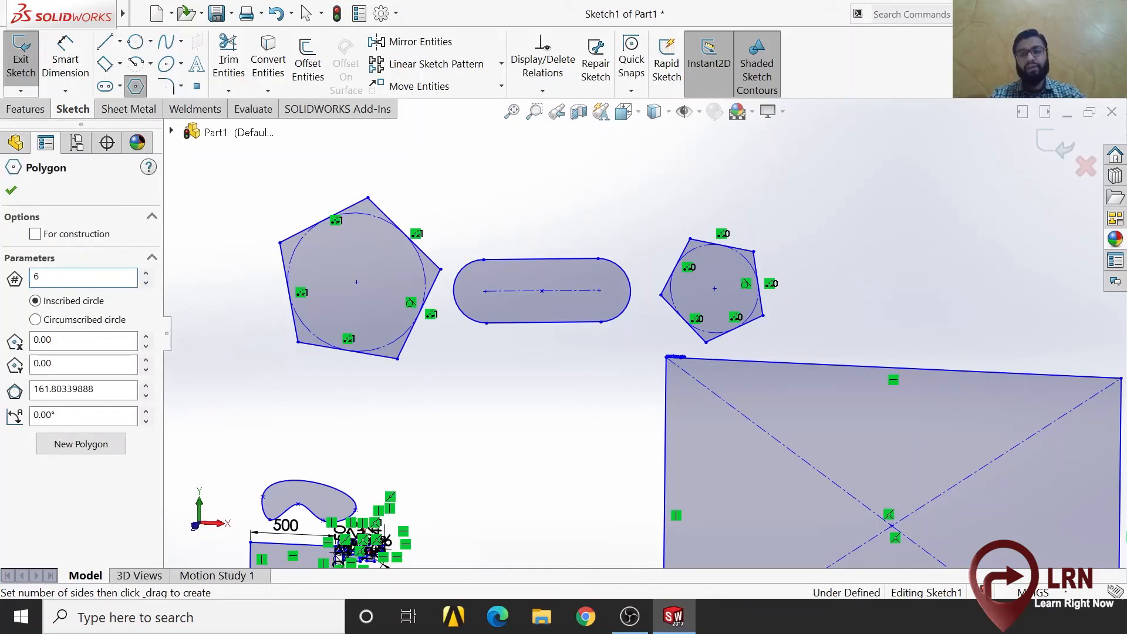
{"action": "left_click", "coordinate": [858, 159]}
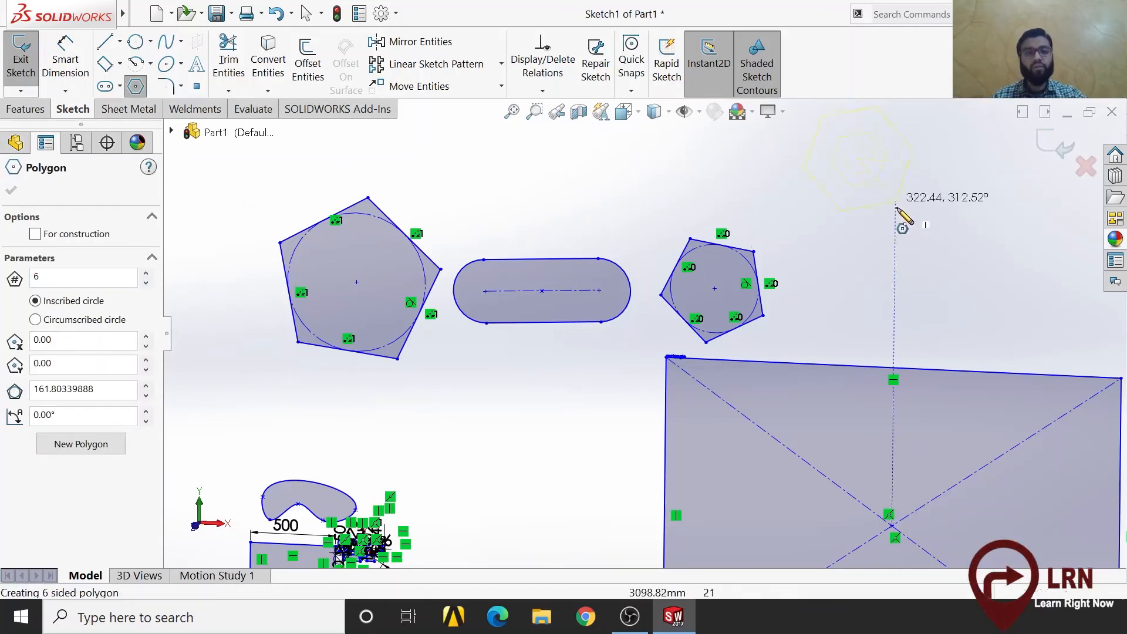
{"action": "left_click", "coordinate": [910, 244]}
{"action": "scroll", "coordinate": [857, 178], "scroll_direction": "up", "scroll_amount": 2}
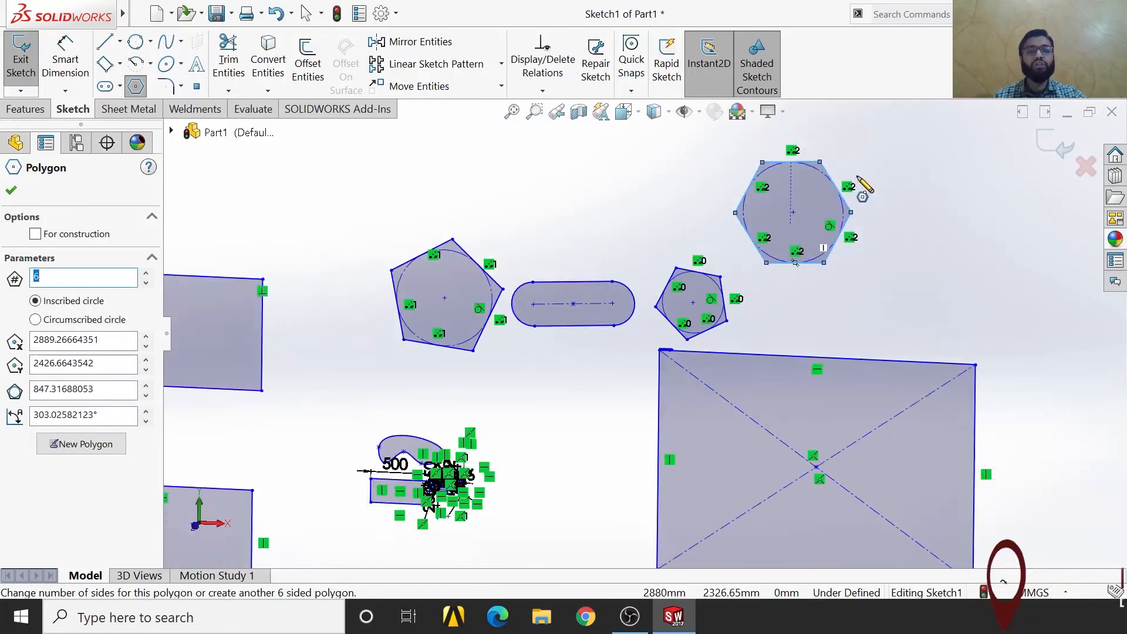
Step: Add a vertical Smart Dimension of 500 mm to the upper-left side of the hexagon above the center rectangle
{"action": "scroll", "coordinate": [664, 212], "scroll_direction": "up", "scroll_amount": 1}
{"action": "key", "text": "Escape"}
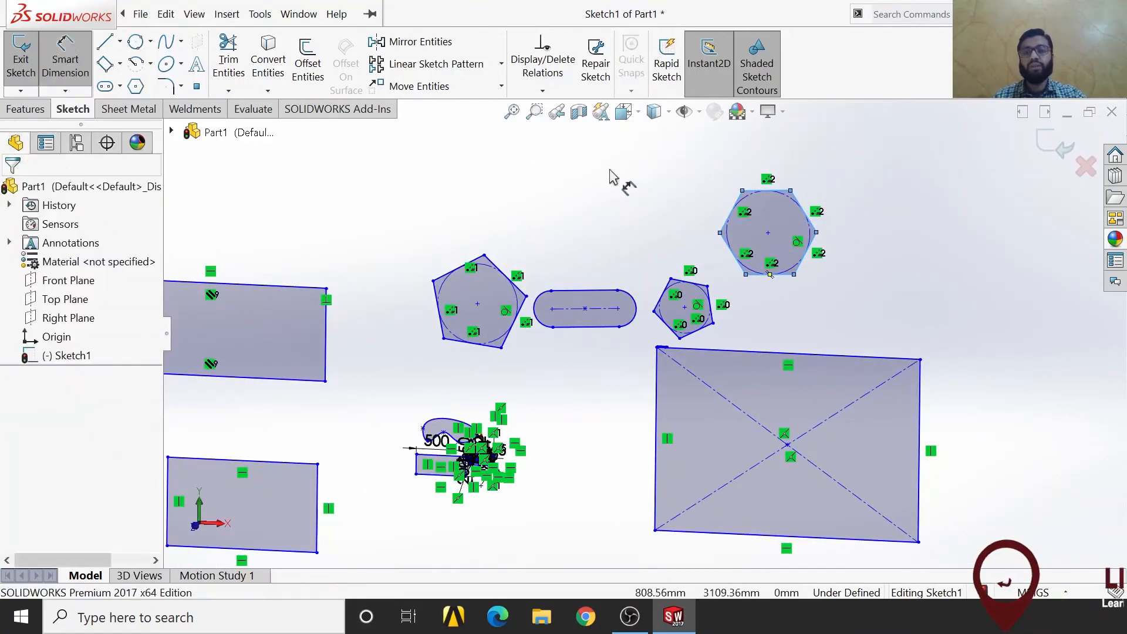
{"action": "left_click", "coordinate": [731, 212]}
{"action": "left_click", "coordinate": [678, 210]}
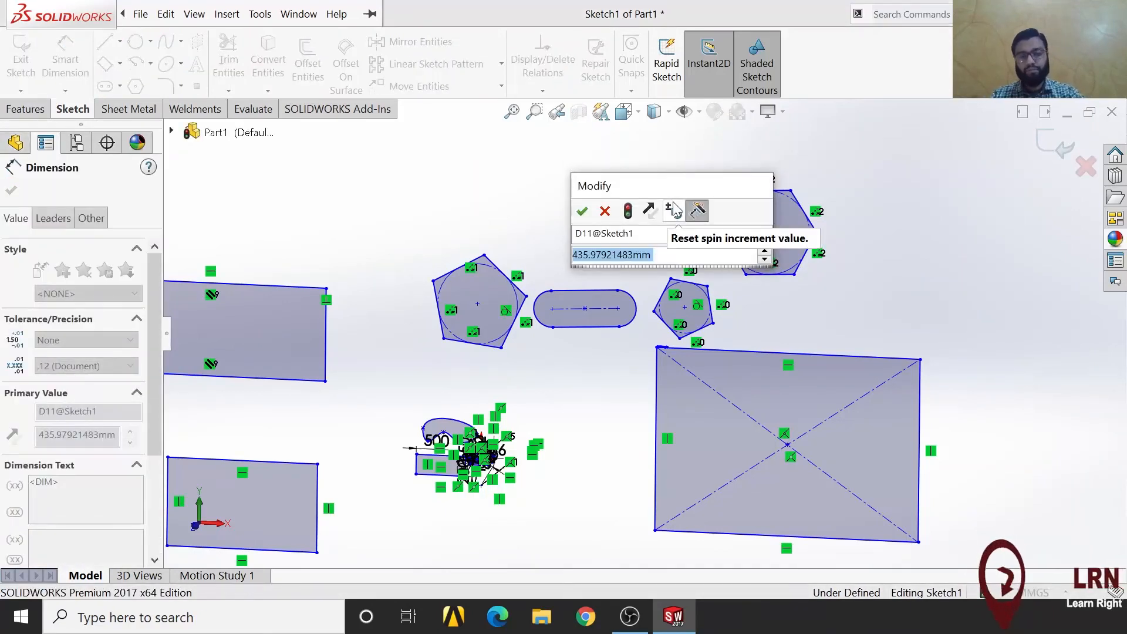
{"action": "type", "text": "500"}
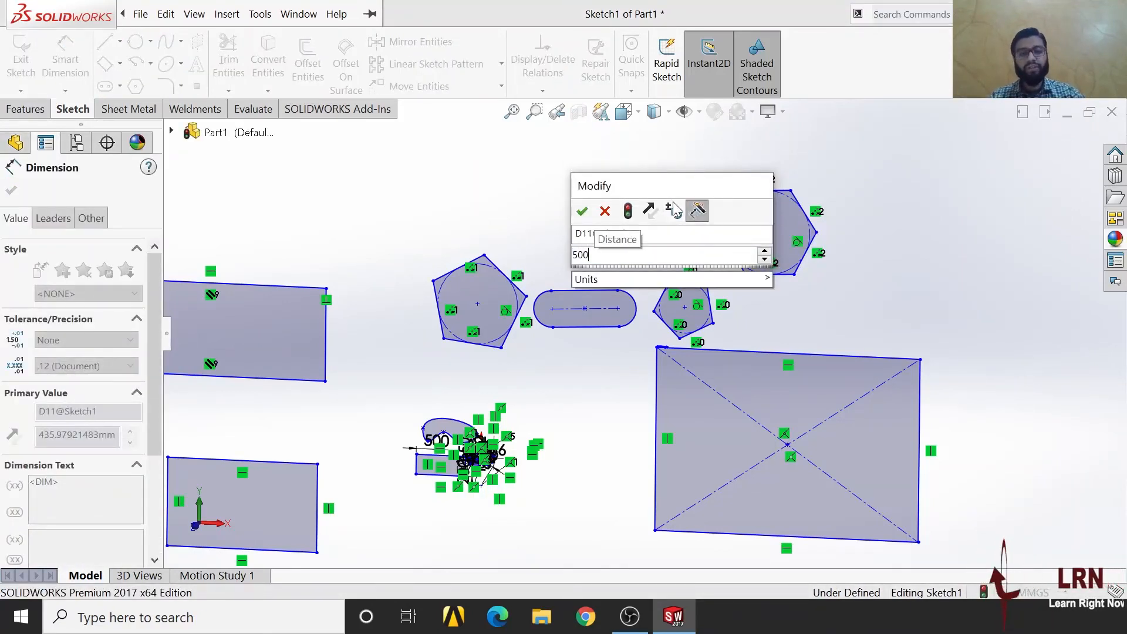
{"action": "key", "text": "Return"}
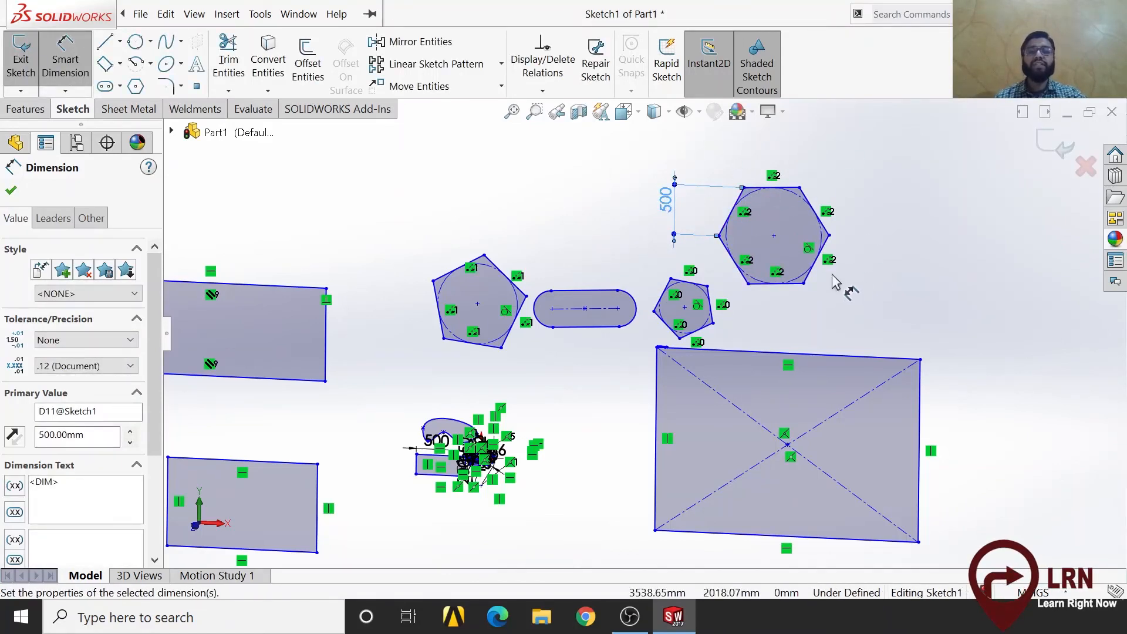
{"action": "key", "text": "z"}
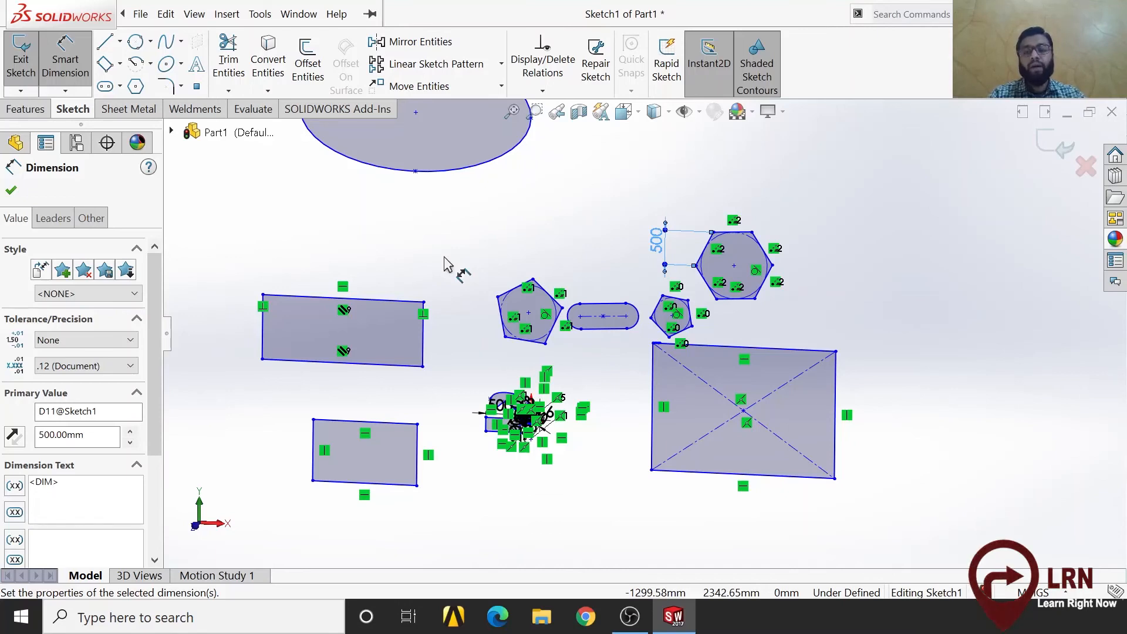
{"action": "right_click", "coordinate": [246, 292]}
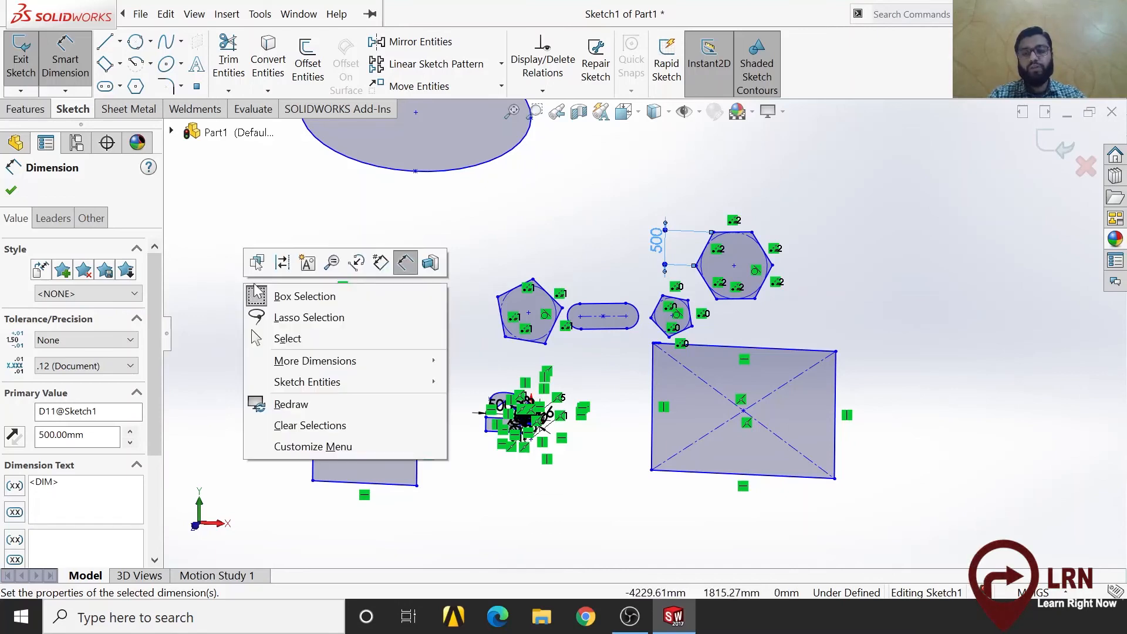
{"action": "left_click", "coordinate": [253, 263]}
Step: Place three sketch points along the top edge of the rectangle to the left of the larger pentagon
{"action": "scroll", "coordinate": [270, 293], "scroll_direction": "down", "scroll_amount": 5}
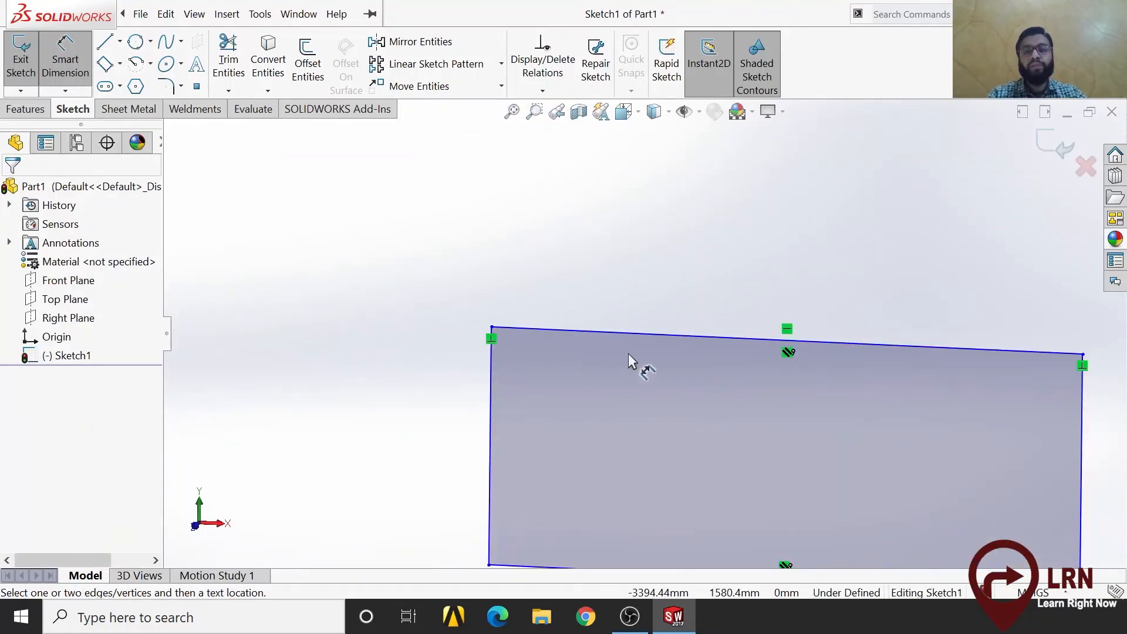
{"action": "scroll", "coordinate": [628, 354], "scroll_direction": "up", "scroll_amount": 3}
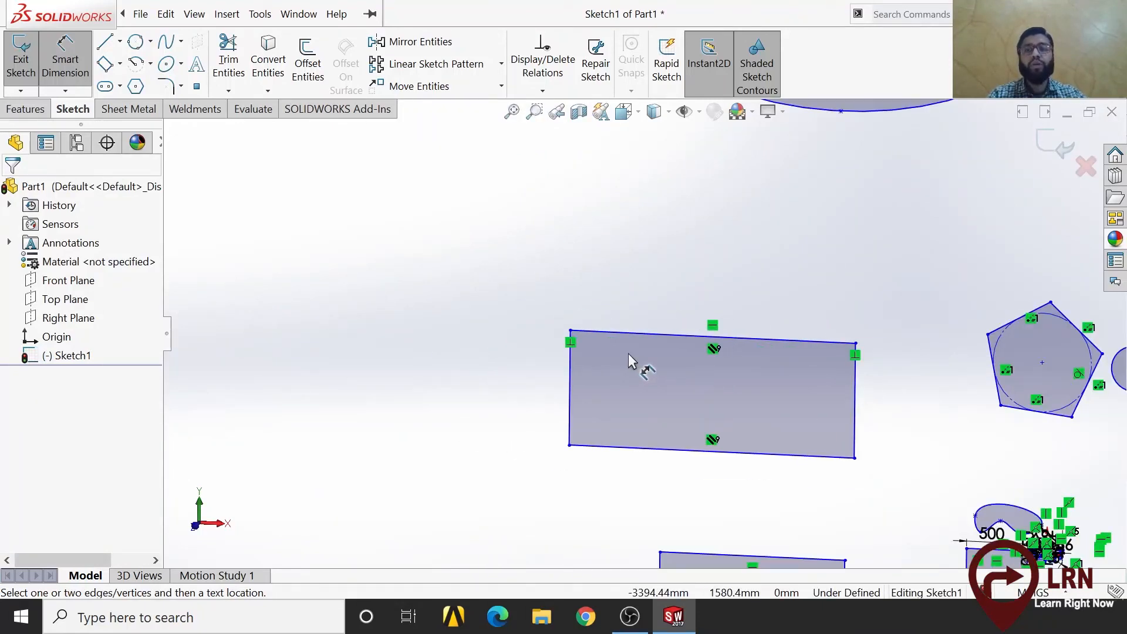
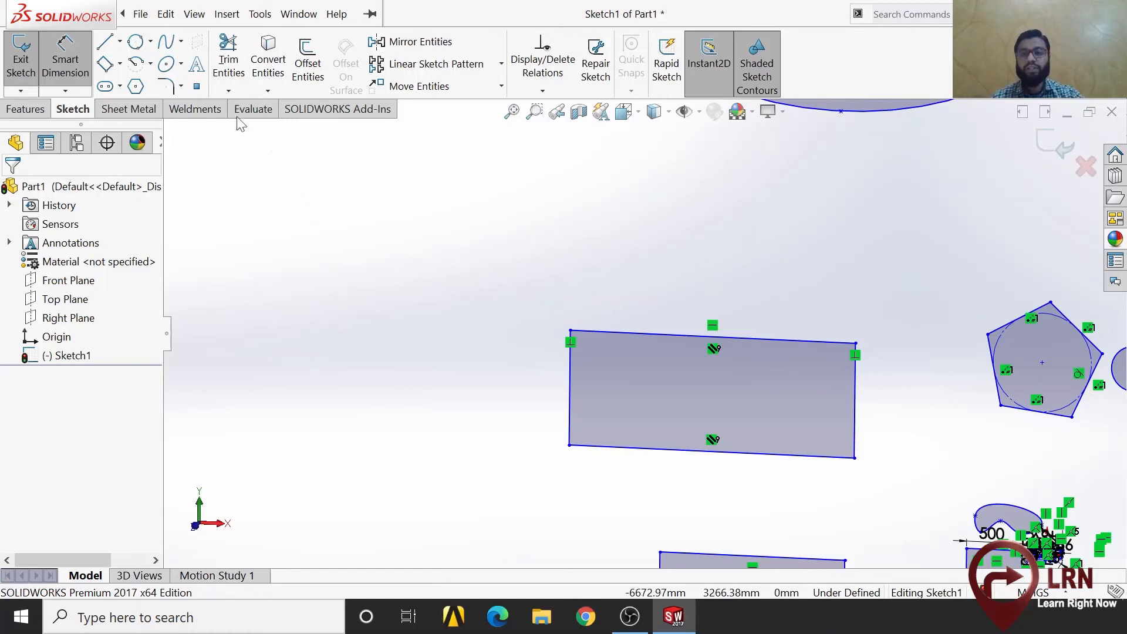
{"action": "left_click", "coordinate": [198, 87]}
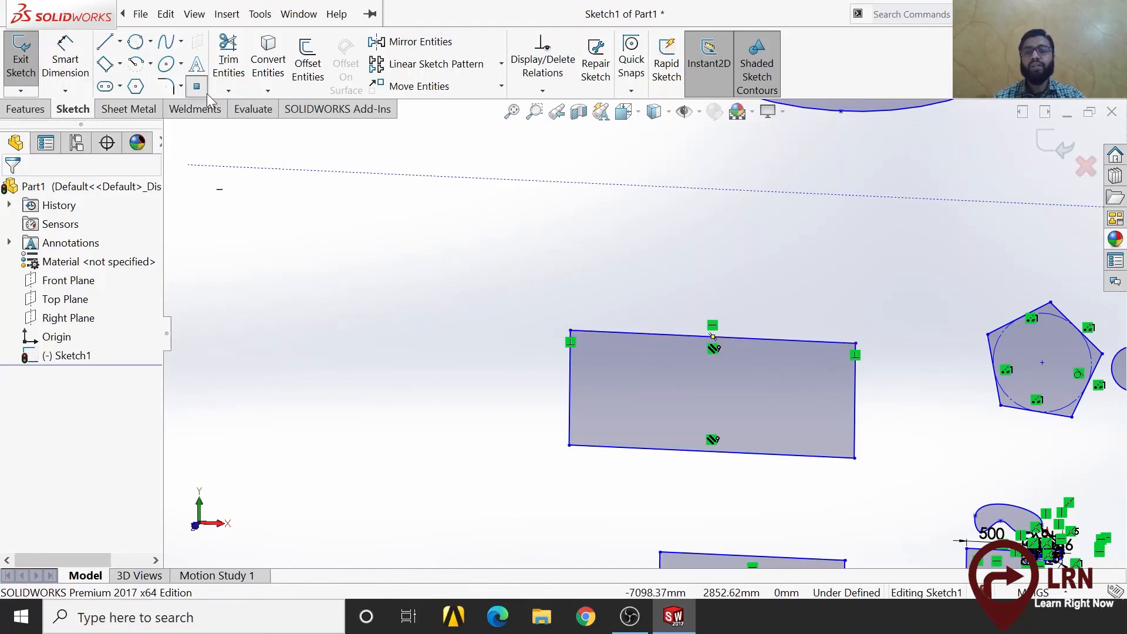
{"action": "left_click", "coordinate": [607, 332]}
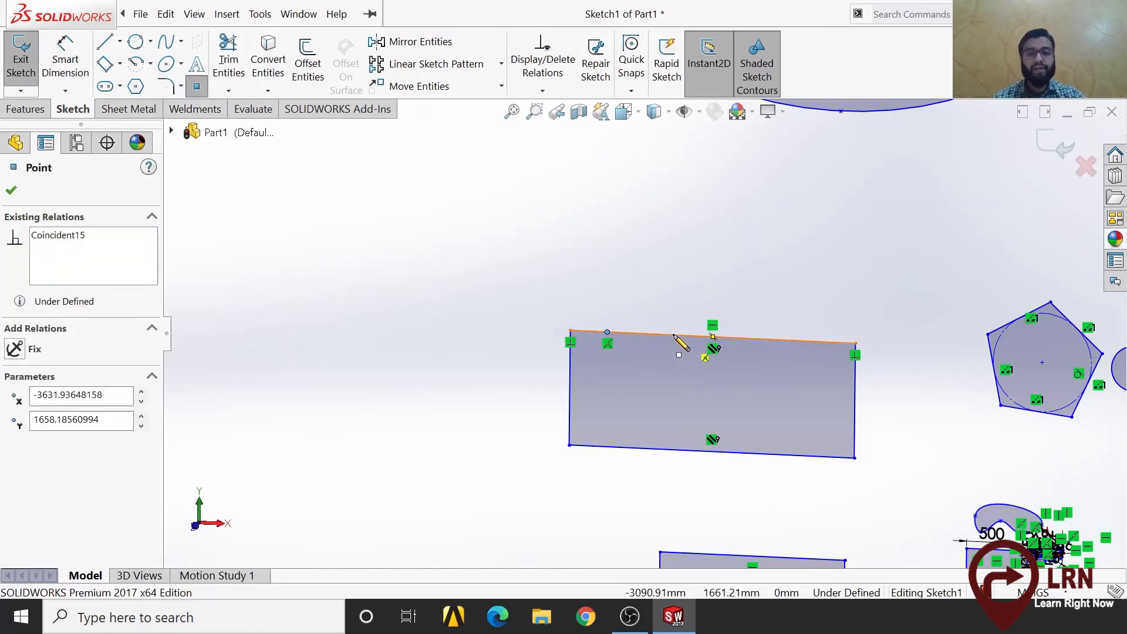
{"action": "left_click", "coordinate": [673, 335]}
{"action": "left_click", "coordinate": [761, 339]}
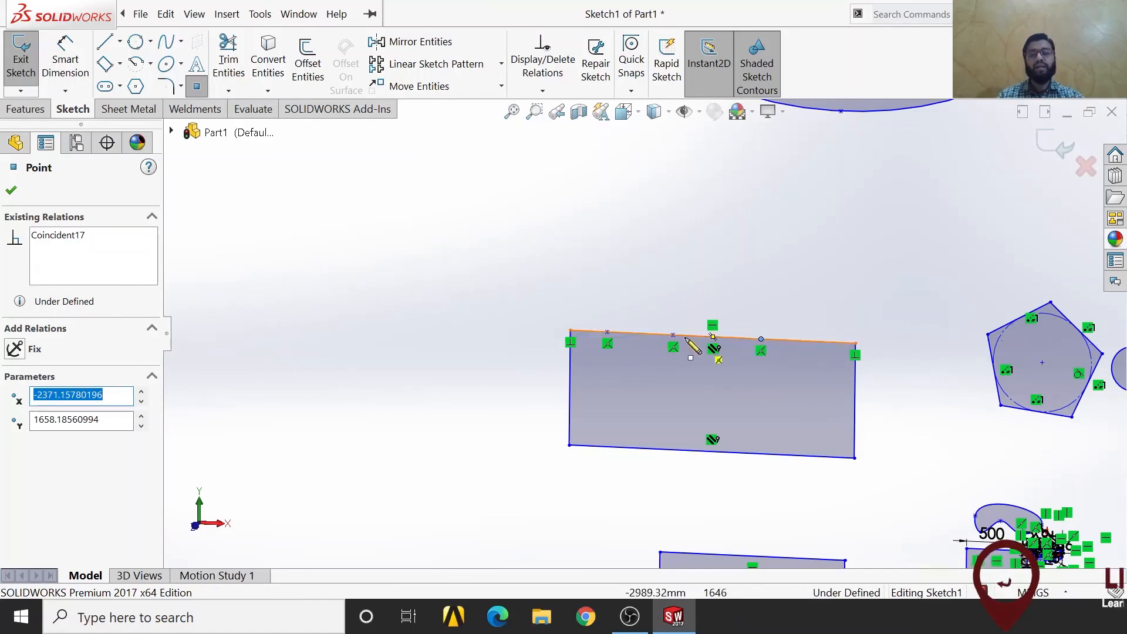
{"action": "key", "text": "Escape"}
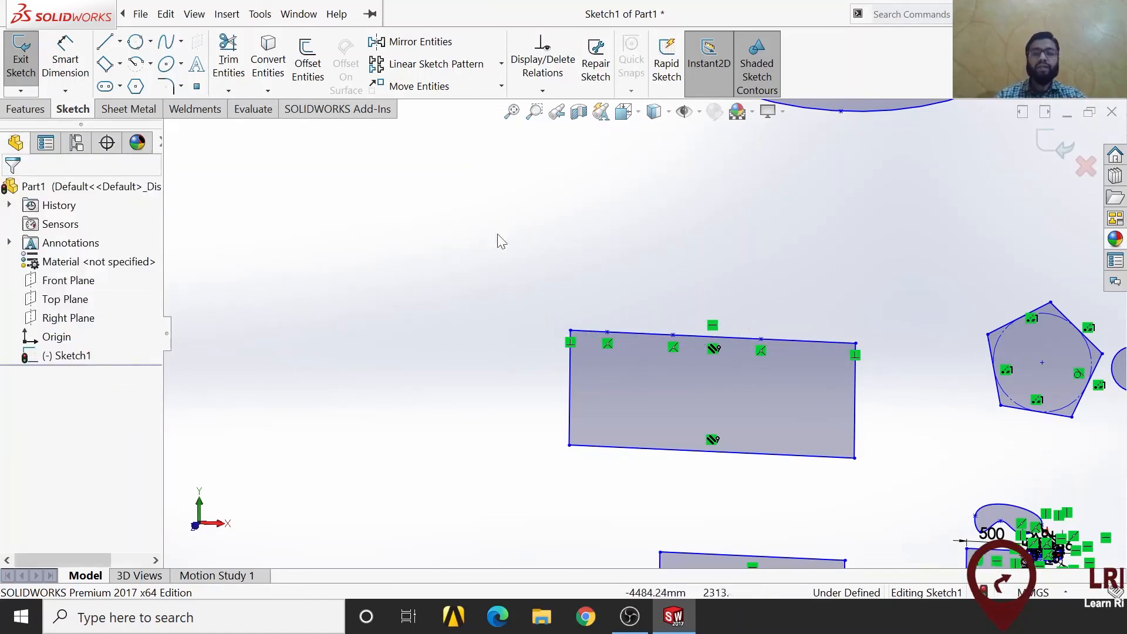
Step: Dimension the distance from that rectangle's upper-left corner to the nearest point on its top edge, keeping the drawn value of about 306 mm
{"action": "scroll", "coordinate": [646, 346], "scroll_direction": "down", "scroll_amount": 5}
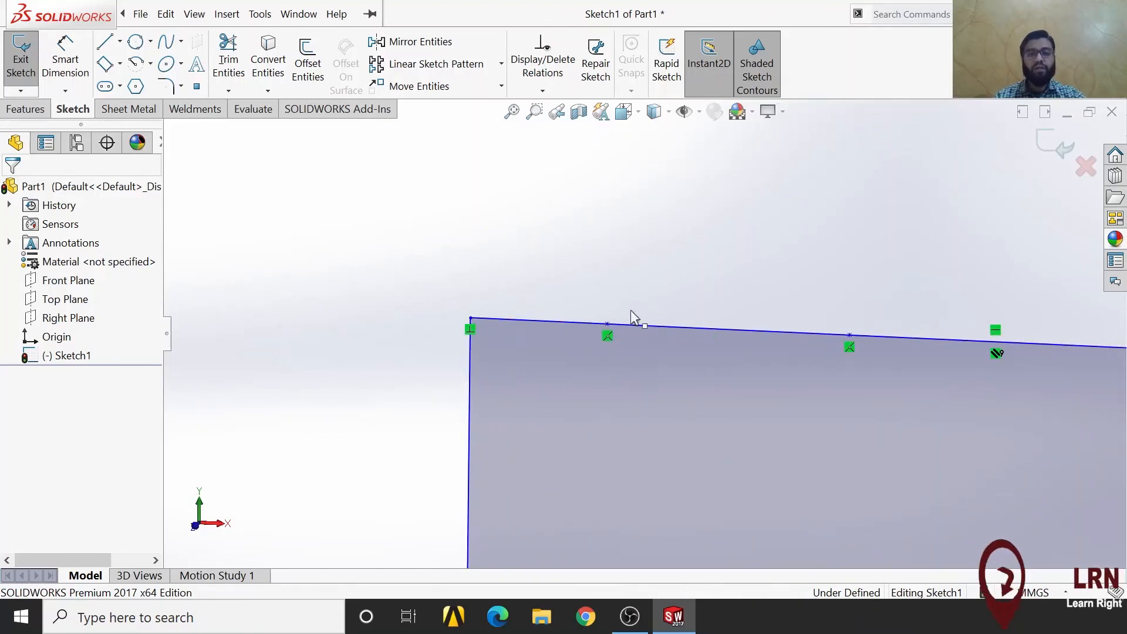
{"action": "left_click", "coordinate": [81, 52]}
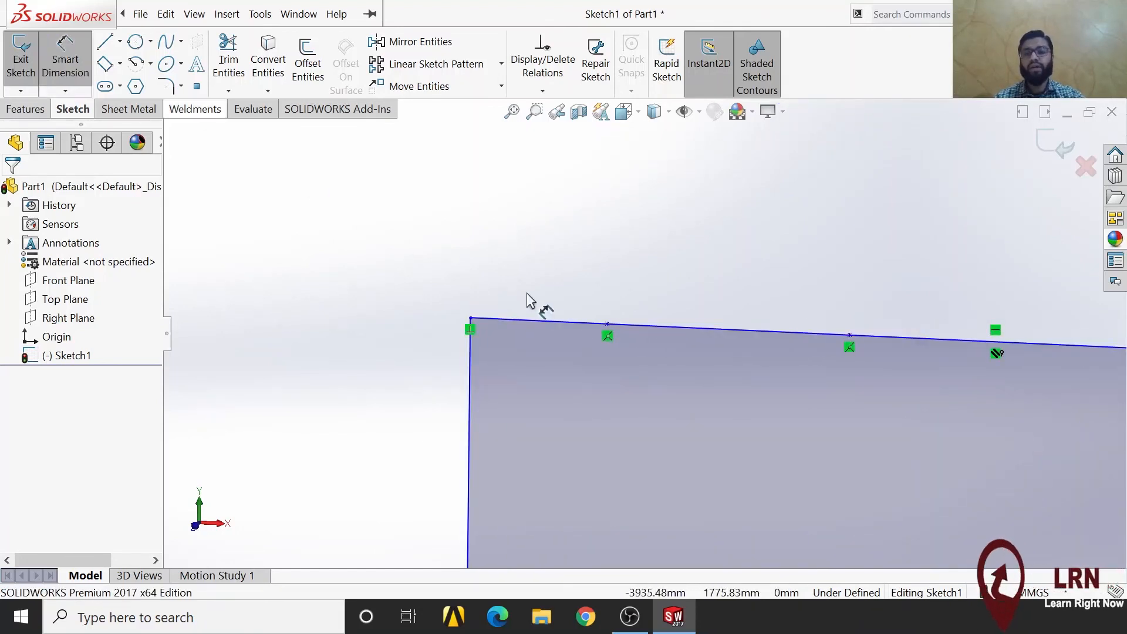
{"action": "left_click", "coordinate": [607, 324]}
{"action": "left_click", "coordinate": [470, 318]}
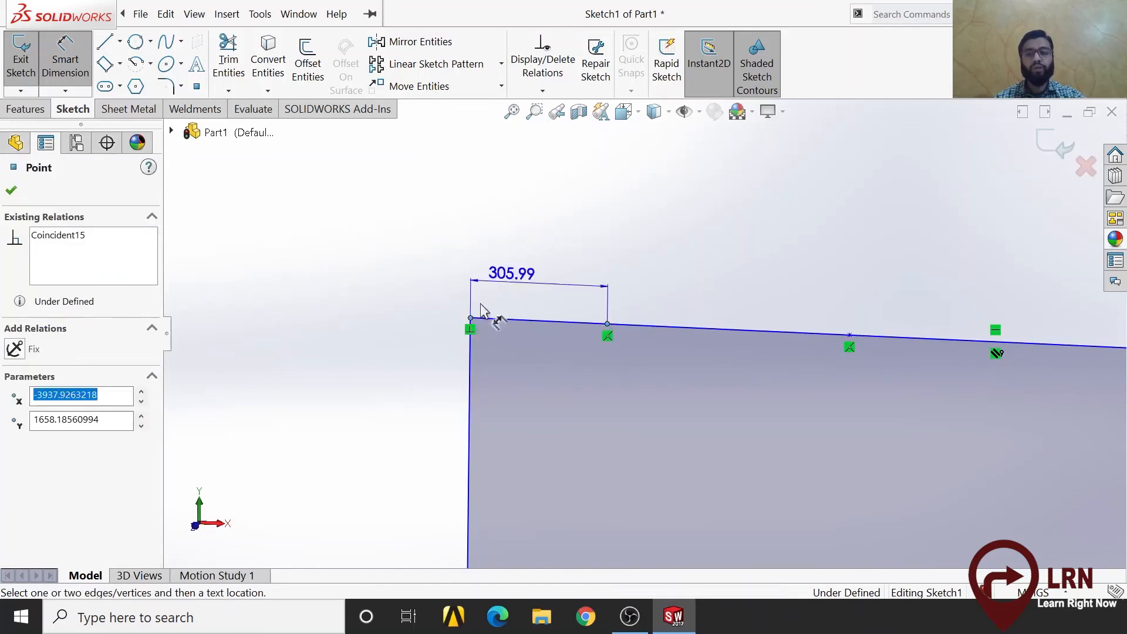
{"action": "left_click", "coordinate": [536, 234]}
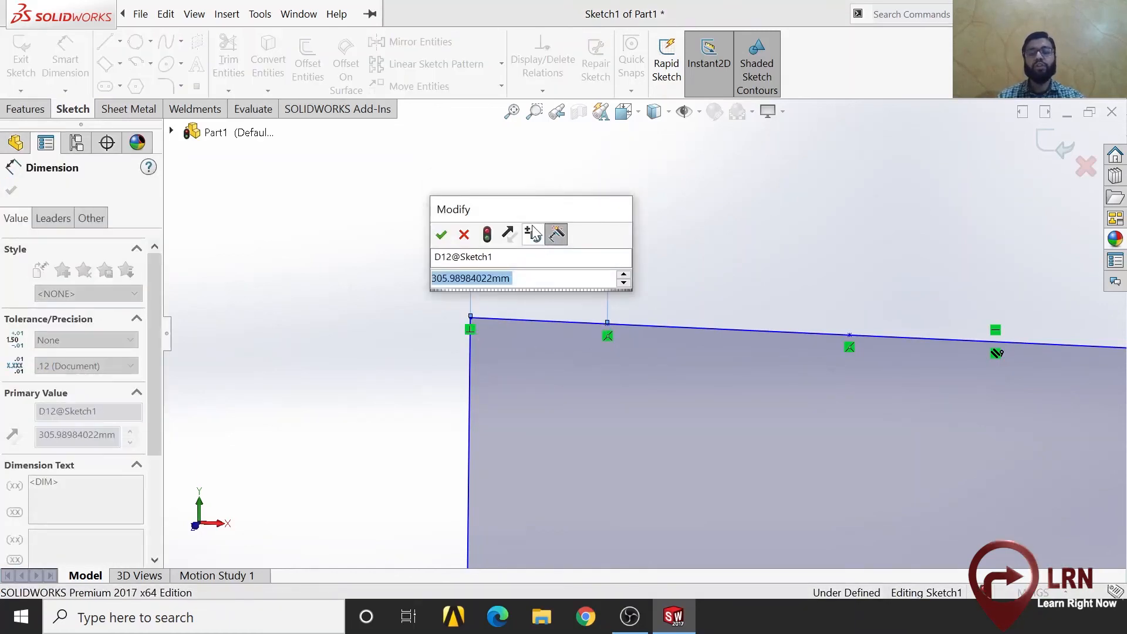
{"action": "left_click", "coordinate": [442, 234]}
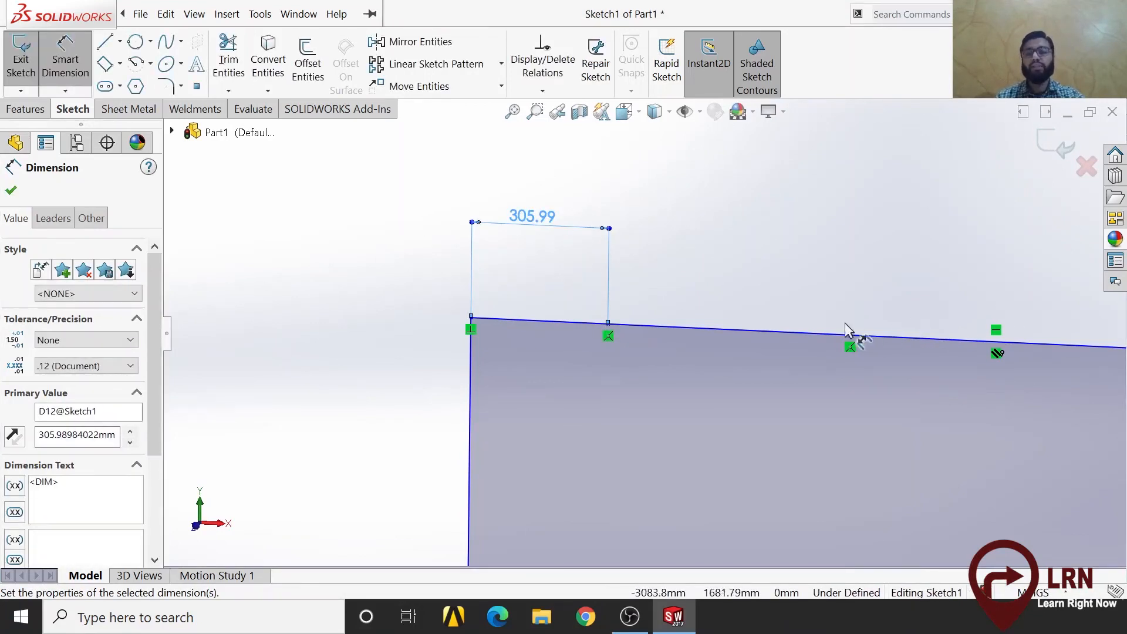
Step: Apply a 100 mm Sketch Fillet to the upper-right corner of the rectangle with the three points, keeping constrained corners
{"action": "scroll", "coordinate": [845, 327], "scroll_direction": "up", "scroll_amount": 6}
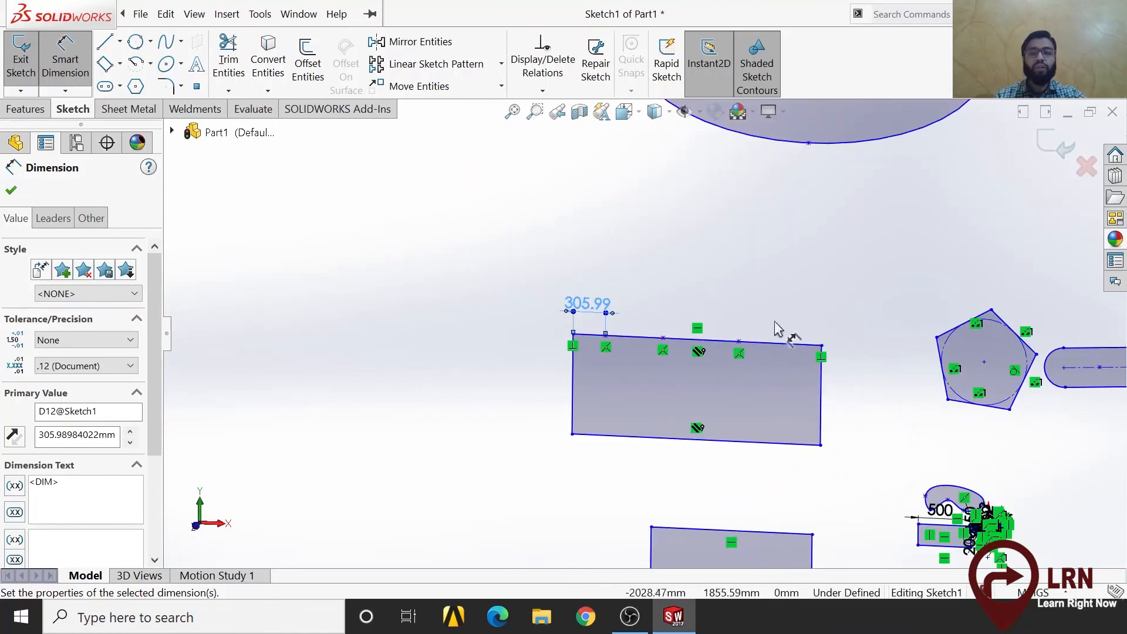
{"action": "left_click", "coordinate": [181, 88]}
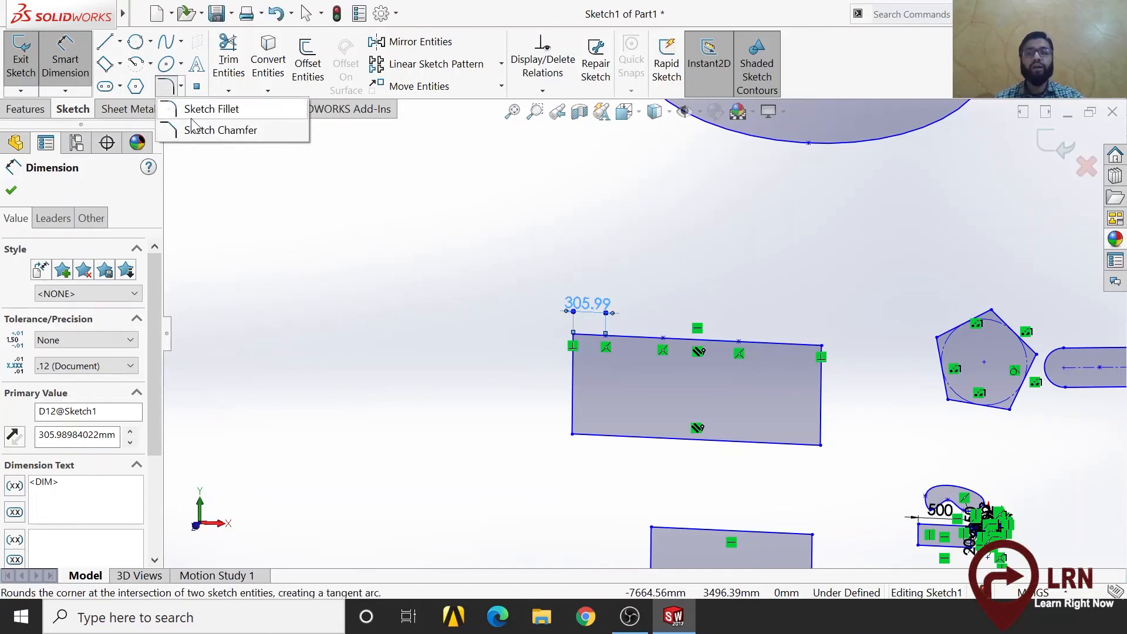
{"action": "left_click", "coordinate": [211, 109]}
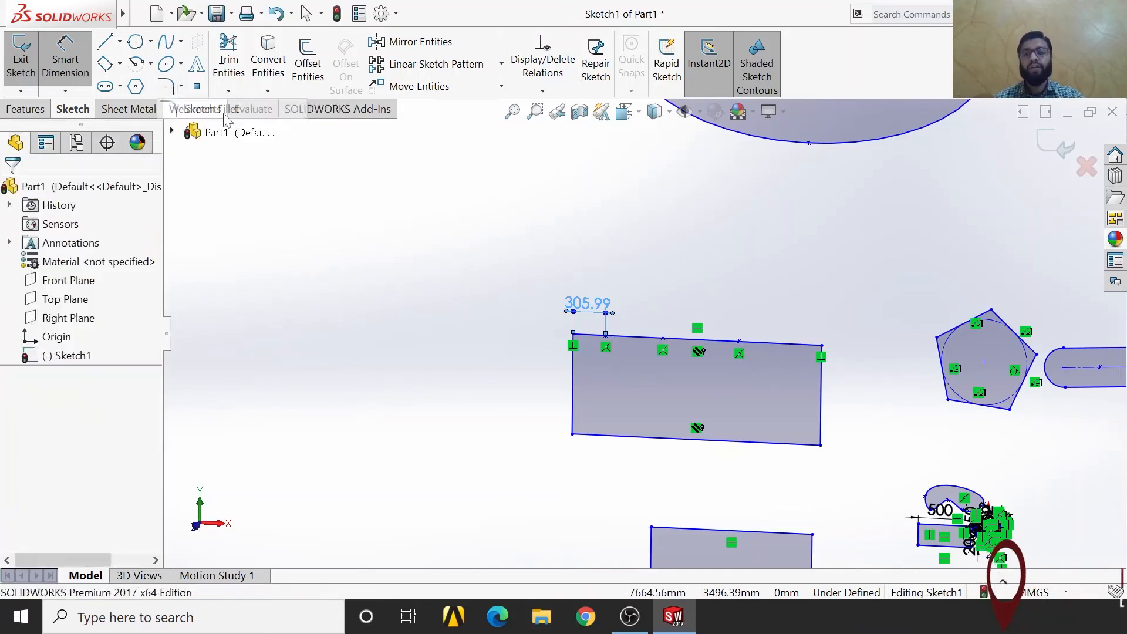
{"action": "scroll", "coordinate": [817, 351], "scroll_direction": "down", "scroll_amount": 8}
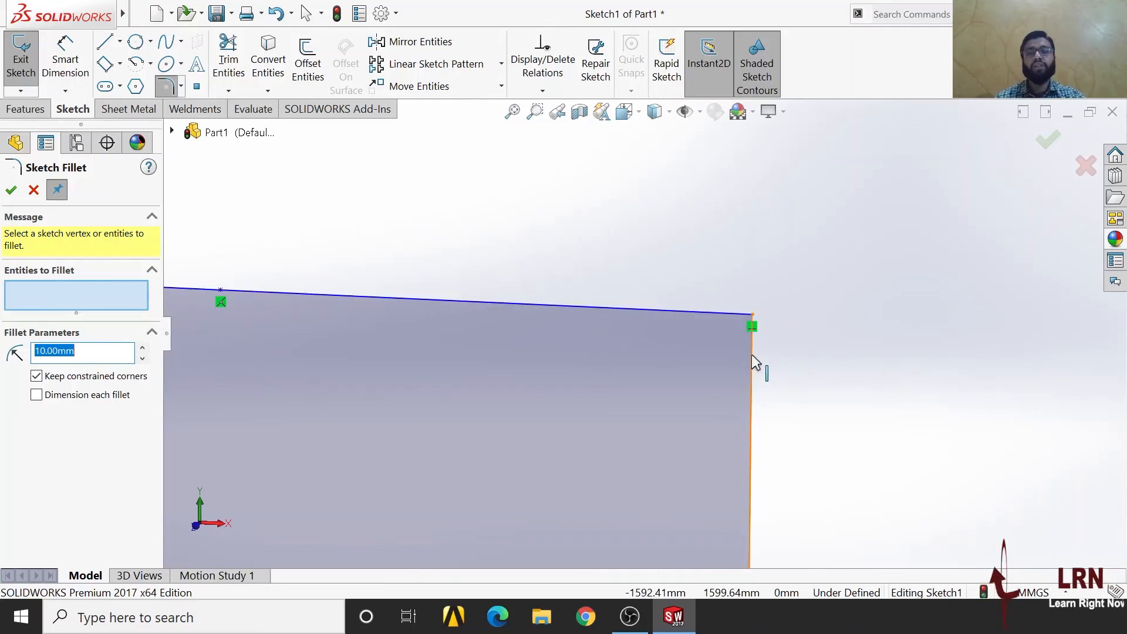
{"action": "left_click", "coordinate": [719, 314]}
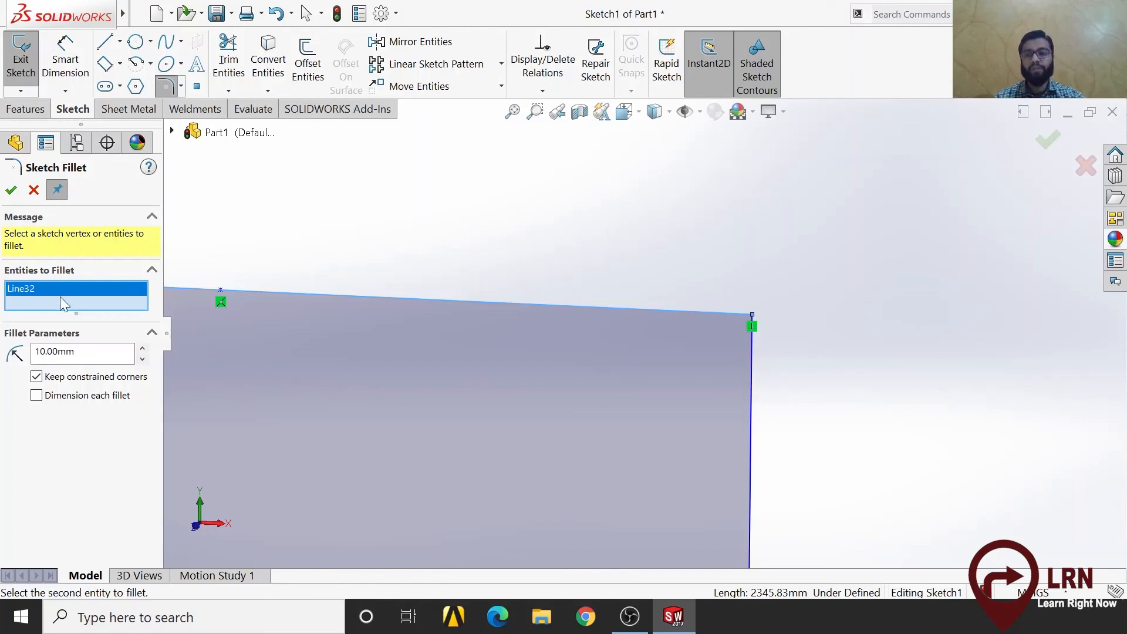
{"action": "left_click", "coordinate": [754, 358]}
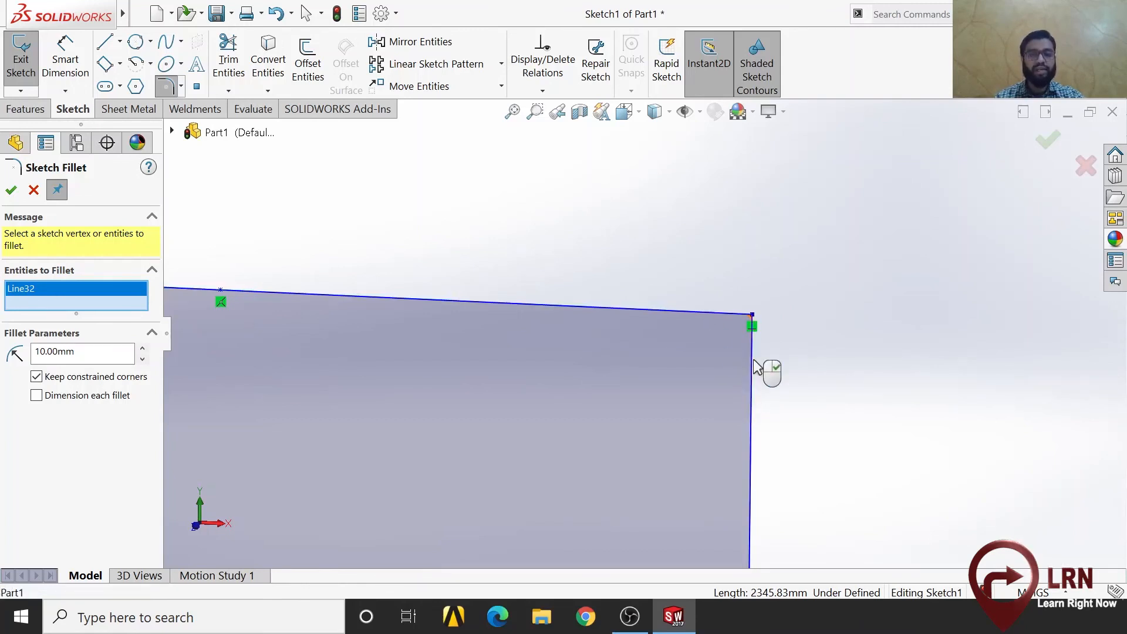
{"action": "scroll", "coordinate": [778, 320], "scroll_direction": "down", "scroll_amount": 5}
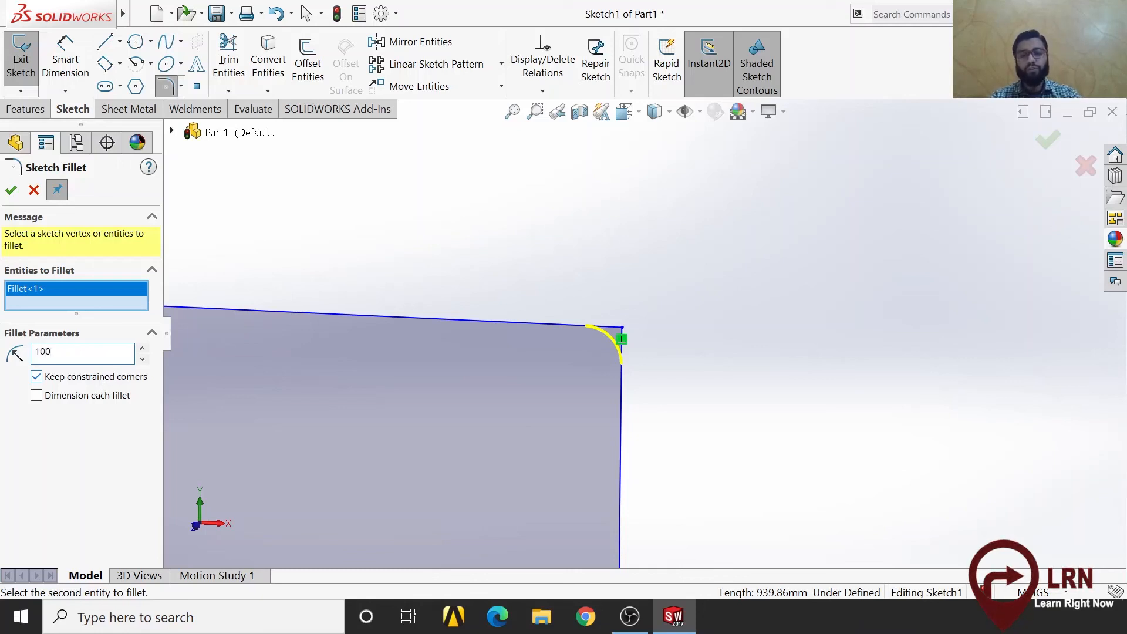
{"action": "key", "text": "Return"}
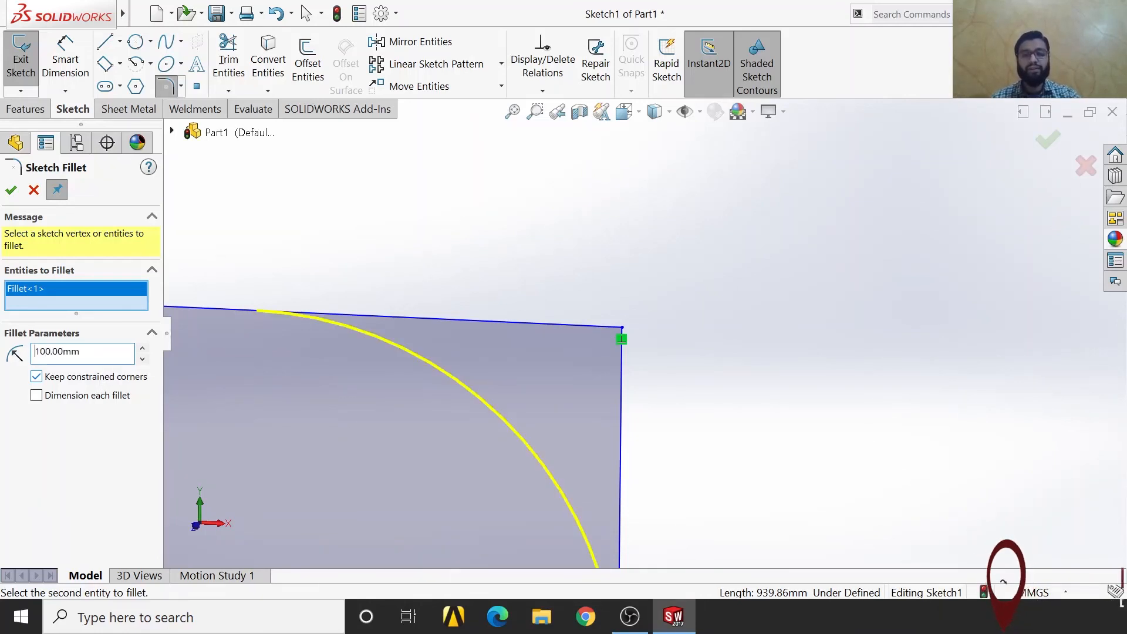
{"action": "scroll", "coordinate": [562, 383], "scroll_direction": "down", "scroll_amount": 3}
{"action": "scroll", "coordinate": [572, 396], "scroll_direction": "up", "scroll_amount": 4}
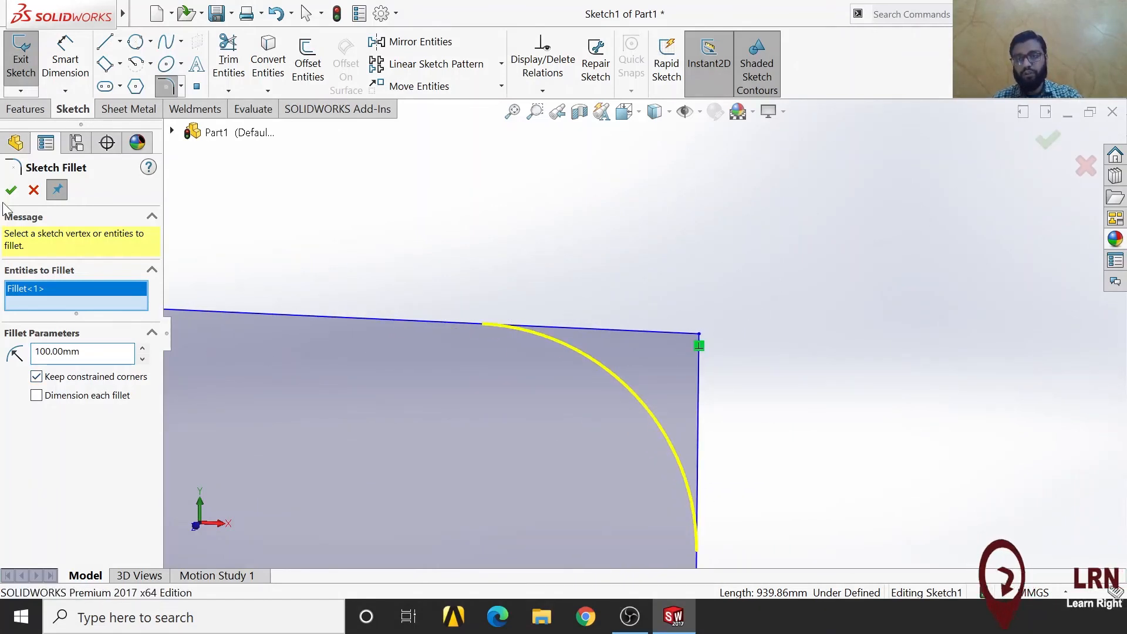
{"action": "key", "text": "Return"}
{"action": "scroll", "coordinate": [704, 478], "scroll_direction": "down", "scroll_amount": 2}
{"action": "scroll", "coordinate": [646, 440], "scroll_direction": "up", "scroll_amount": 4}
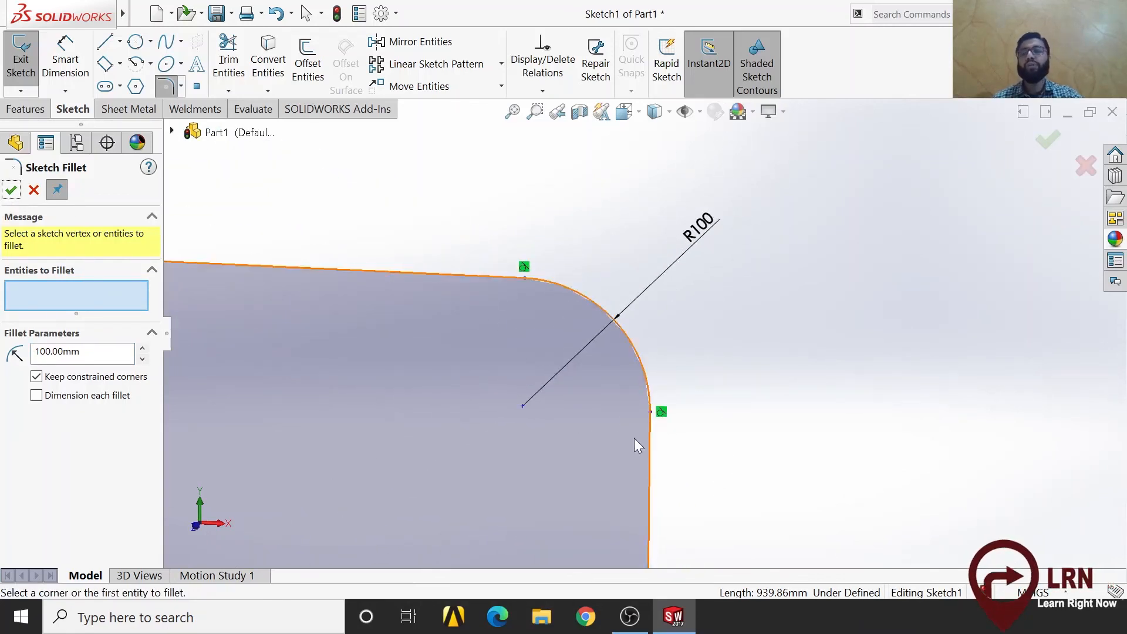
{"action": "scroll", "coordinate": [575, 443], "scroll_direction": "up", "scroll_amount": 8}
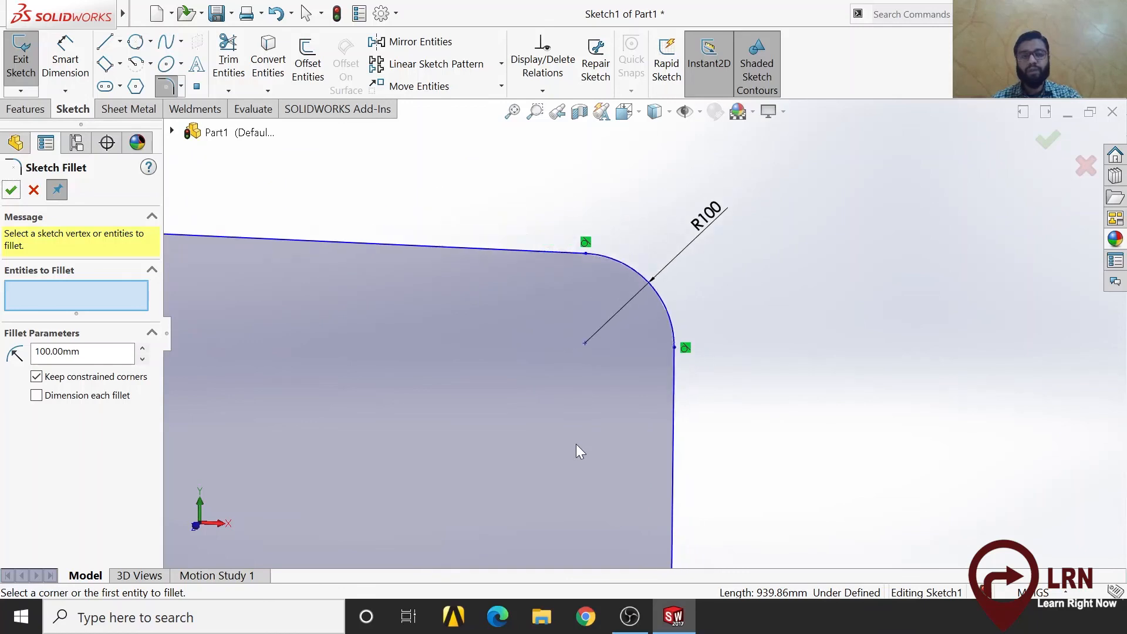
{"action": "scroll", "coordinate": [651, 370], "scroll_direction": "down", "scroll_amount": 5}
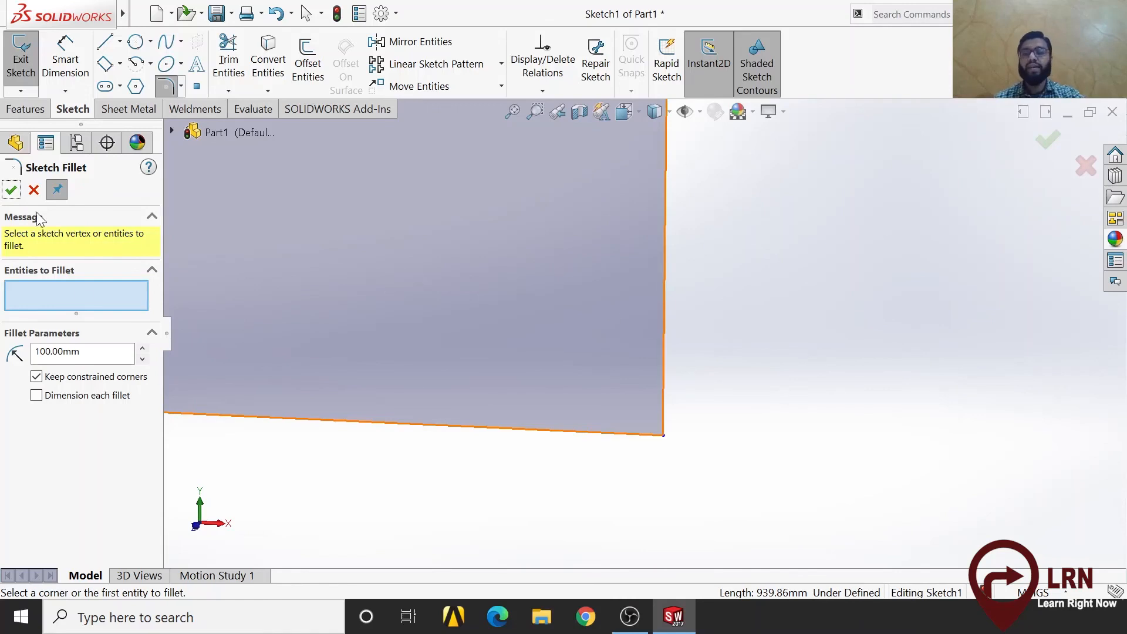
{"action": "left_click", "coordinate": [11, 190]}
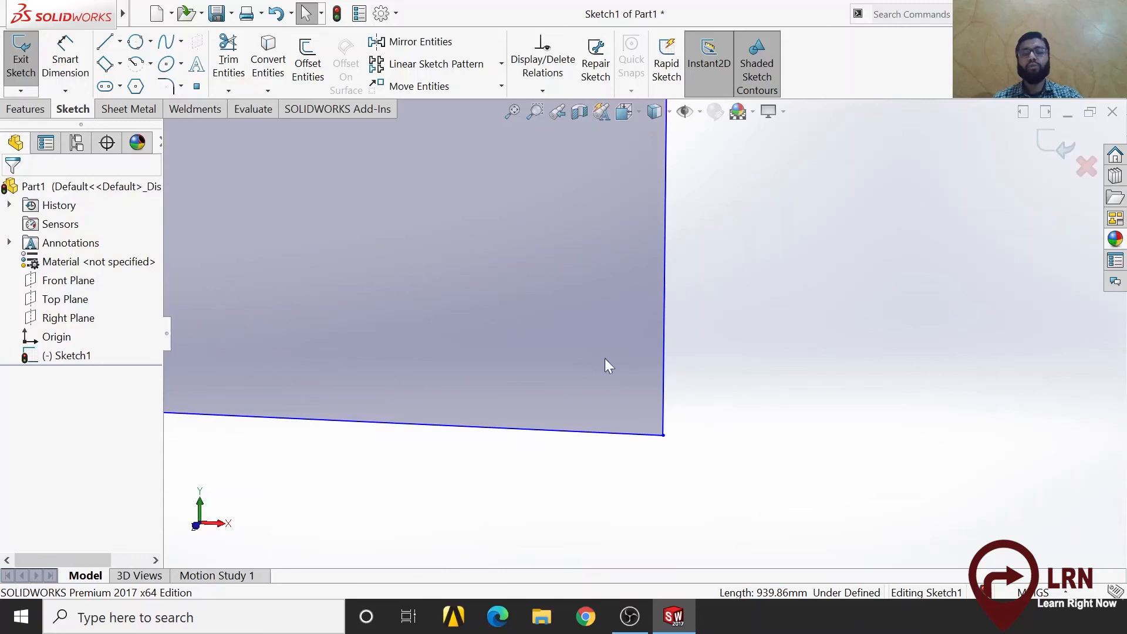
Step: Apply a 10 mm equal-distance Sketch Chamfer to the lower-right corner of the same rectangle
{"action": "left_click", "coordinate": [181, 87]}
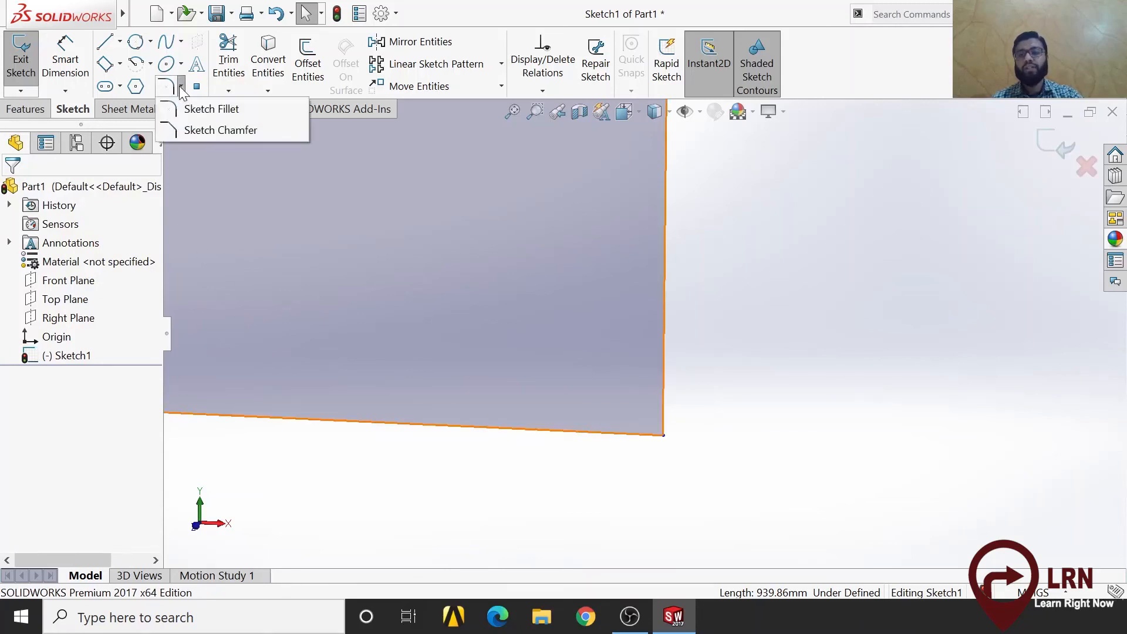
{"action": "left_click", "coordinate": [237, 132]}
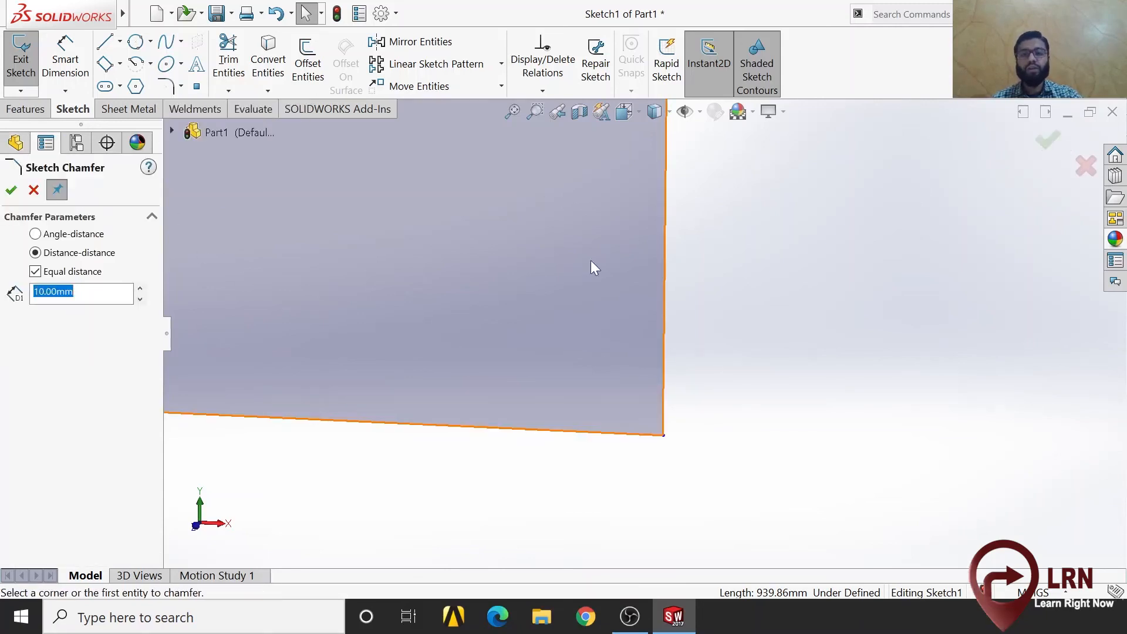
{"action": "left_click", "coordinate": [664, 299]}
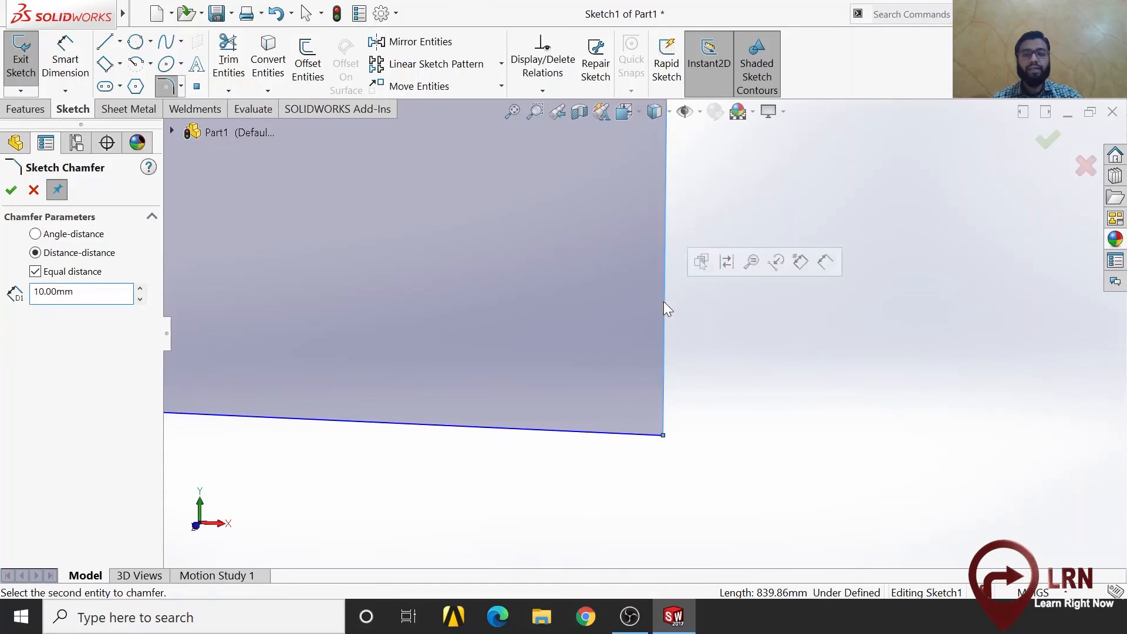
{"action": "left_click", "coordinate": [606, 434]}
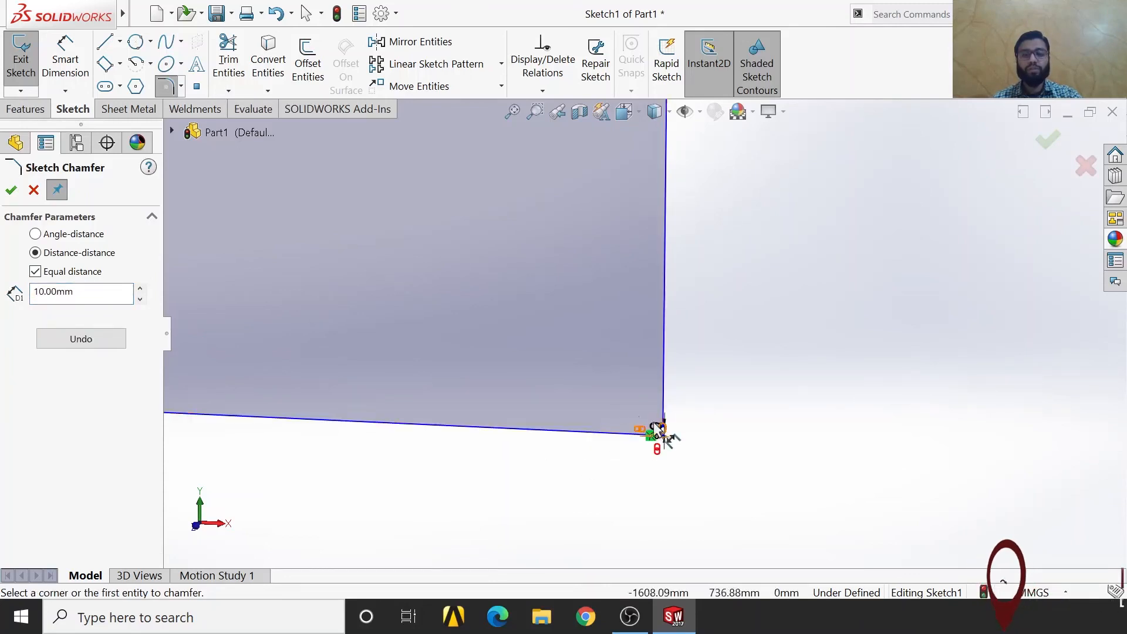
Step: Set the Sketch Chamfer's equal distance to 100 mm and close the chamfer command
{"action": "scroll", "coordinate": [675, 432], "scroll_direction": "down", "scroll_amount": 3}
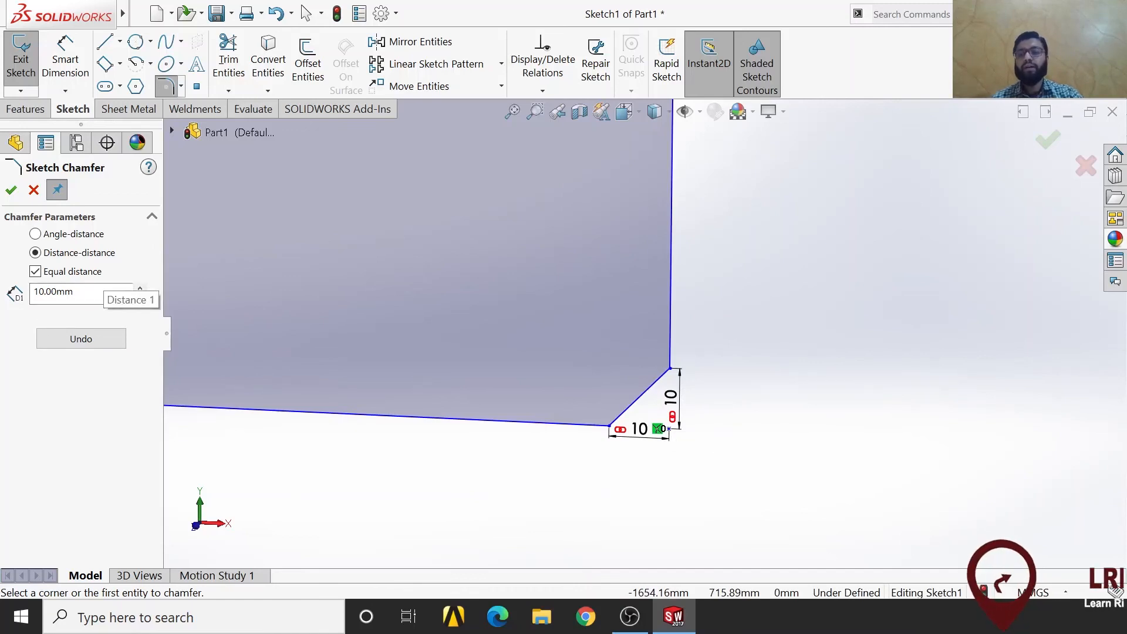
{"action": "left_click_drag", "start_coordinate": [94, 292], "coordinate": [3, 311]}
{"action": "type", "text": "100"}
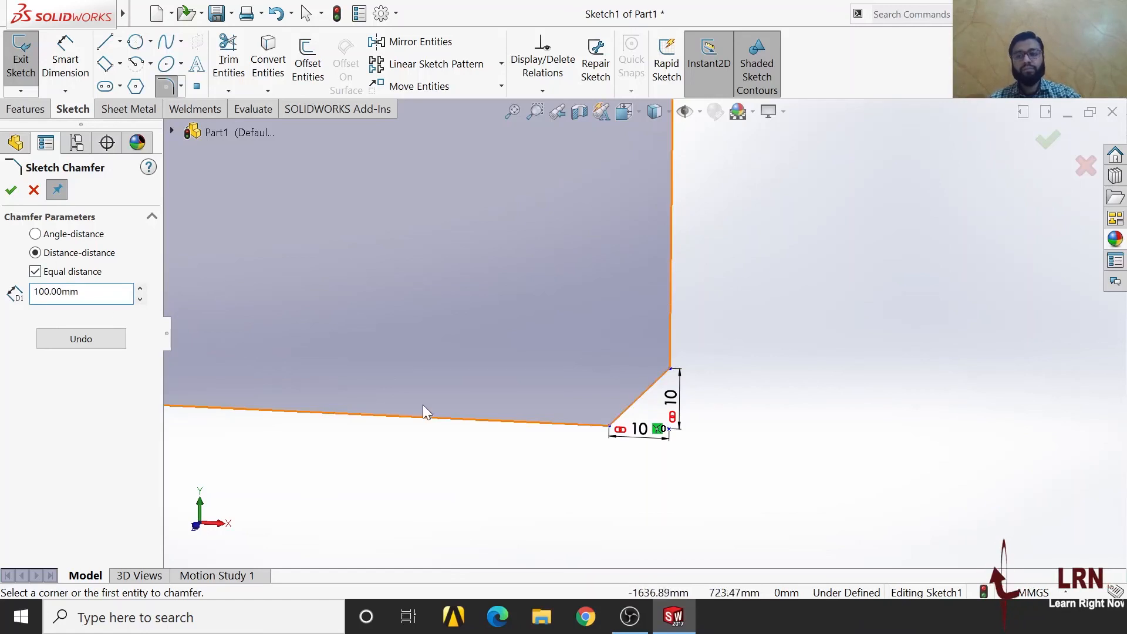
{"action": "scroll", "coordinate": [600, 405], "scroll_direction": "up", "scroll_amount": 1}
{"action": "scroll", "coordinate": [531, 361], "scroll_direction": "down", "scroll_amount": 4}
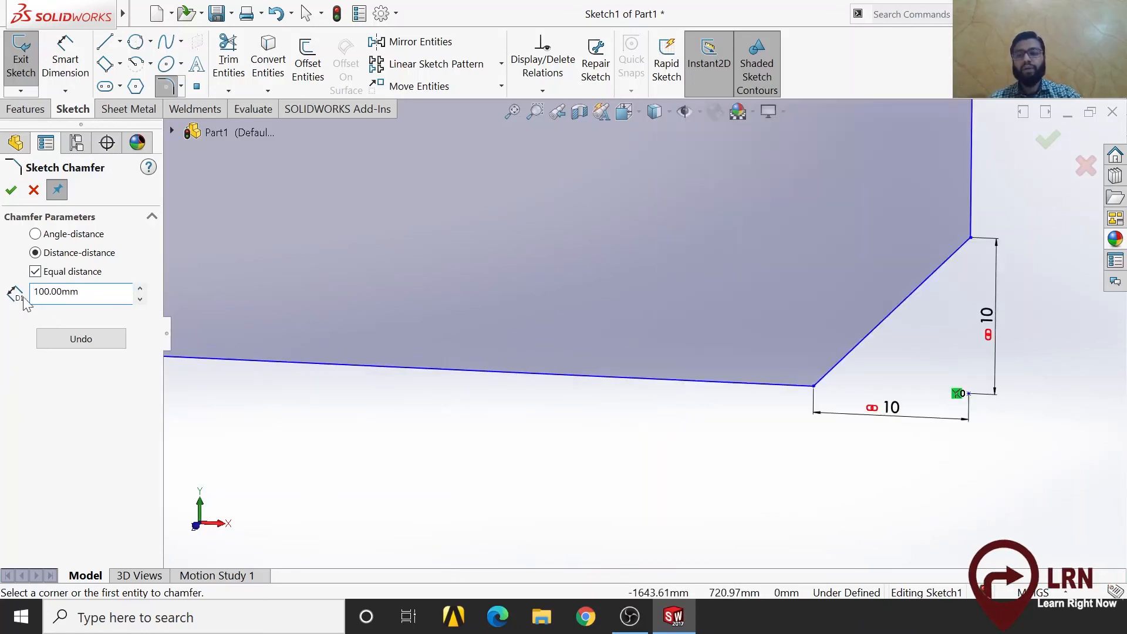
{"action": "key", "text": "Return"}
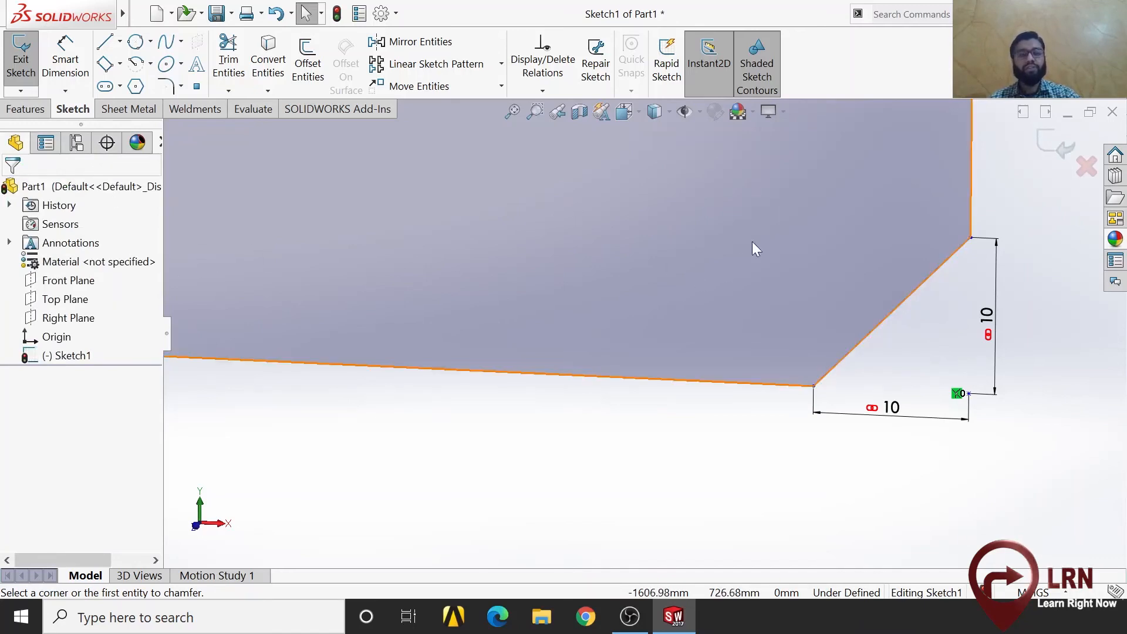
Step: Apply a 100 mm equal-distance Sketch Chamfer to the lower-left corner of the rectangle with the three points
{"action": "scroll", "coordinate": [663, 352], "scroll_direction": "up", "scroll_amount": 3}
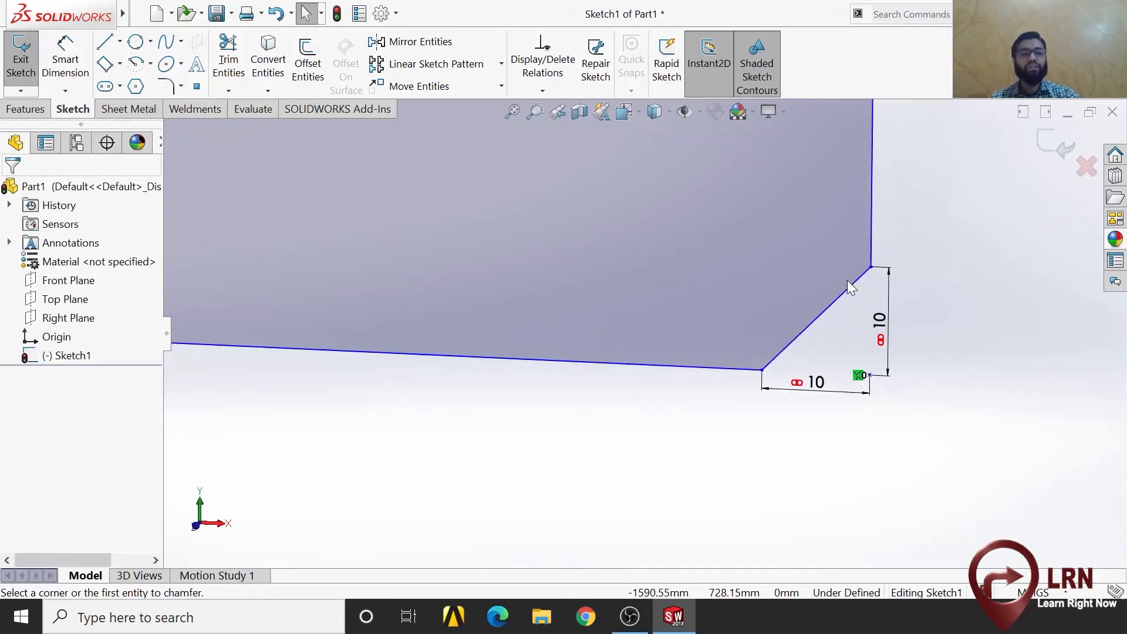
{"action": "left_click", "coordinate": [182, 86]}
{"action": "left_click", "coordinate": [206, 129]}
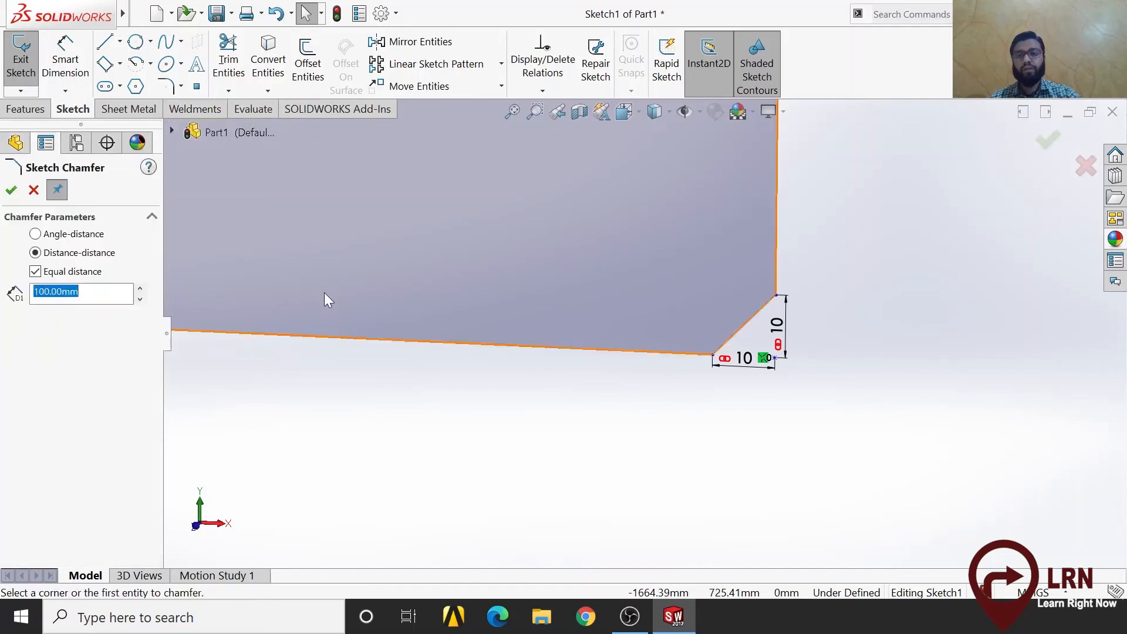
{"action": "scroll", "coordinate": [324, 292], "scroll_direction": "up", "scroll_amount": 1}
{"action": "scroll", "coordinate": [241, 294], "scroll_direction": "up", "scroll_amount": 3}
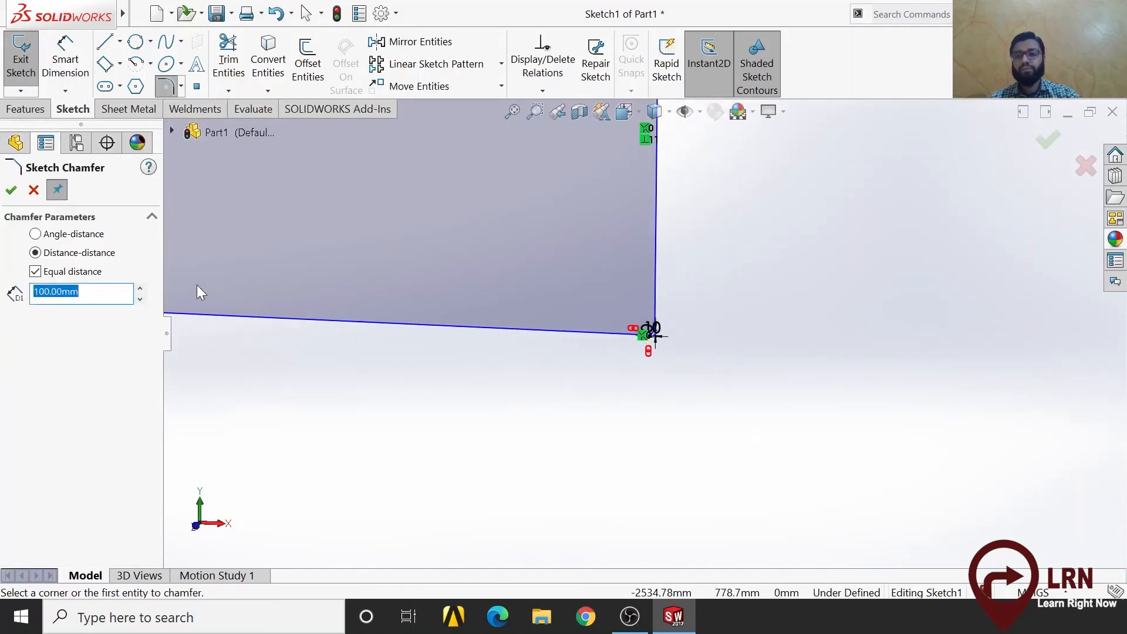
{"action": "scroll", "coordinate": [223, 290], "scroll_direction": "up", "scroll_amount": 2}
{"action": "scroll", "coordinate": [449, 332], "scroll_direction": "down", "scroll_amount": 6}
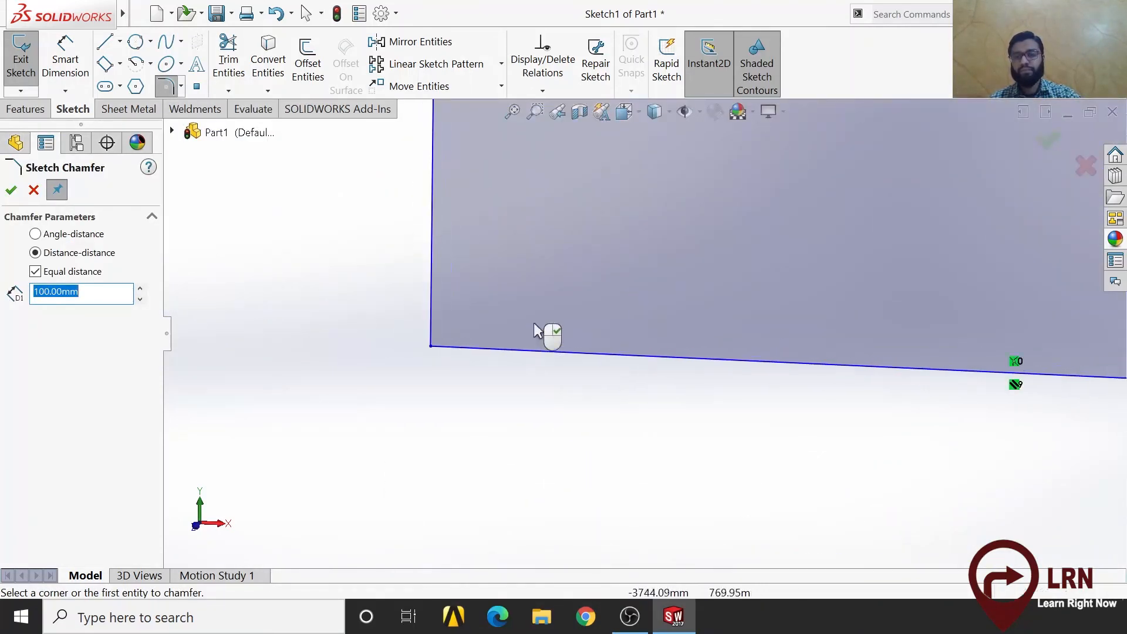
{"action": "scroll", "coordinate": [534, 320], "scroll_direction": "down", "scroll_amount": 1}
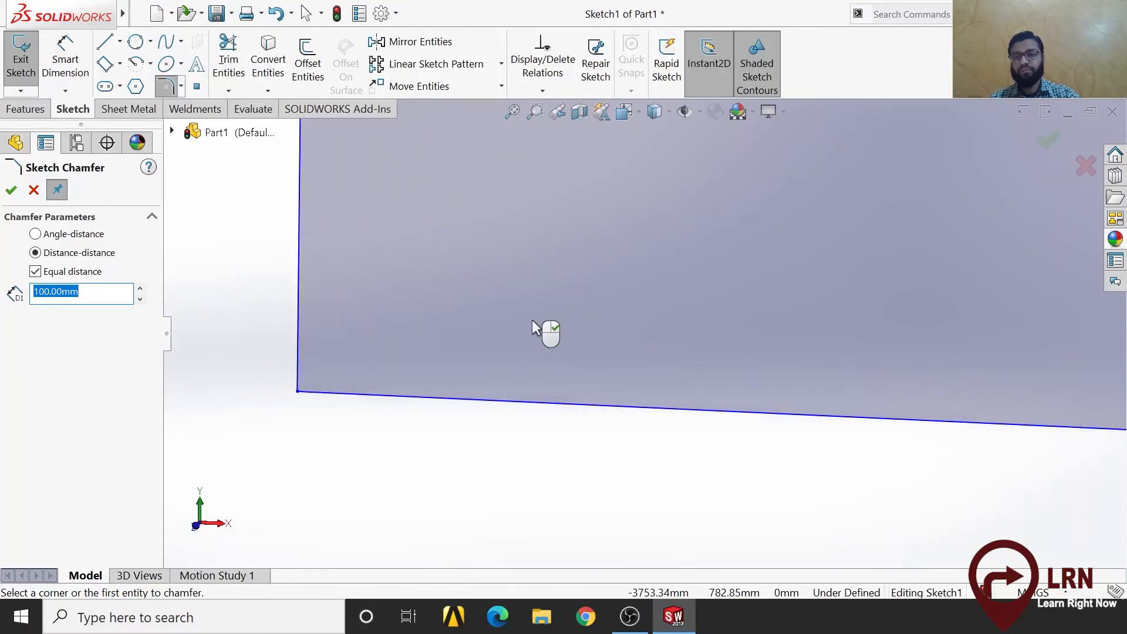
{"action": "left_click", "coordinate": [381, 395]}
{"action": "left_click", "coordinate": [298, 317]}
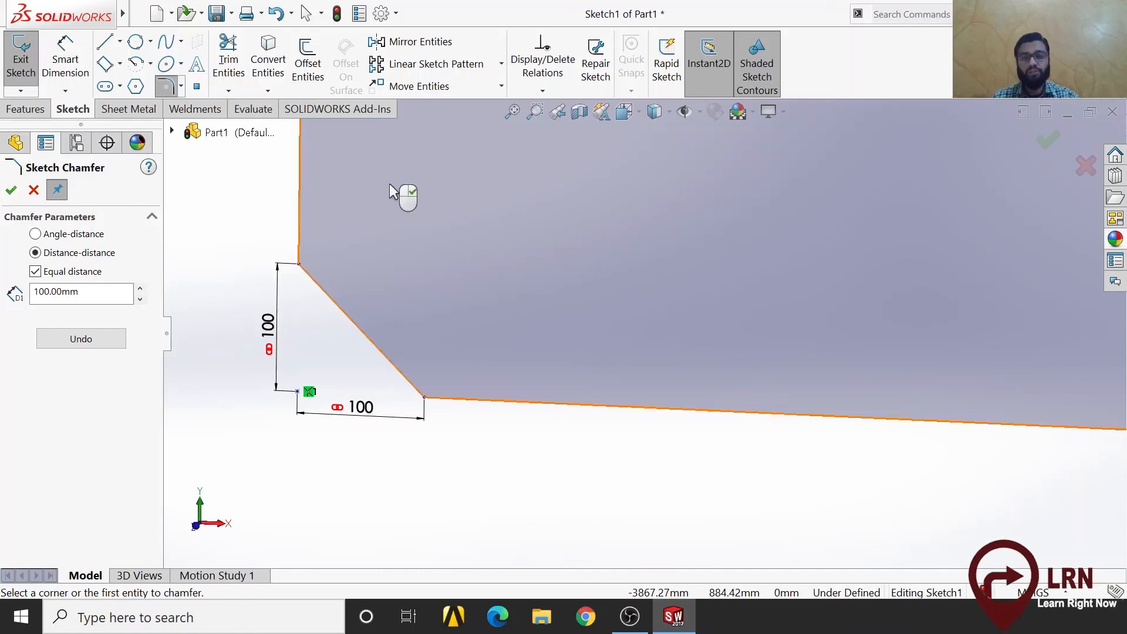
{"action": "left_click", "coordinate": [11, 190]}
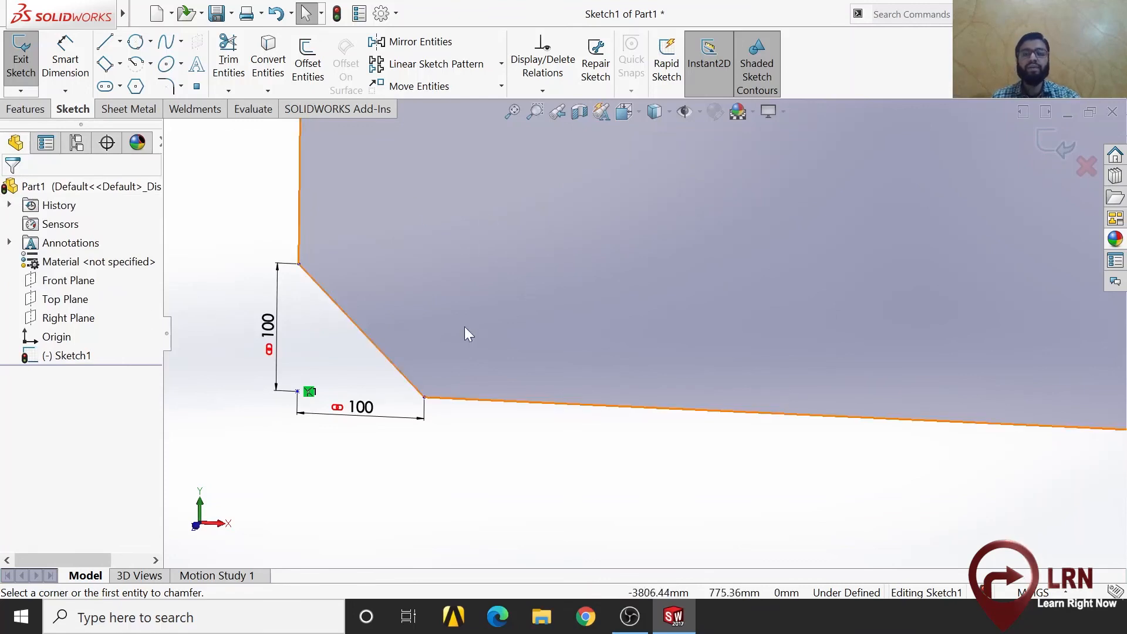
Step: Exit the sketch that contains all the drawn profiles
{"action": "scroll", "coordinate": [403, 333], "scroll_direction": "up", "scroll_amount": 10}
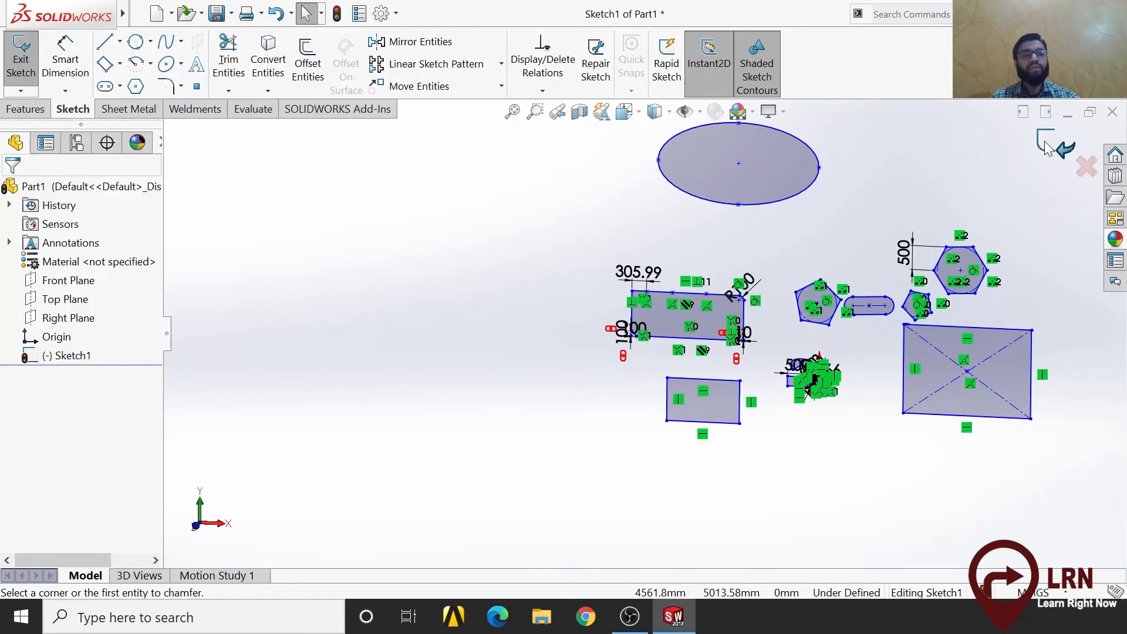
{"action": "left_click", "coordinate": [1046, 144]}
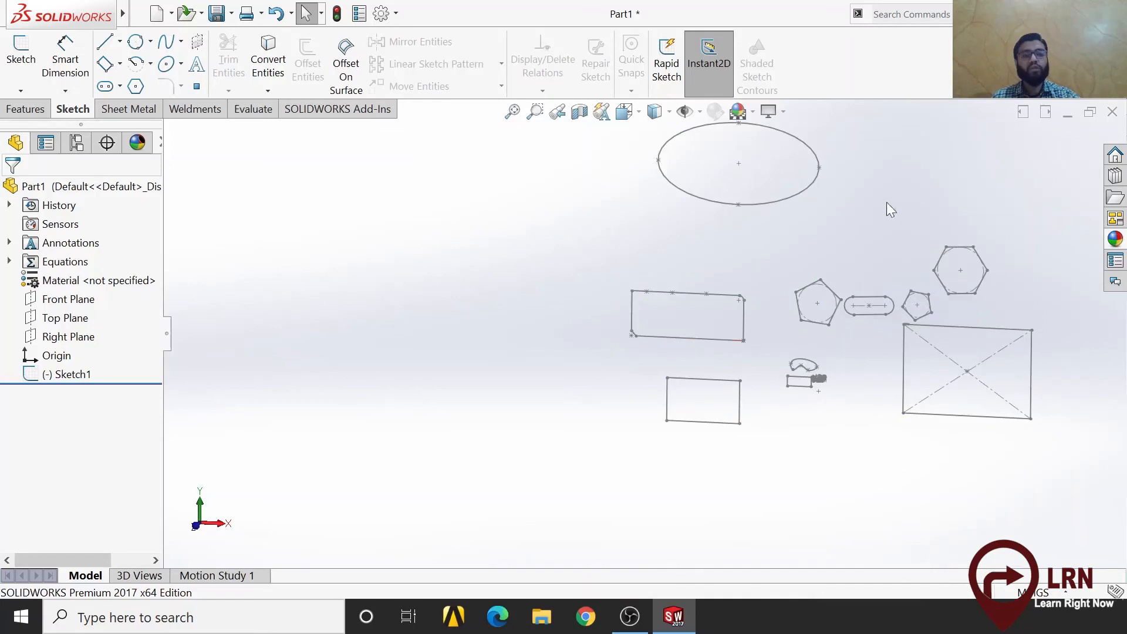
Step: Examine the text on the large center rectangle and the filleted and chamfered rectangle, selecting Sketch1 to display all its dimensions
{"action": "scroll", "coordinate": [957, 369], "scroll_direction": "down", "scroll_amount": 8}
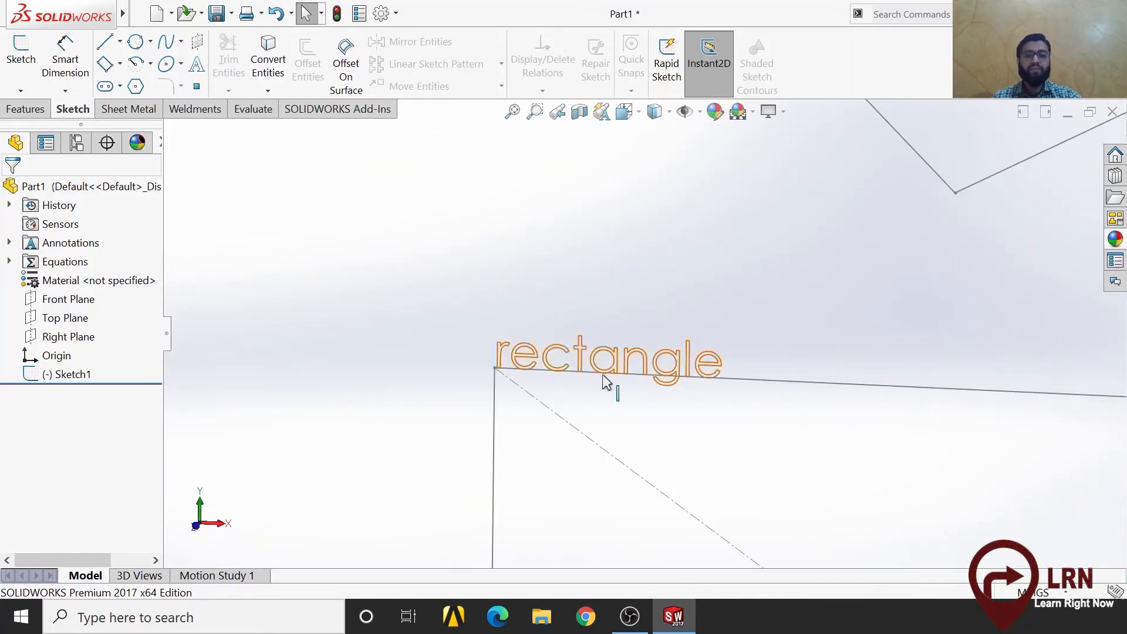
{"action": "scroll", "coordinate": [668, 392], "scroll_direction": "up", "scroll_amount": 10}
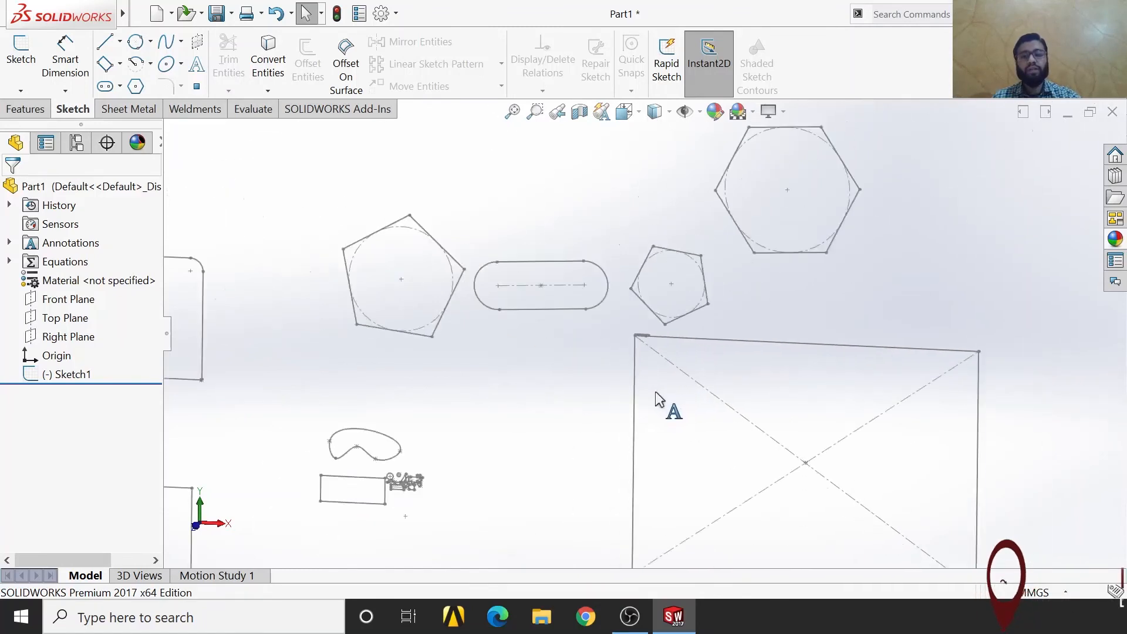
{"action": "scroll", "coordinate": [596, 277], "scroll_direction": "down", "scroll_amount": 3}
{"action": "scroll", "coordinate": [428, 246], "scroll_direction": "up", "scroll_amount": 5}
{"action": "scroll", "coordinate": [440, 239], "scroll_direction": "down", "scroll_amount": 8}
{"action": "left_click", "coordinate": [536, 209]}
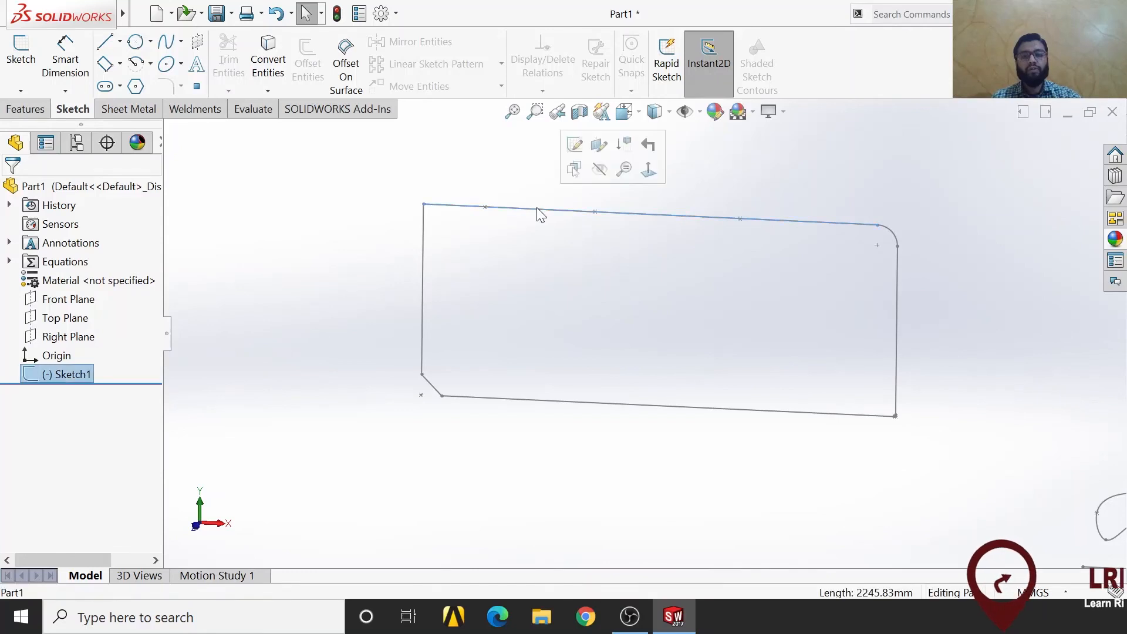
{"action": "left_click", "coordinate": [46, 373]}
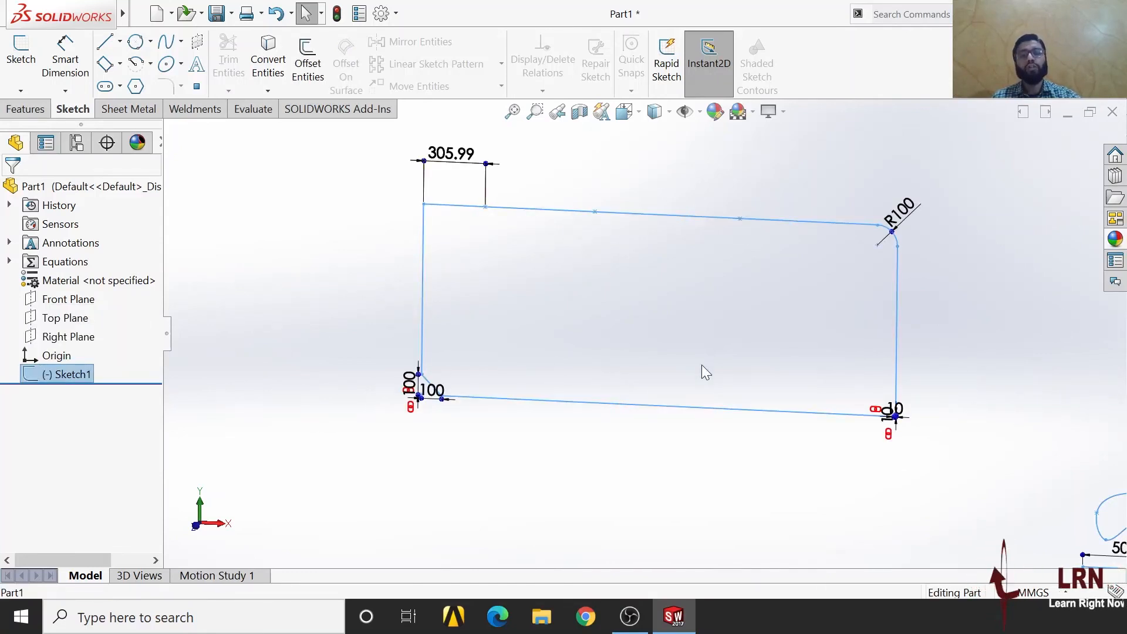
{"action": "scroll", "coordinate": [702, 365], "scroll_direction": "up", "scroll_amount": 7}
{"action": "scroll", "coordinate": [704, 253], "scroll_direction": "up", "scroll_amount": 5}
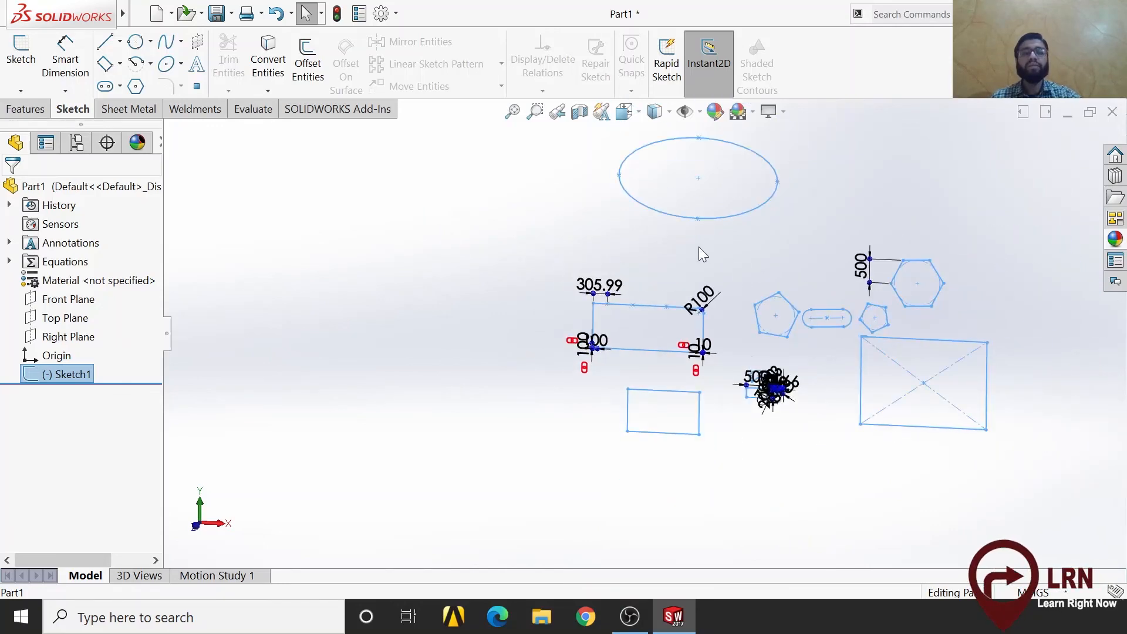